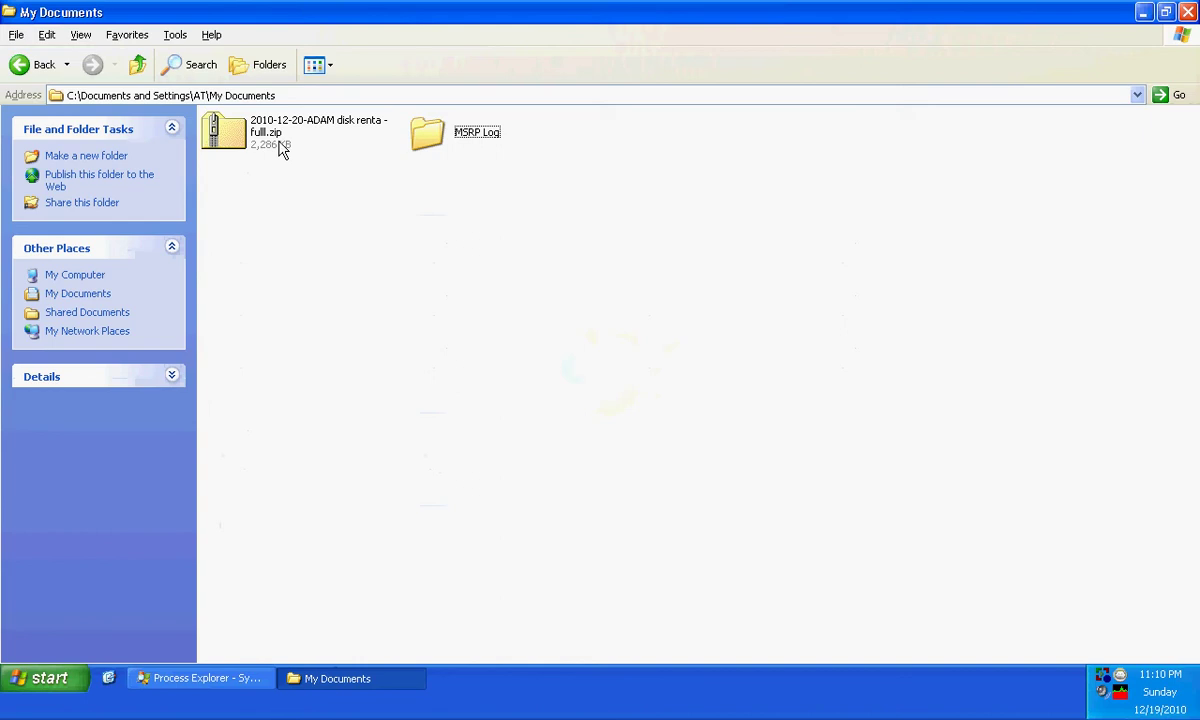
- Copy the Software Rental CD setup exe from the zip into My Documents and run it
double_click(281, 148)
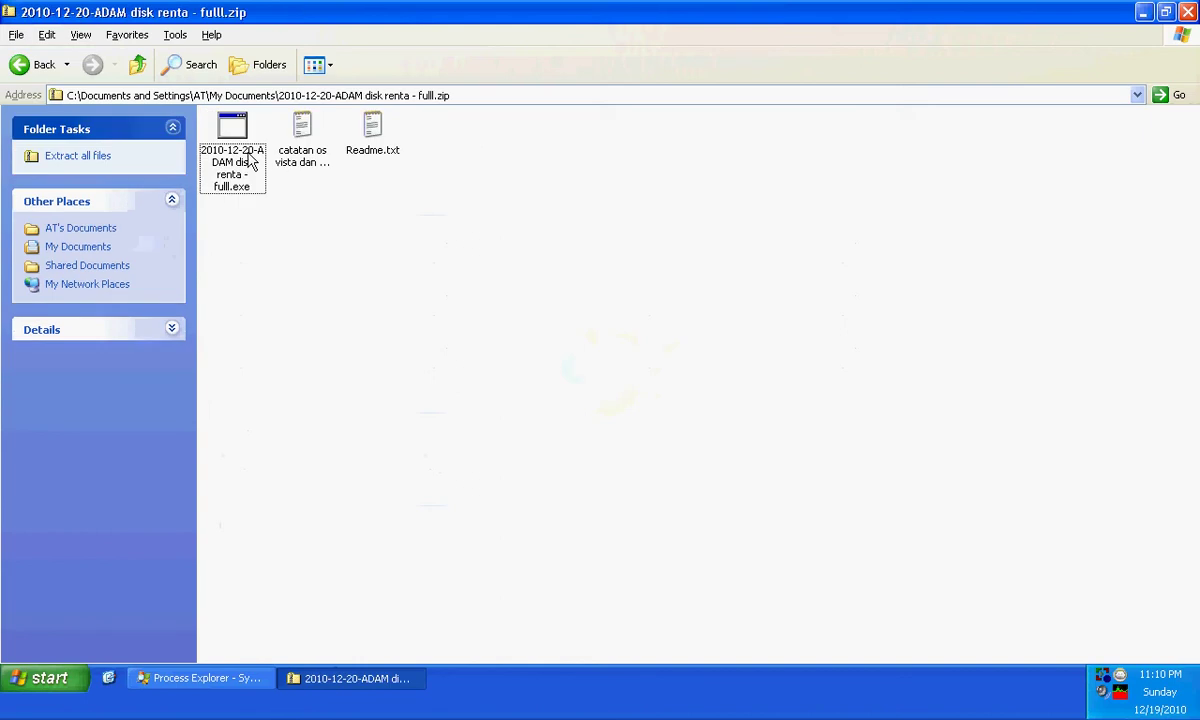
right_click(250, 163)
left_click(276, 201)
key("BackSpace")
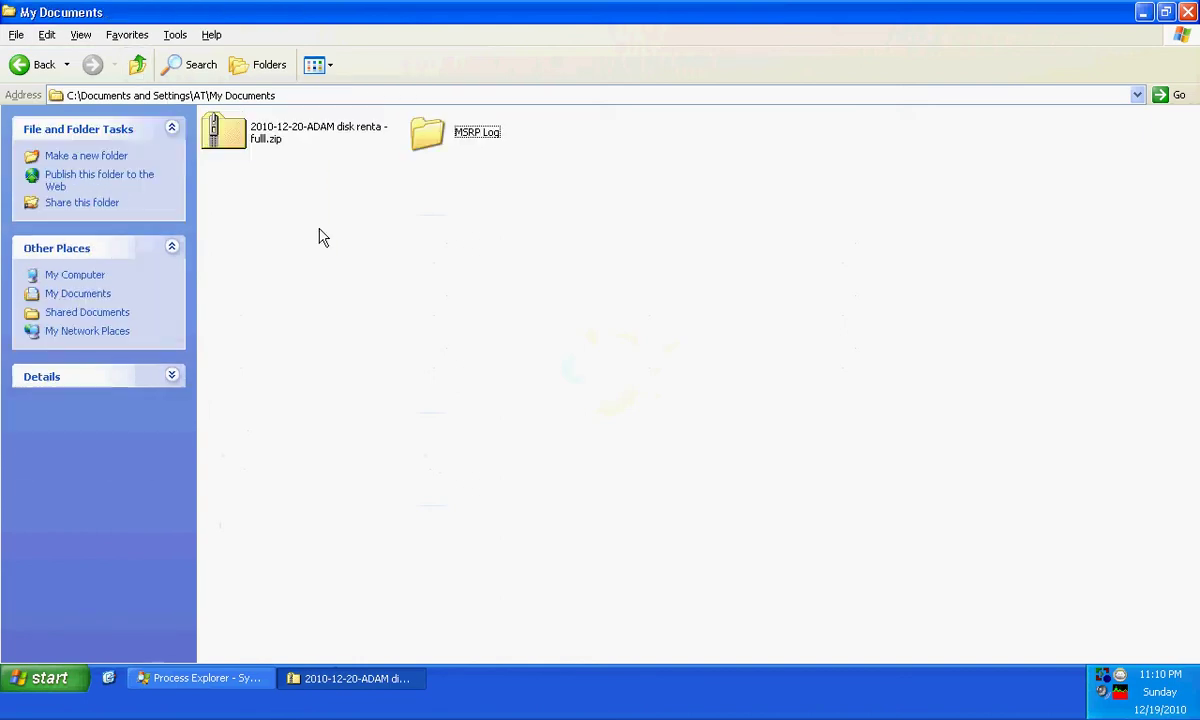
right_click(319, 229)
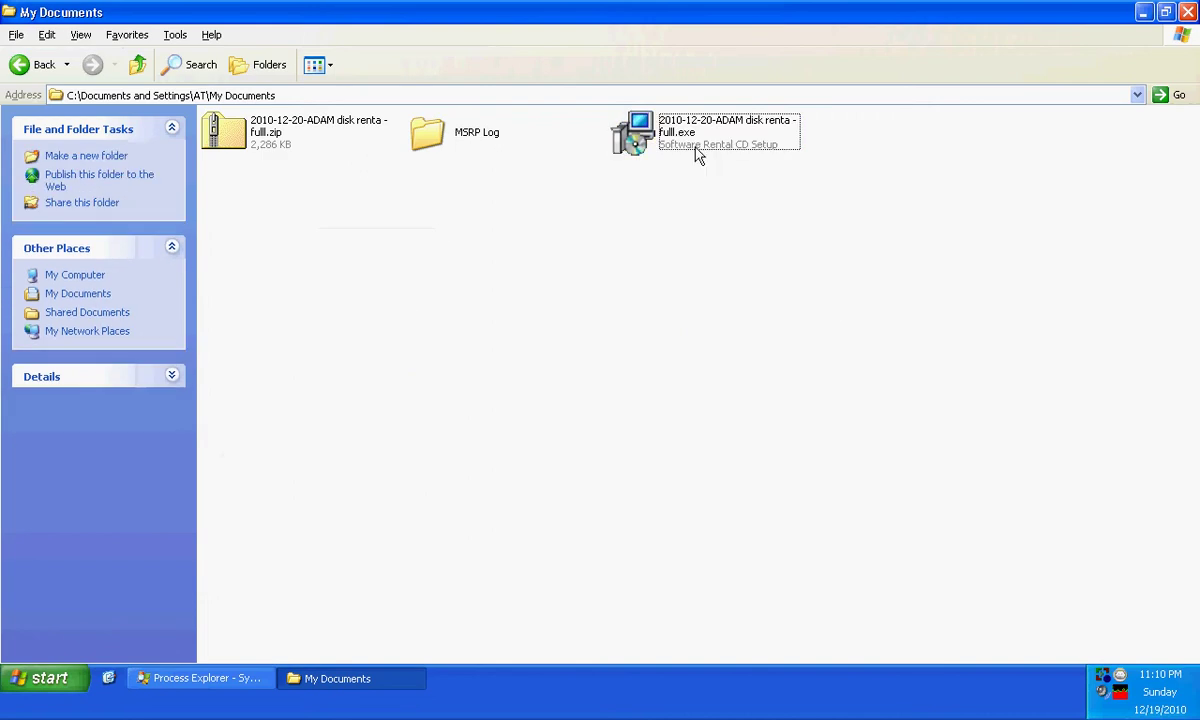
double_click(690, 140)
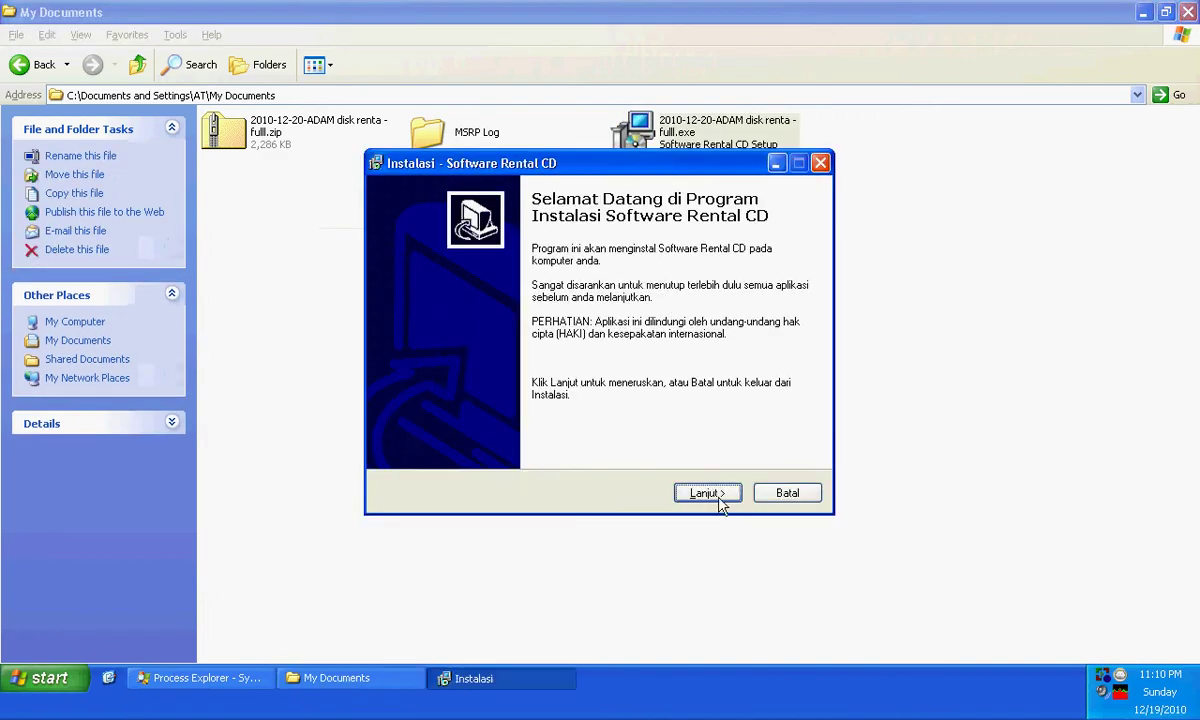
- Install with the default folders and 'Buat icon di desktop' checked, then close My Documents
left_click(712, 496)
left_click(712, 496)
left_click(712, 494)
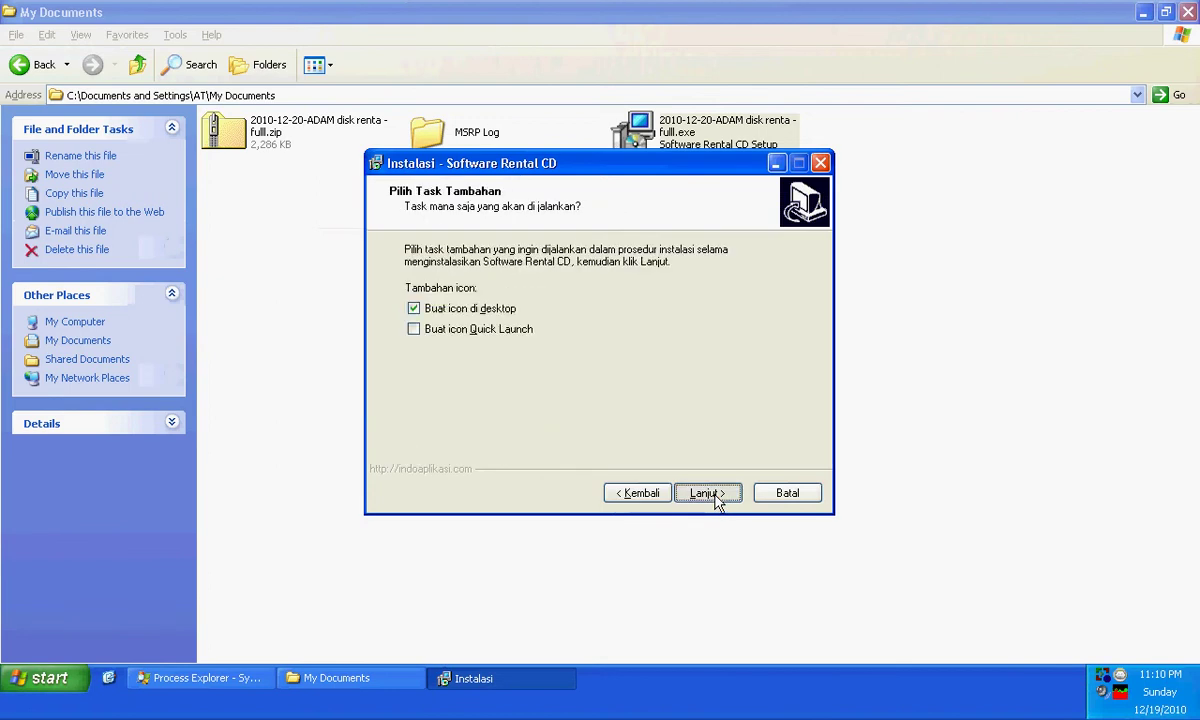
left_click(712, 494)
left_click(712, 494)
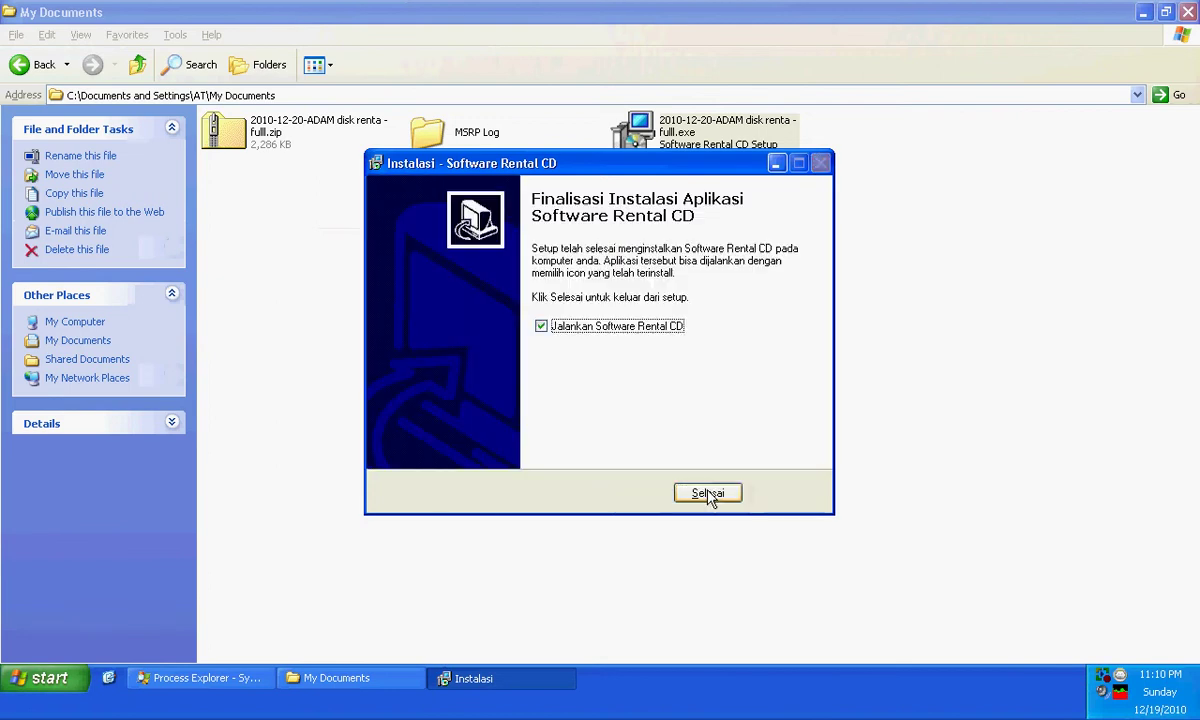
left_click(706, 496)
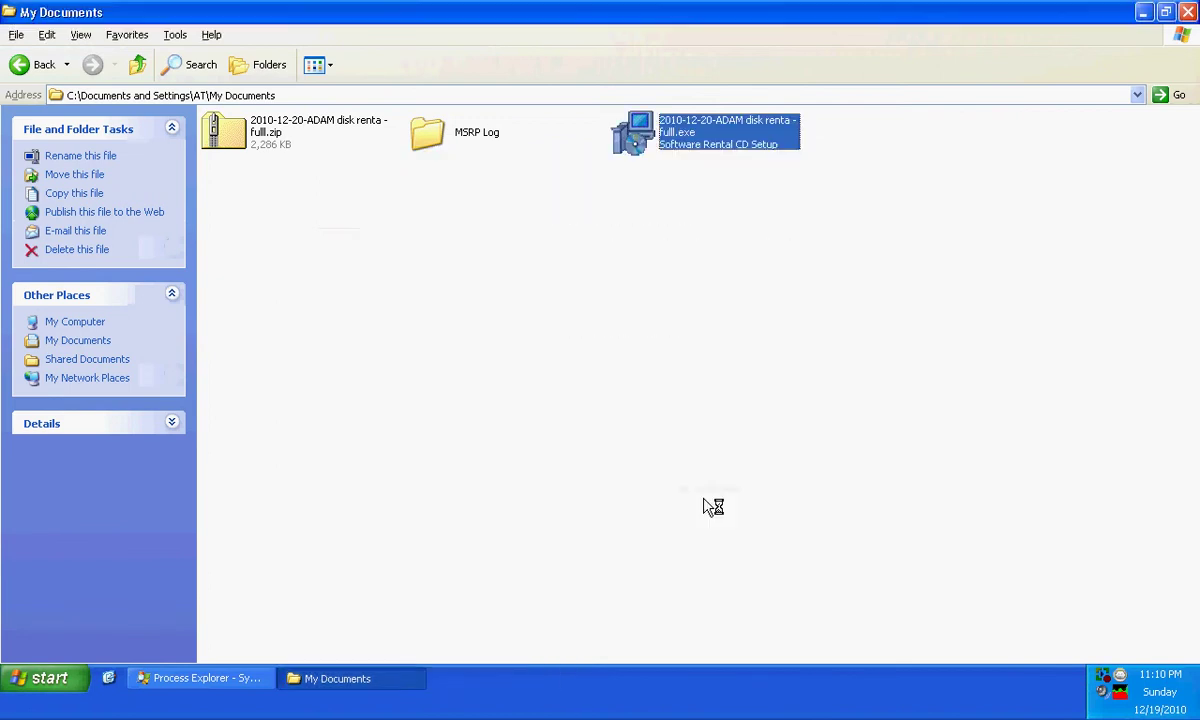
left_click(1187, 12)
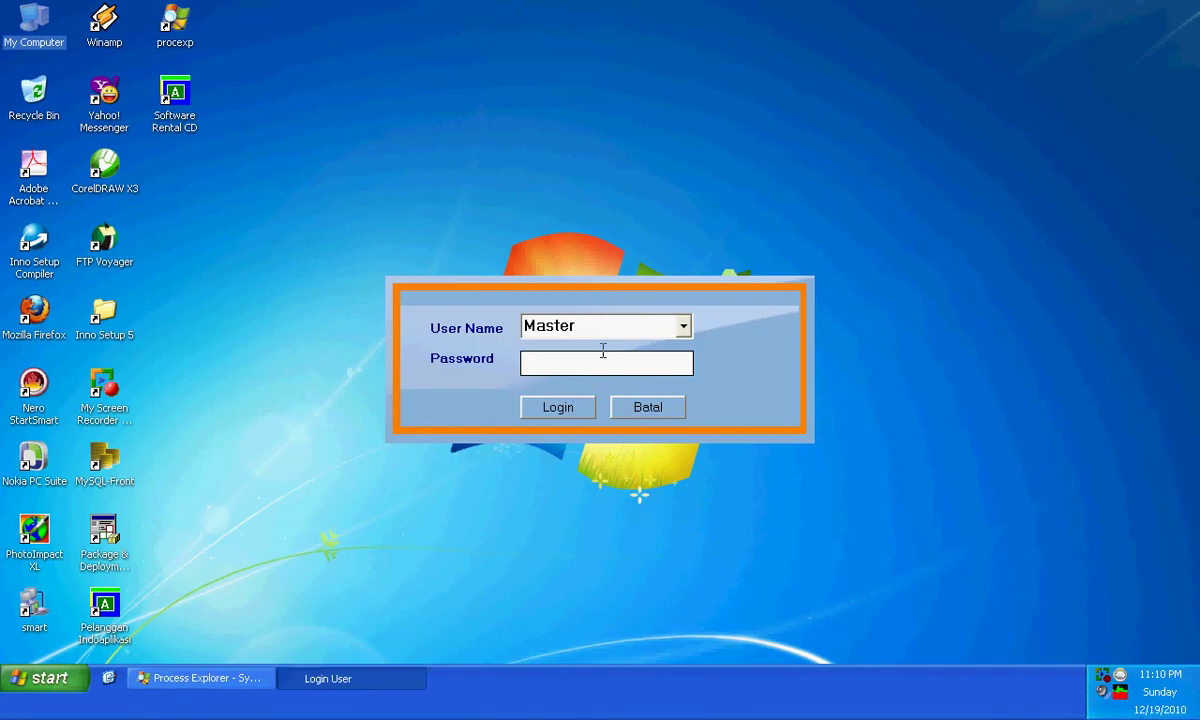
- Log in as user Master with the account password
left_click(557, 407)
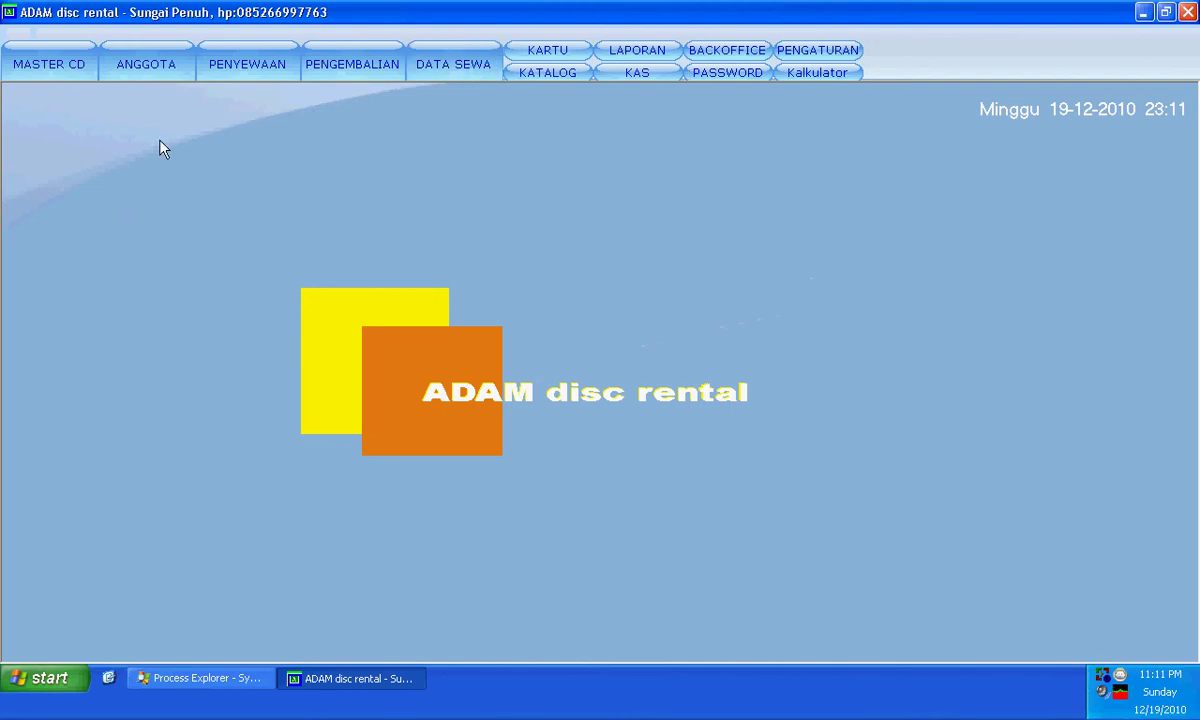
- In MASTER CD, cancel a new entry and re-save the 11114 Arisan Berondong record
left_click(57, 63)
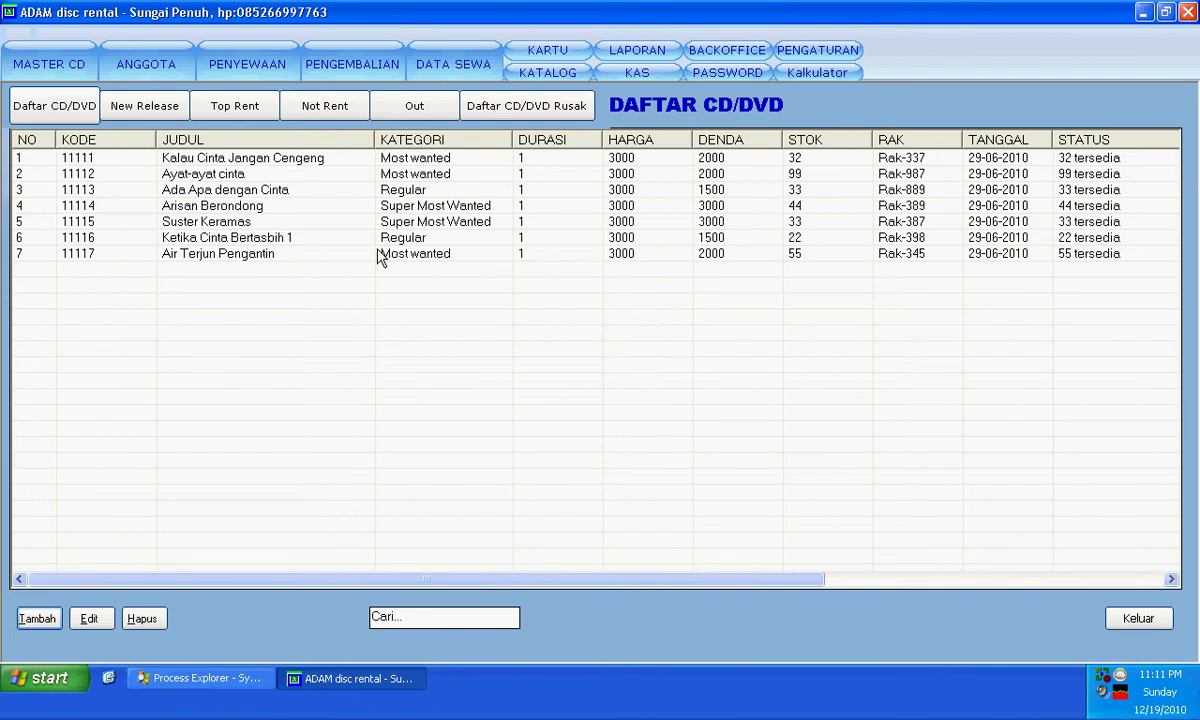
left_click(38, 619)
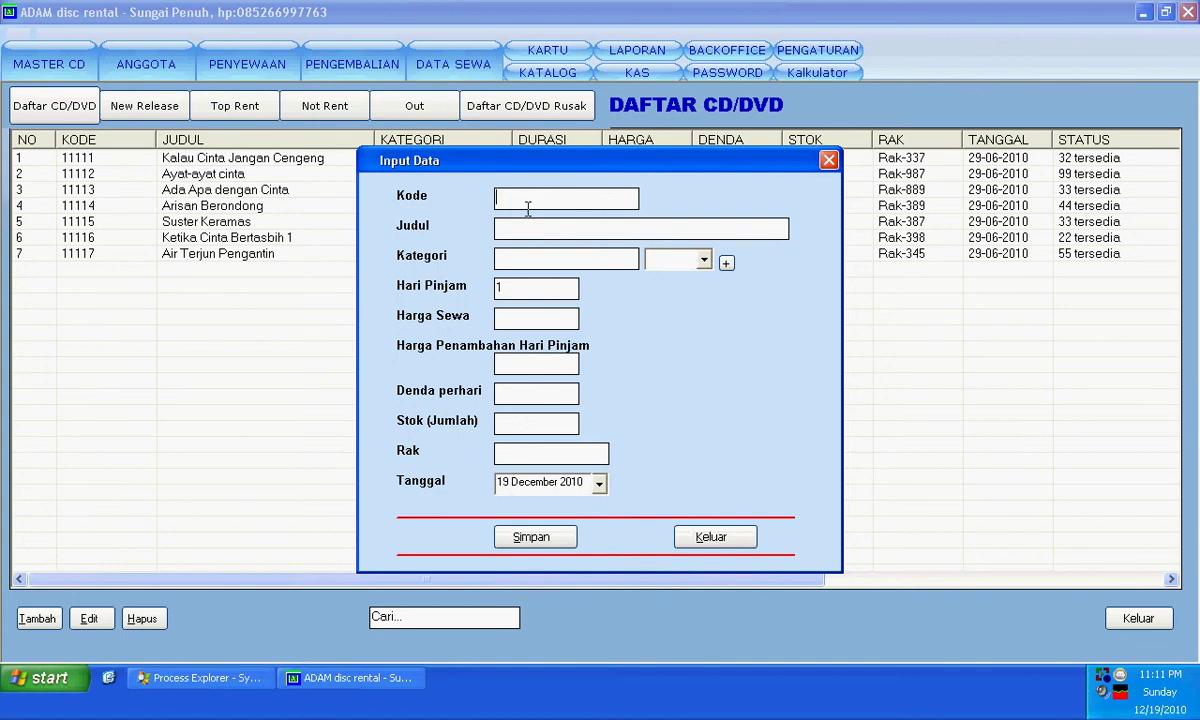
left_click(715, 538)
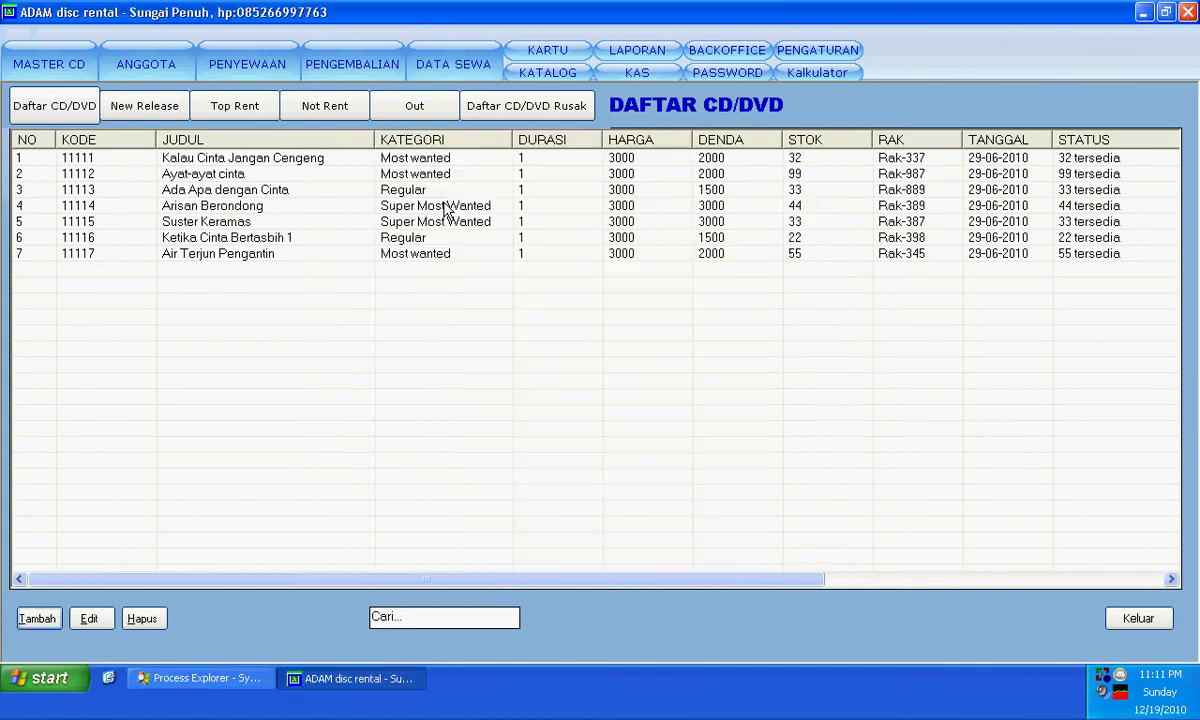
double_click(447, 207)
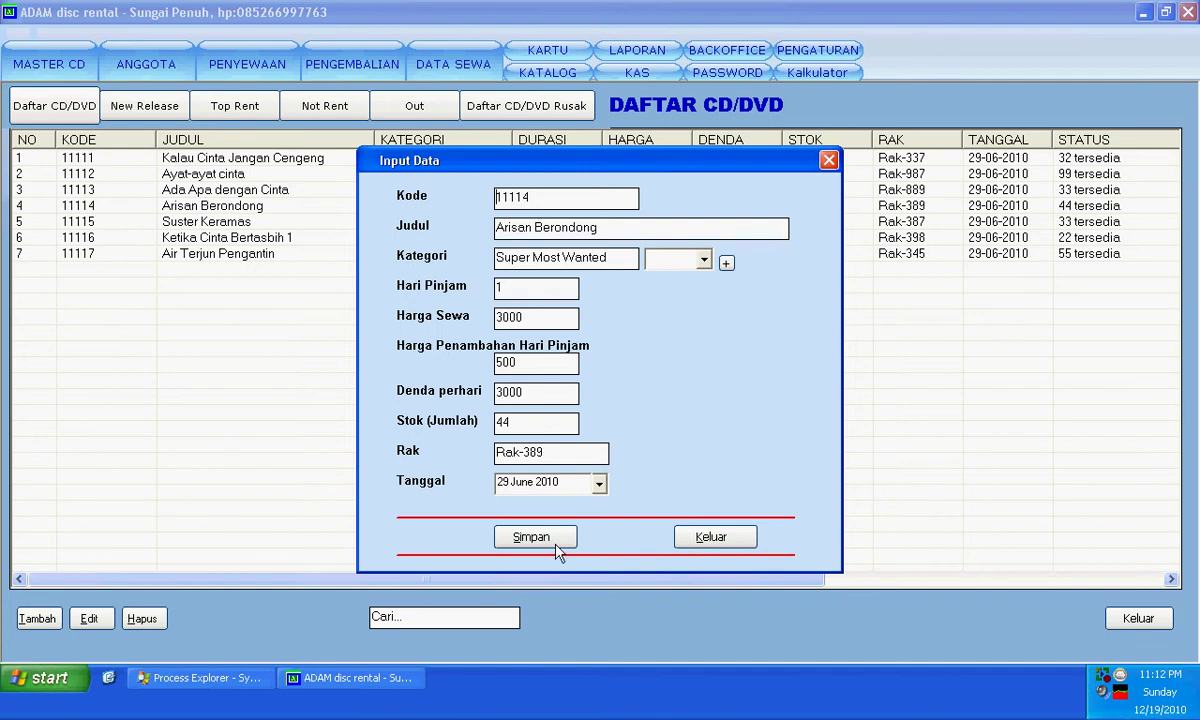
left_click(556, 545)
key("Return")
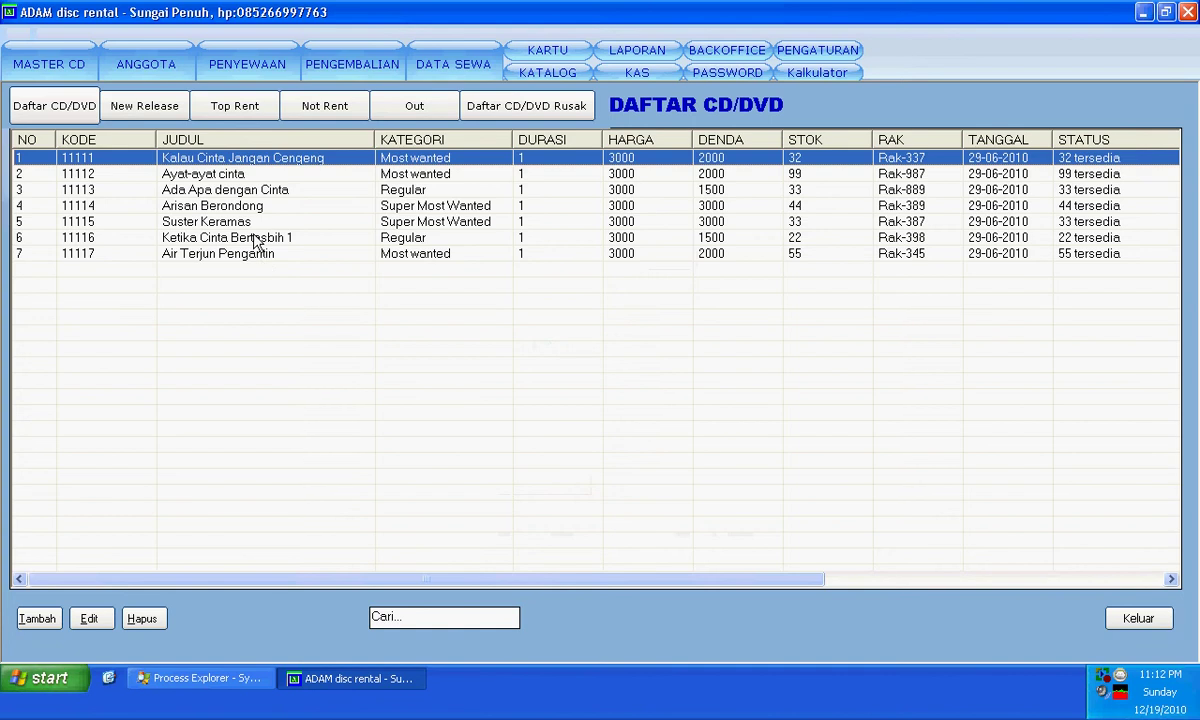
- Cancel deleting Ketika Cinta Bertasbih 1, keeping all seven discs, and switch to the ANGGOTA list
left_click(230, 238)
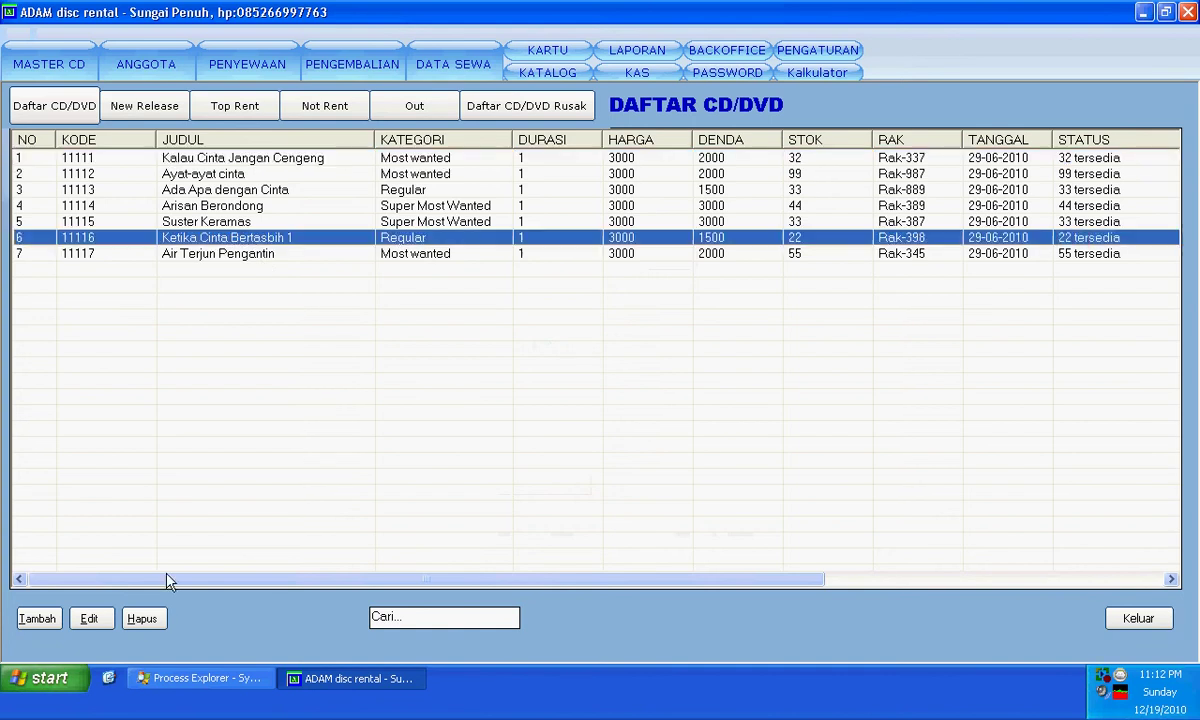
left_click(141, 619)
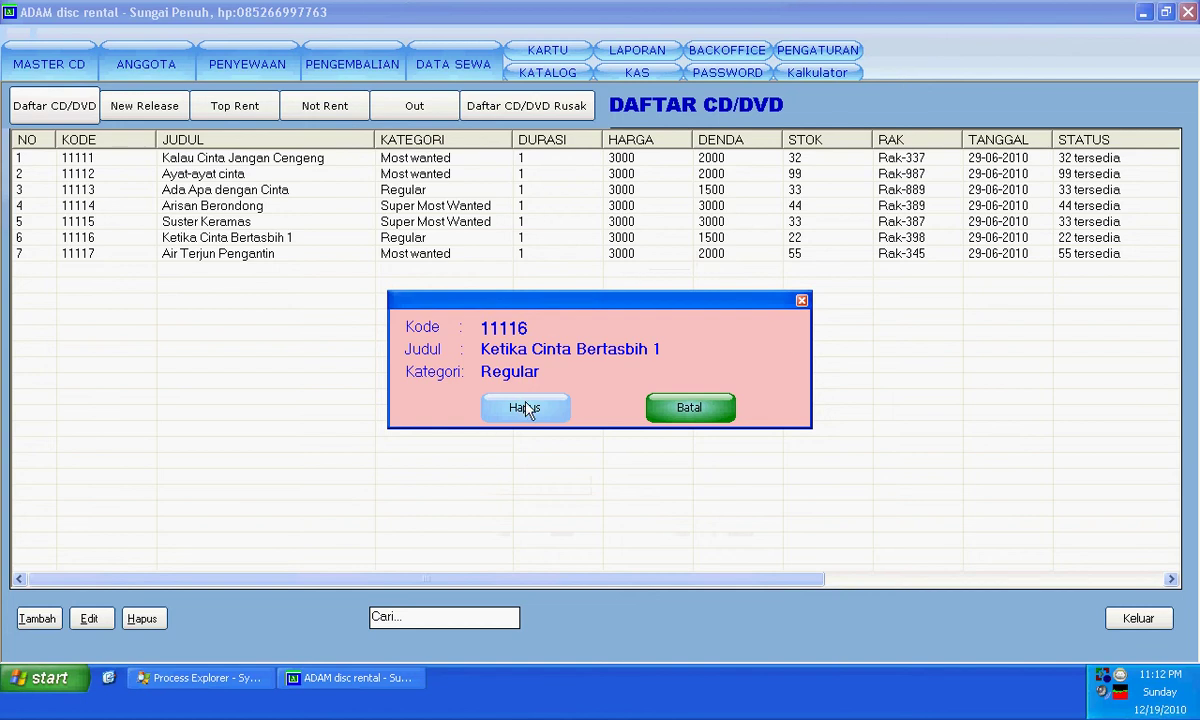
left_click(801, 300)
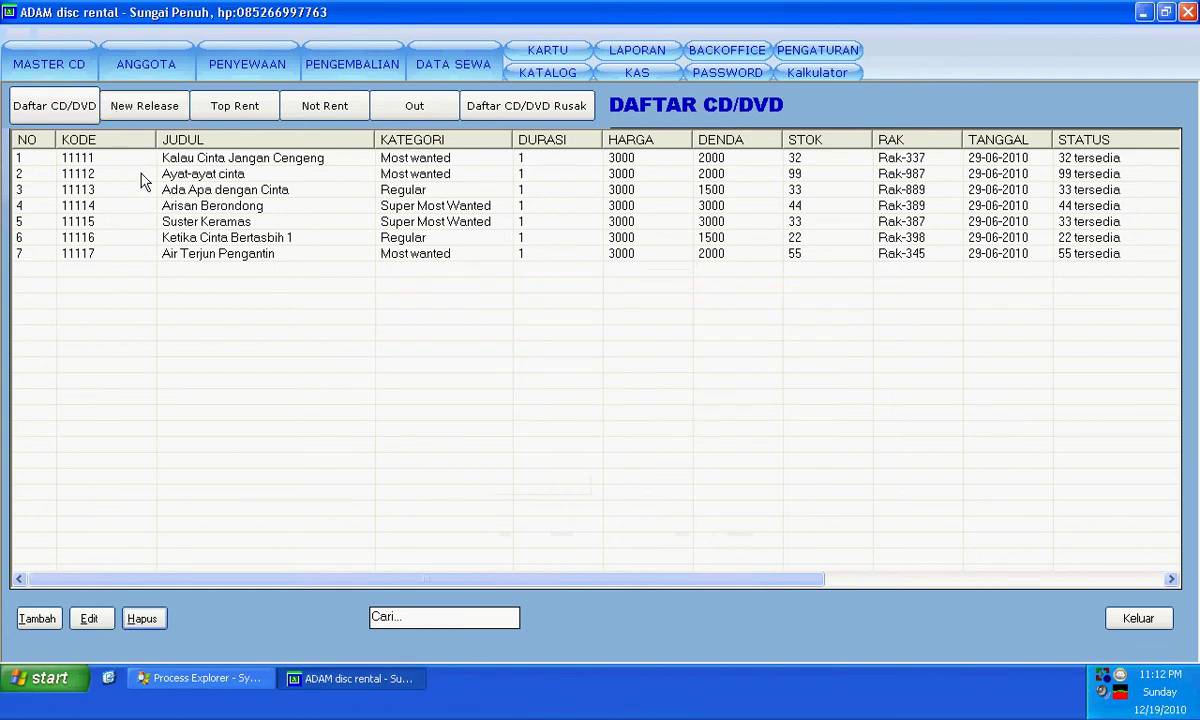
left_click(150, 66)
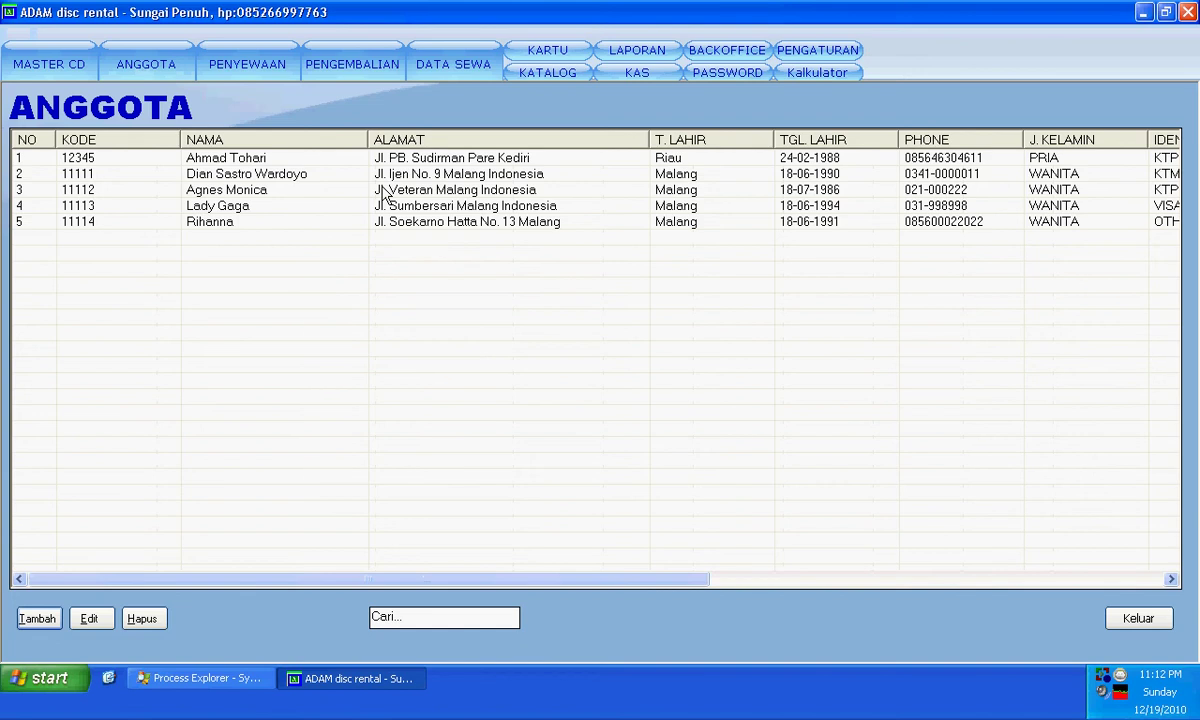
- Cancel a new member, view member 11111's details without saving, and exit the Anggota list
left_click(37, 618)
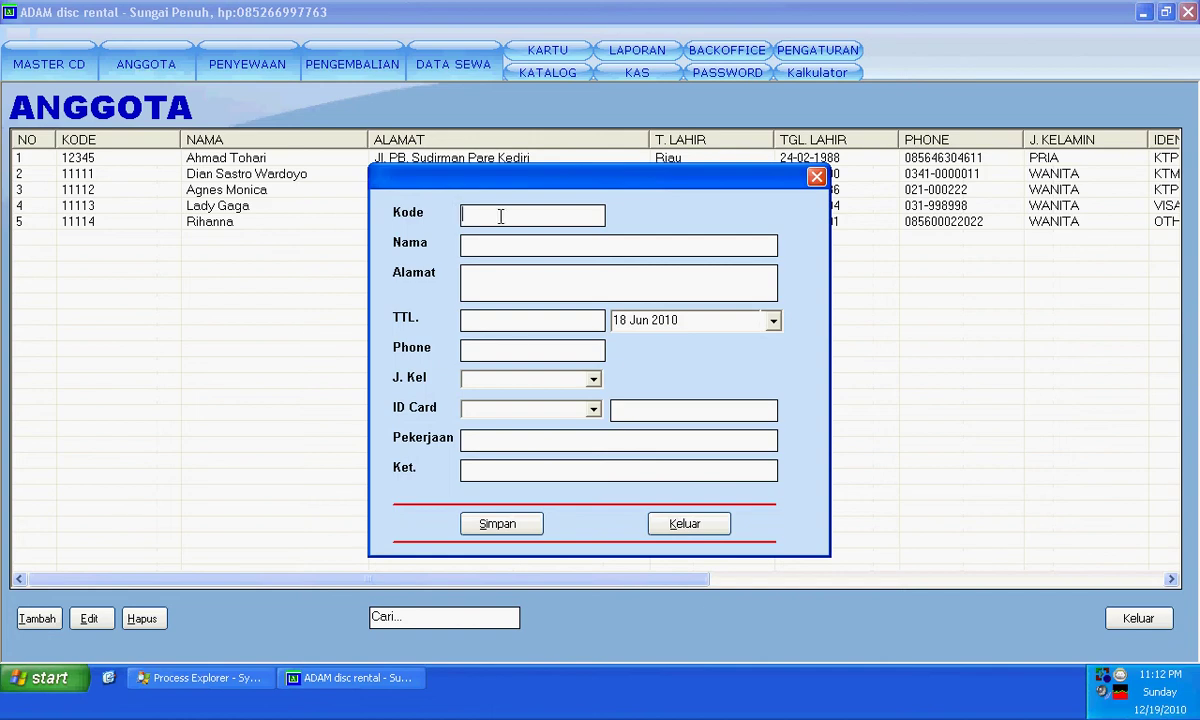
left_click(680, 522)
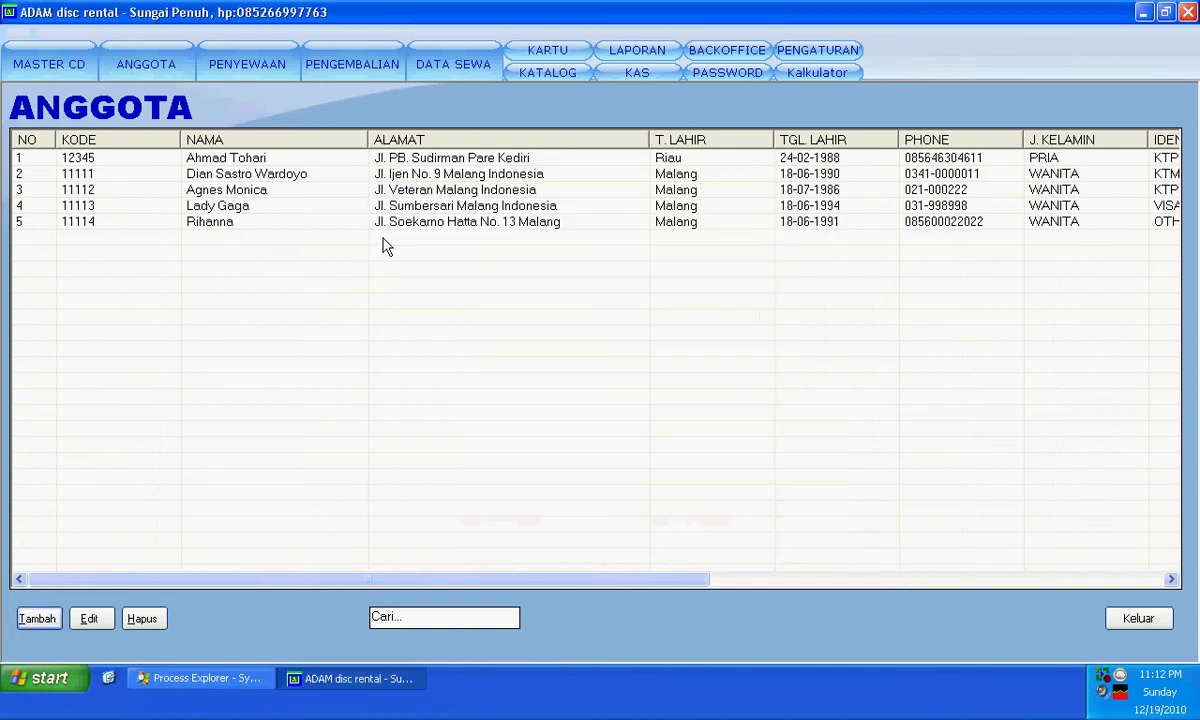
left_click(289, 177)
double_click(289, 177)
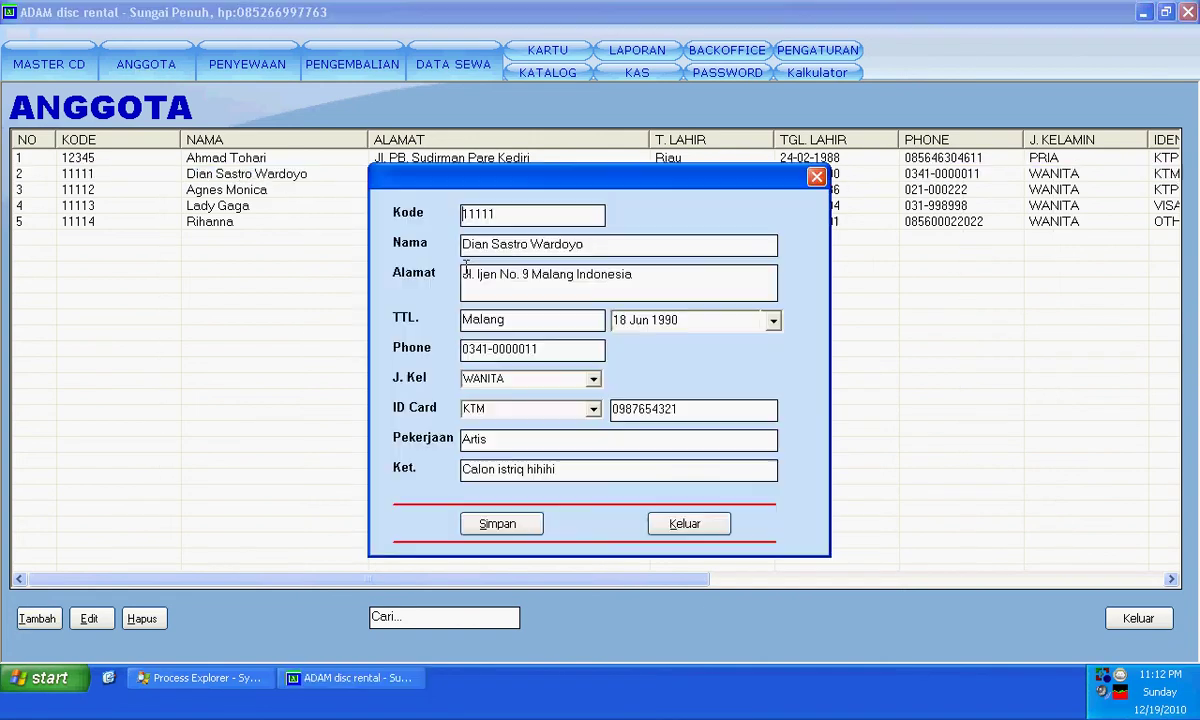
left_click(700, 527)
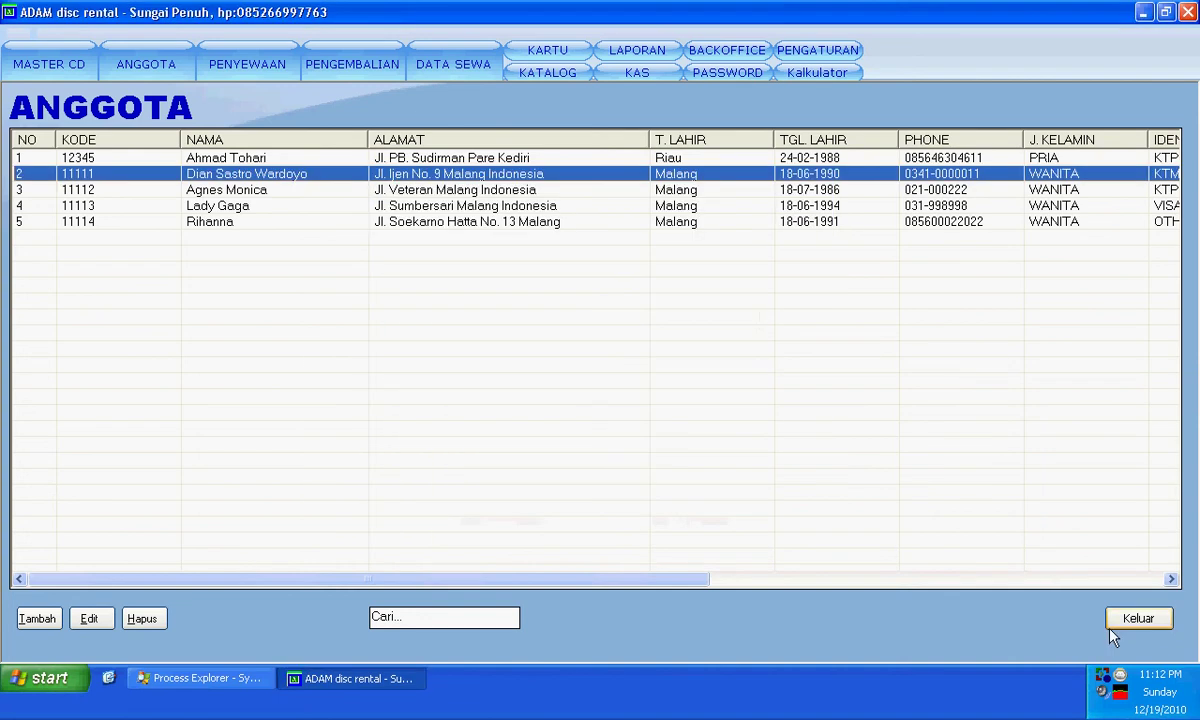
left_click(1138, 618)
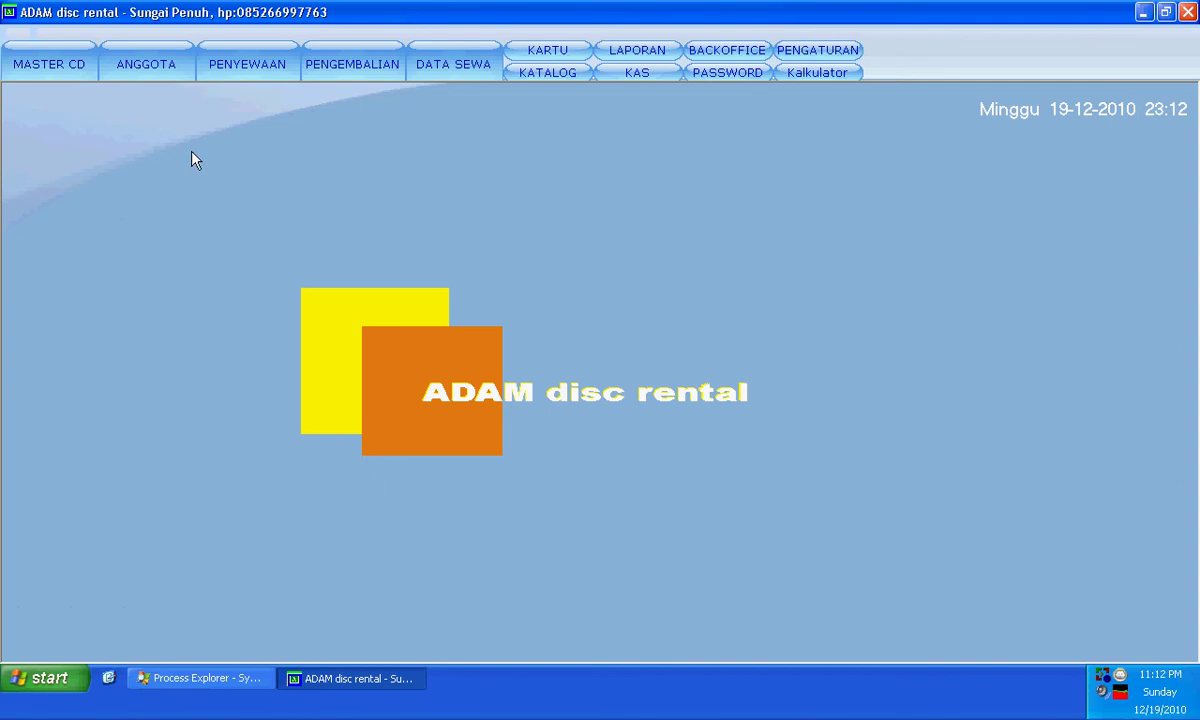
- Start a new rental transaction for member 11111
left_click(265, 70)
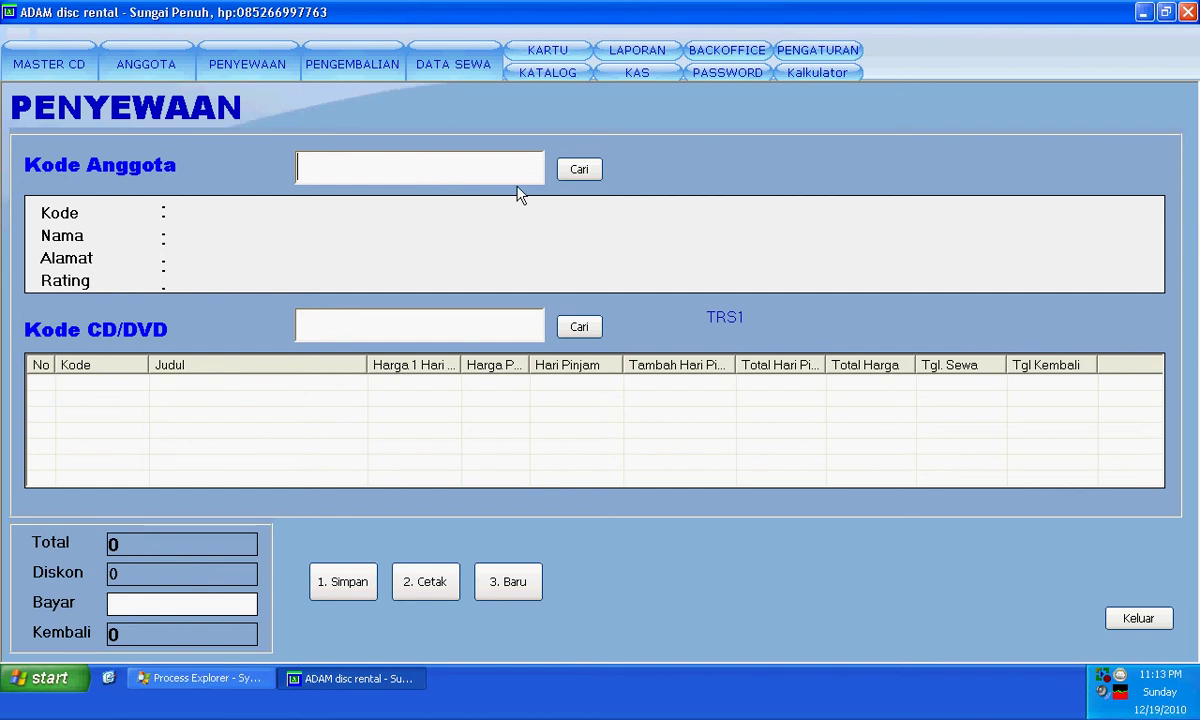
left_click(581, 169)
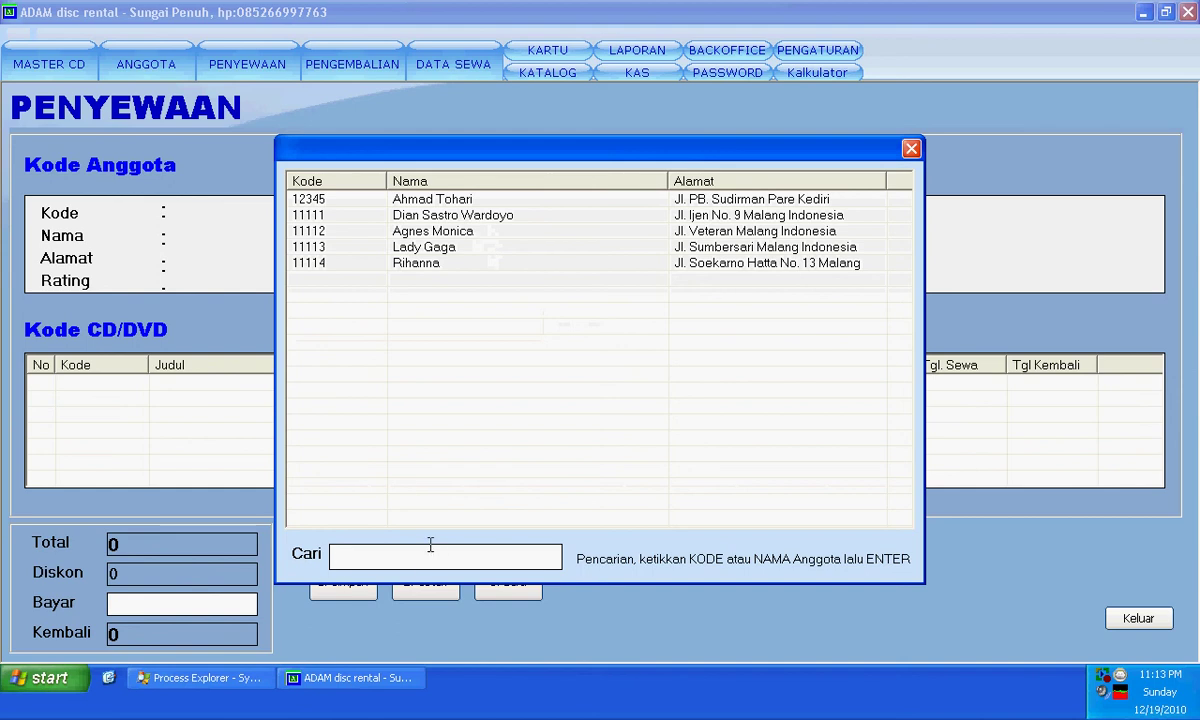
double_click(415, 216)
left_click(517, 355)
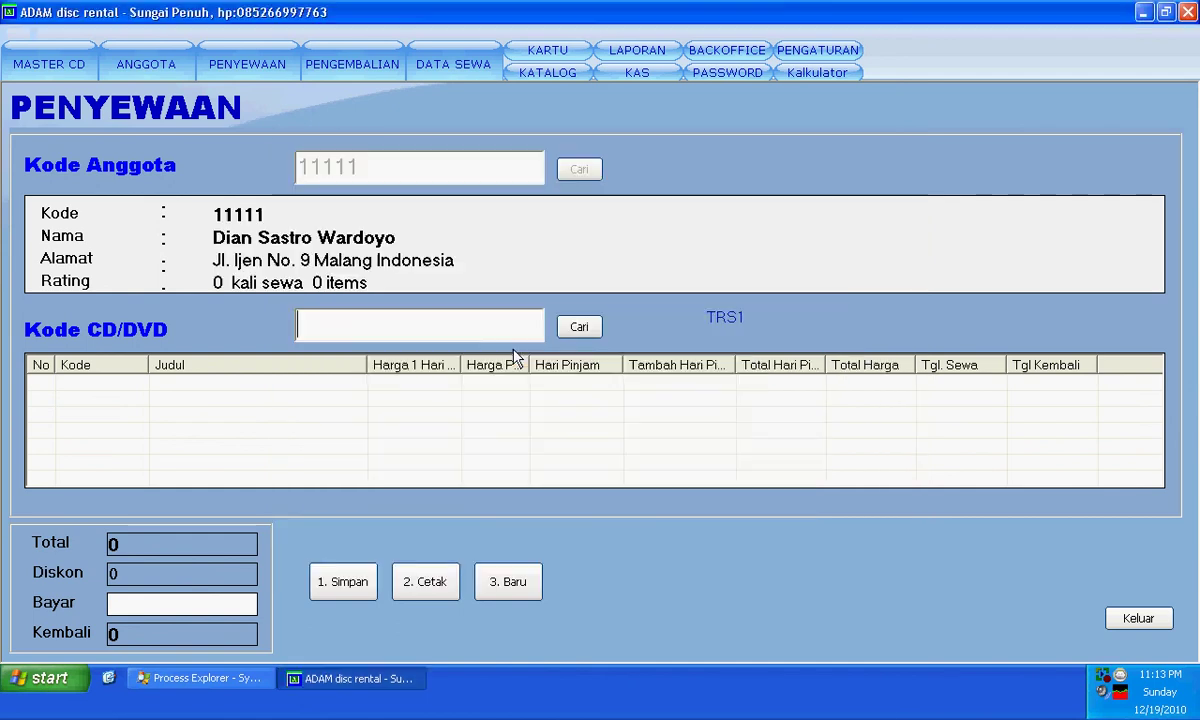
- Add Kalau Cinta Jangan Cengeng, Ayat-ayat cinta and Ada Apa dengan Cinta to the rental
left_click(584, 328)
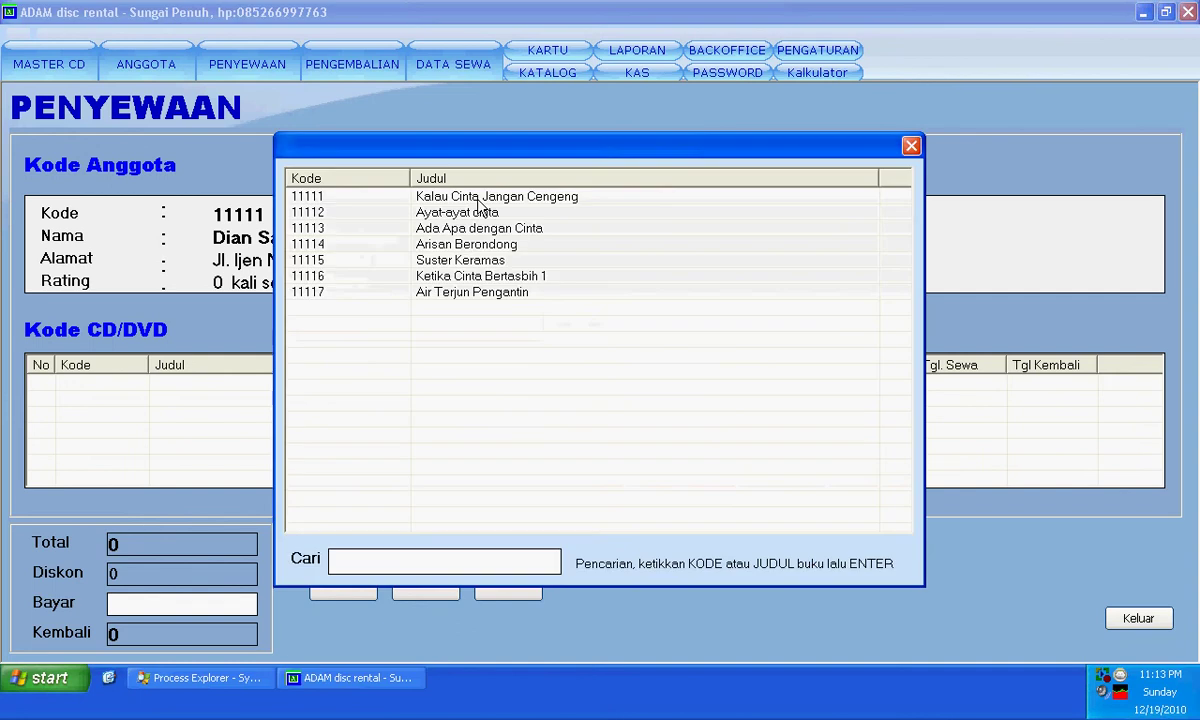
double_click(477, 197)
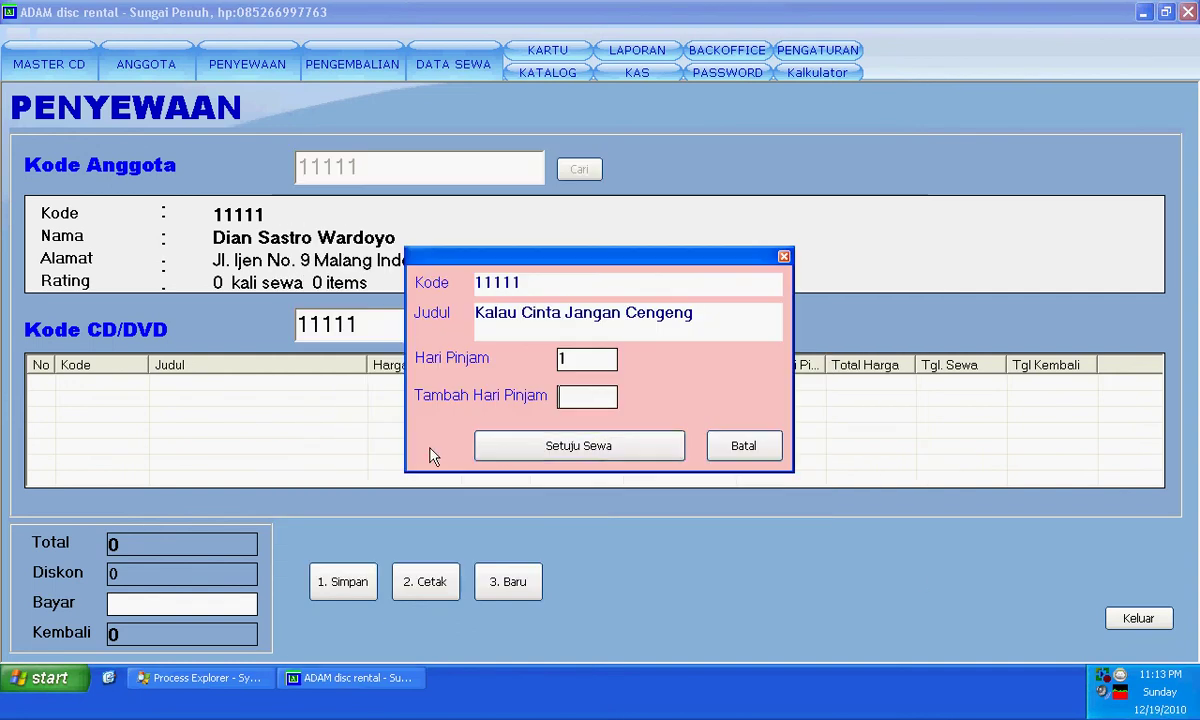
left_click(512, 451)
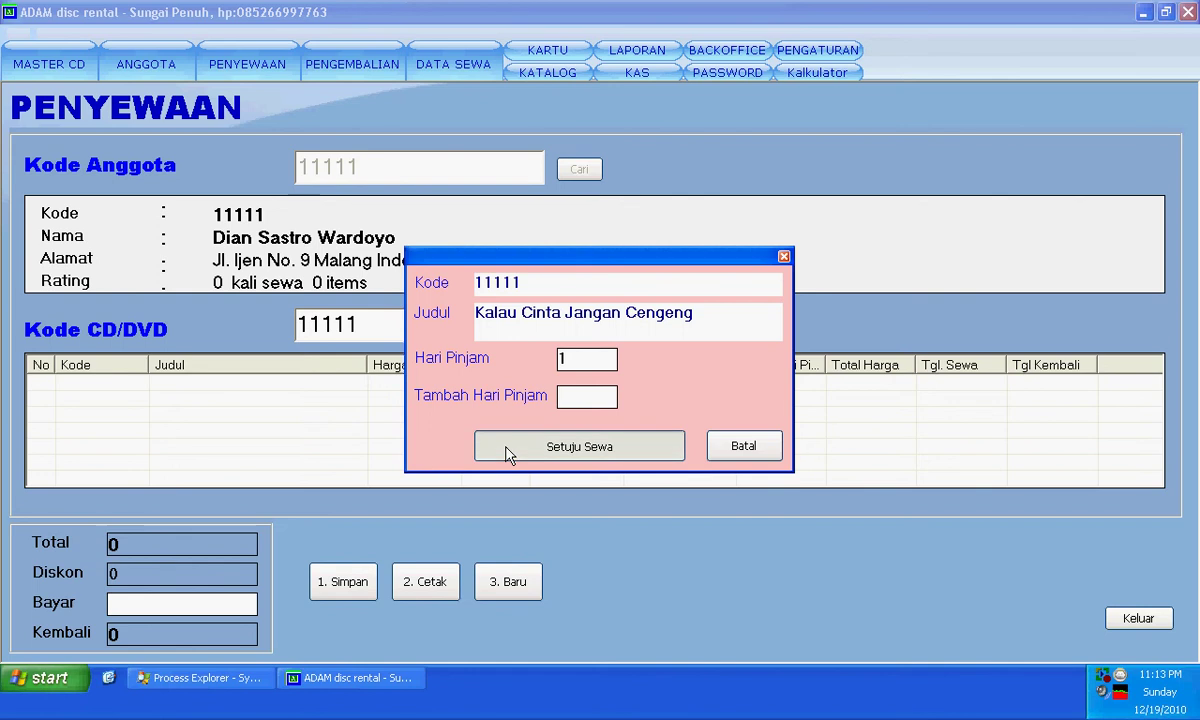
left_click(568, 335)
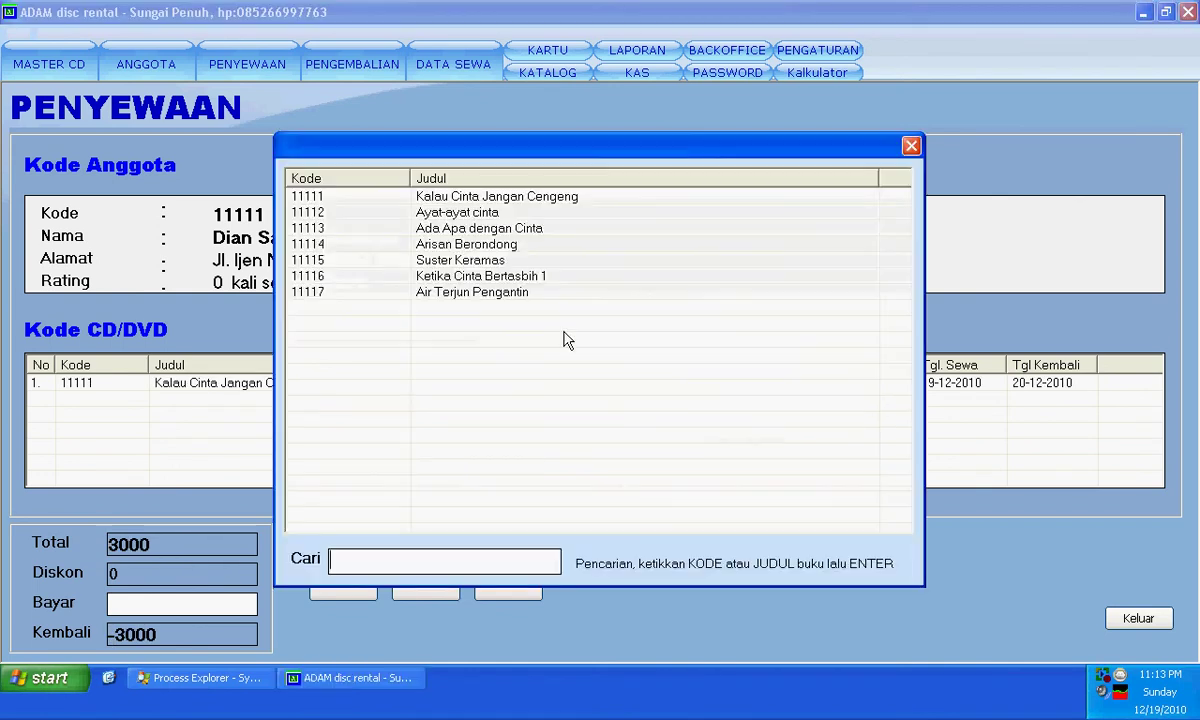
key("Down")
key("Return")
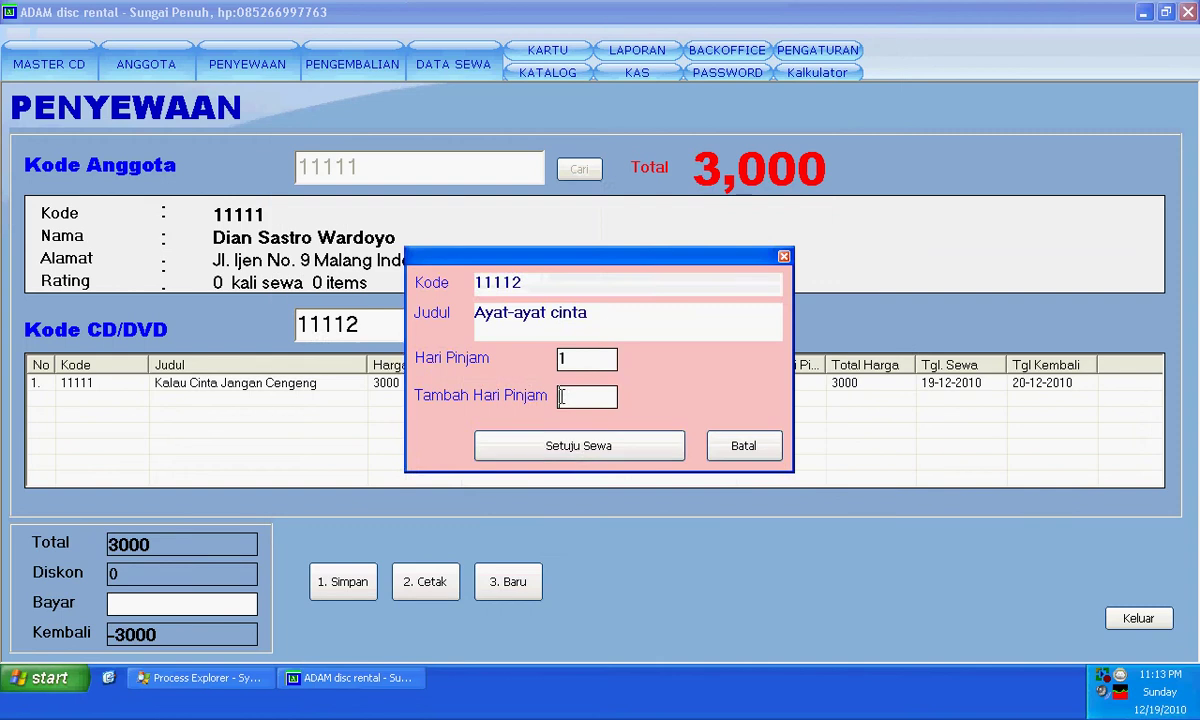
left_click(563, 450)
left_click(585, 327)
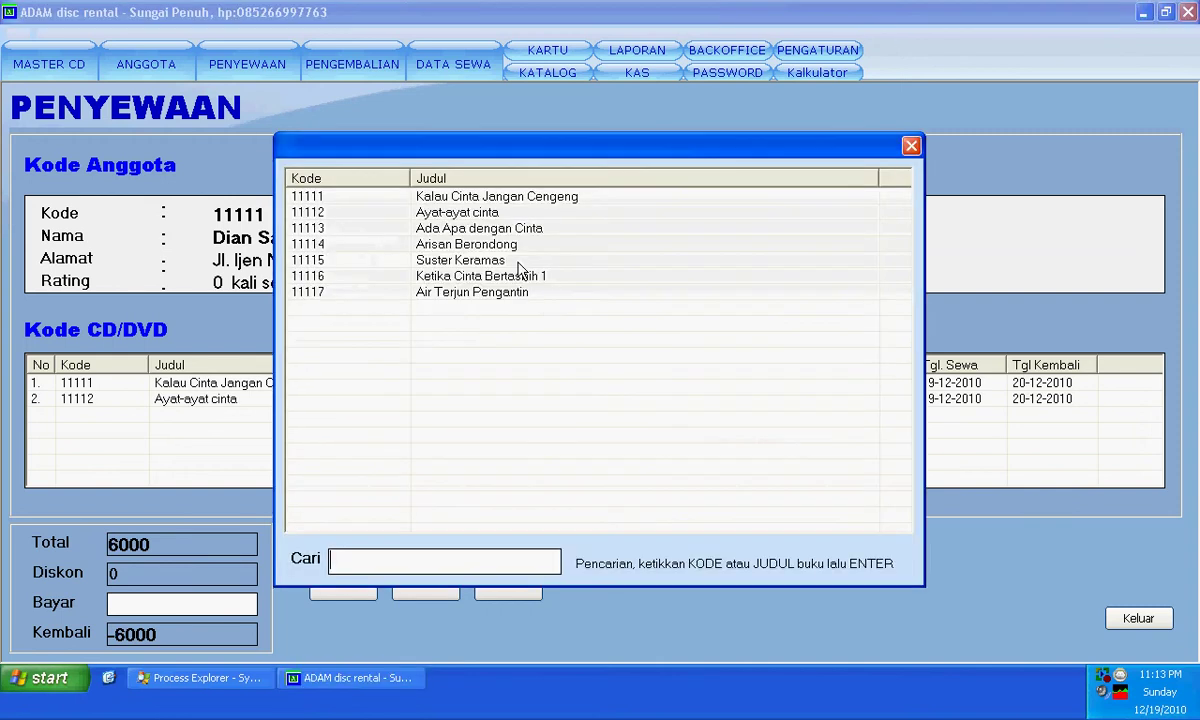
left_click(500, 230)
key("Return")
key("Return")
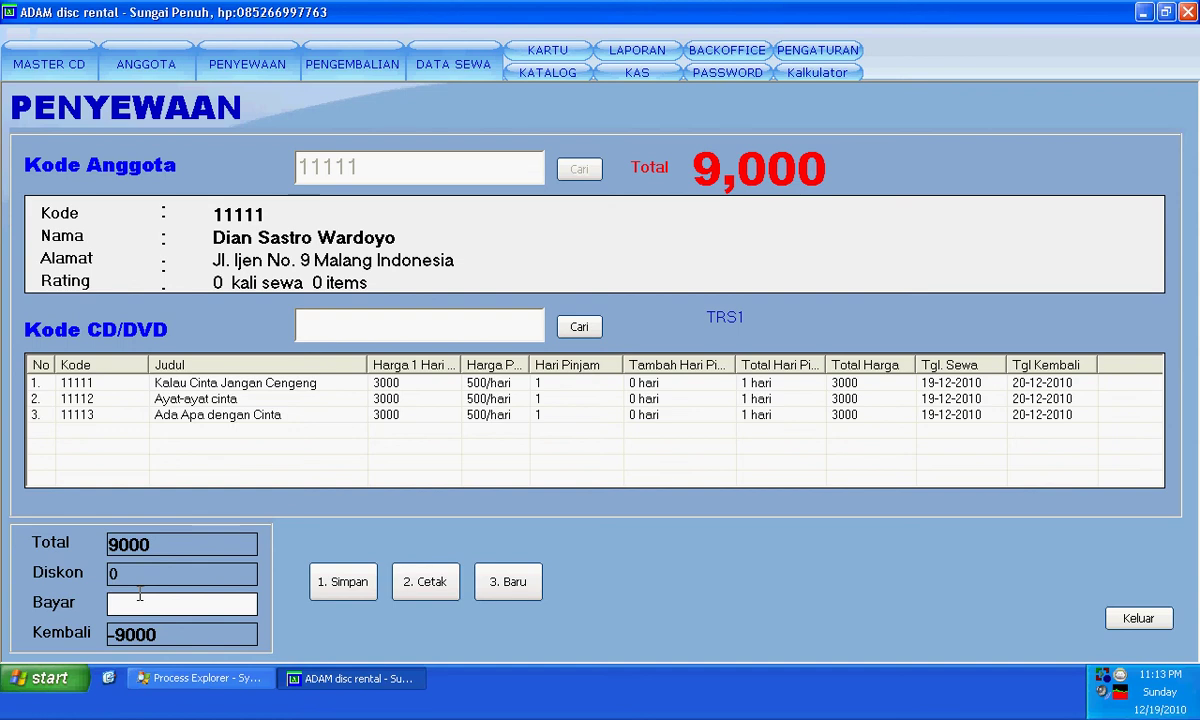
- Enter a 10000 payment, save the transaction, and start a fresh one
type("10000")
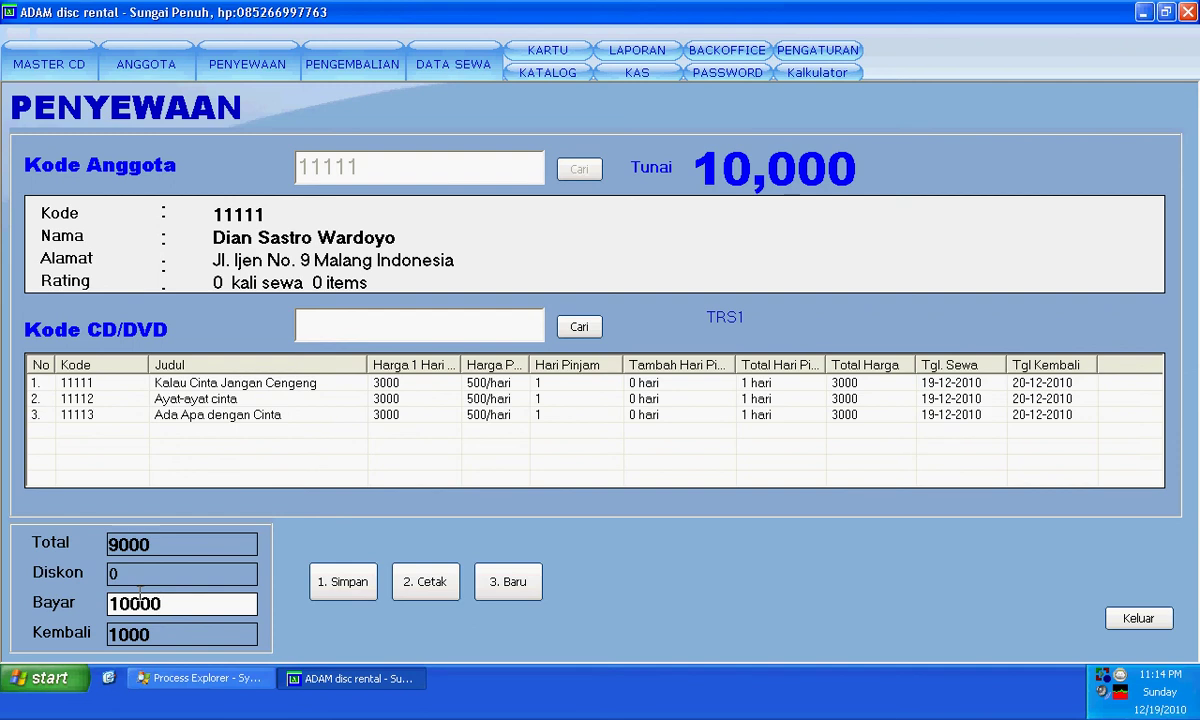
left_click(352, 596)
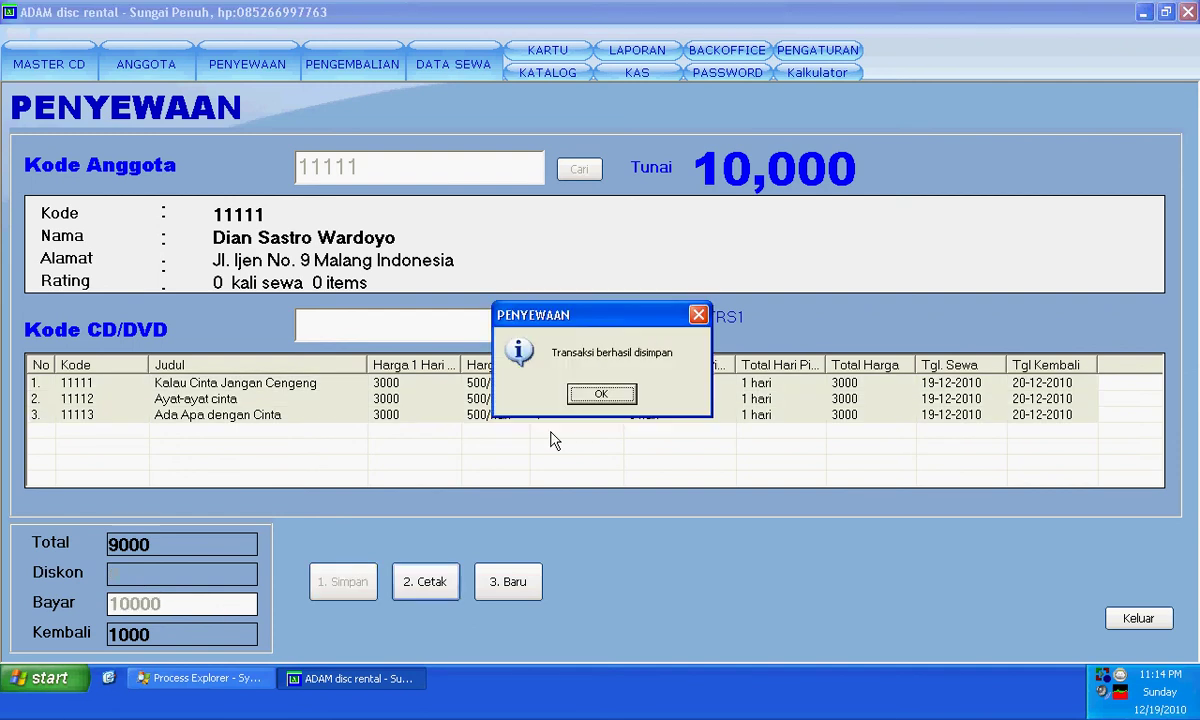
left_click(586, 396)
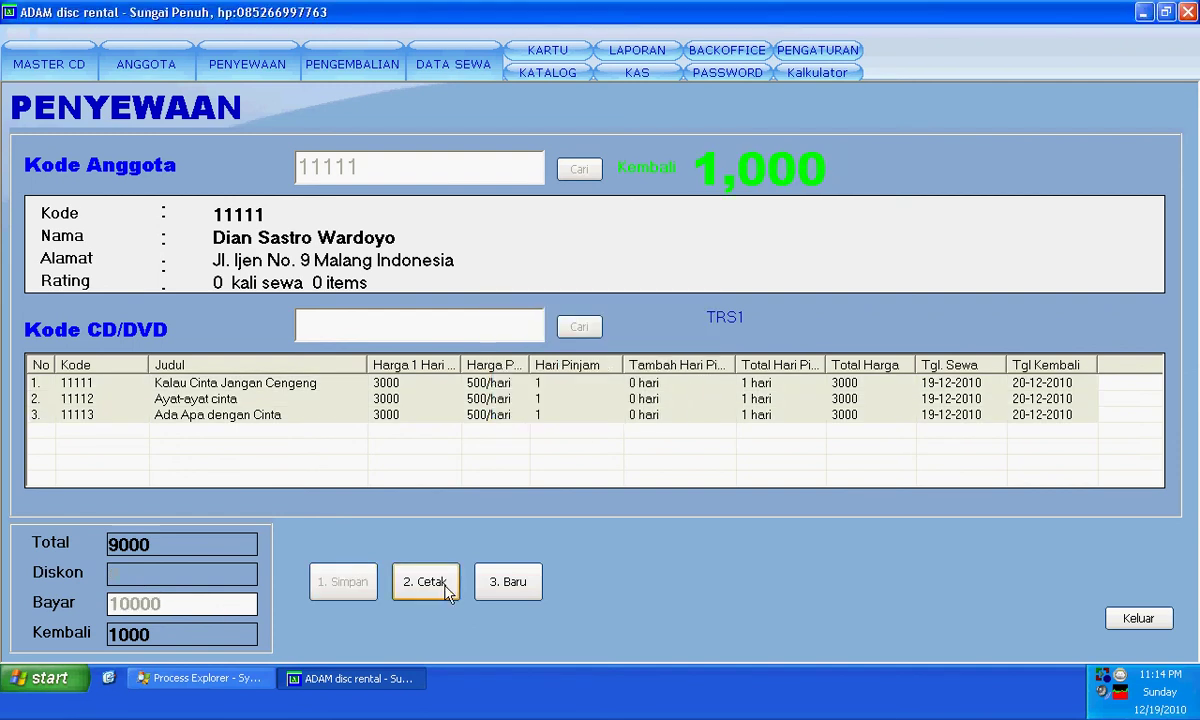
left_click(521, 584)
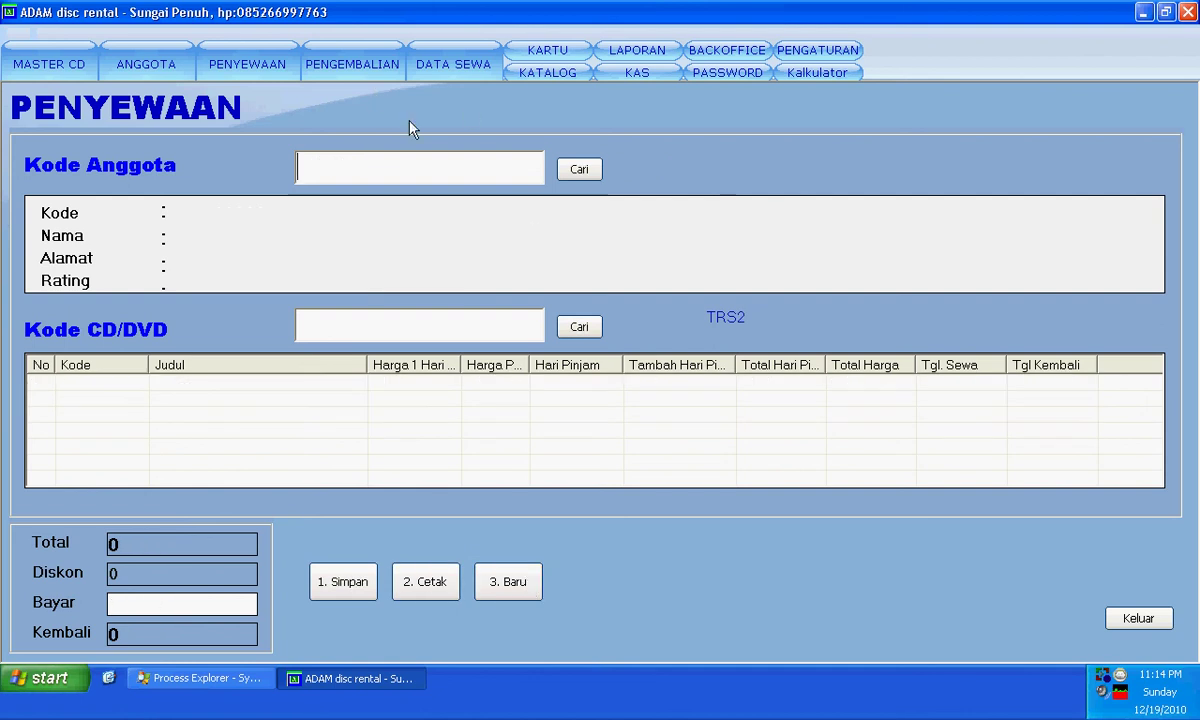
- Show the DATA SEWA records and scroll right to the BELUM status column
left_click(446, 74)
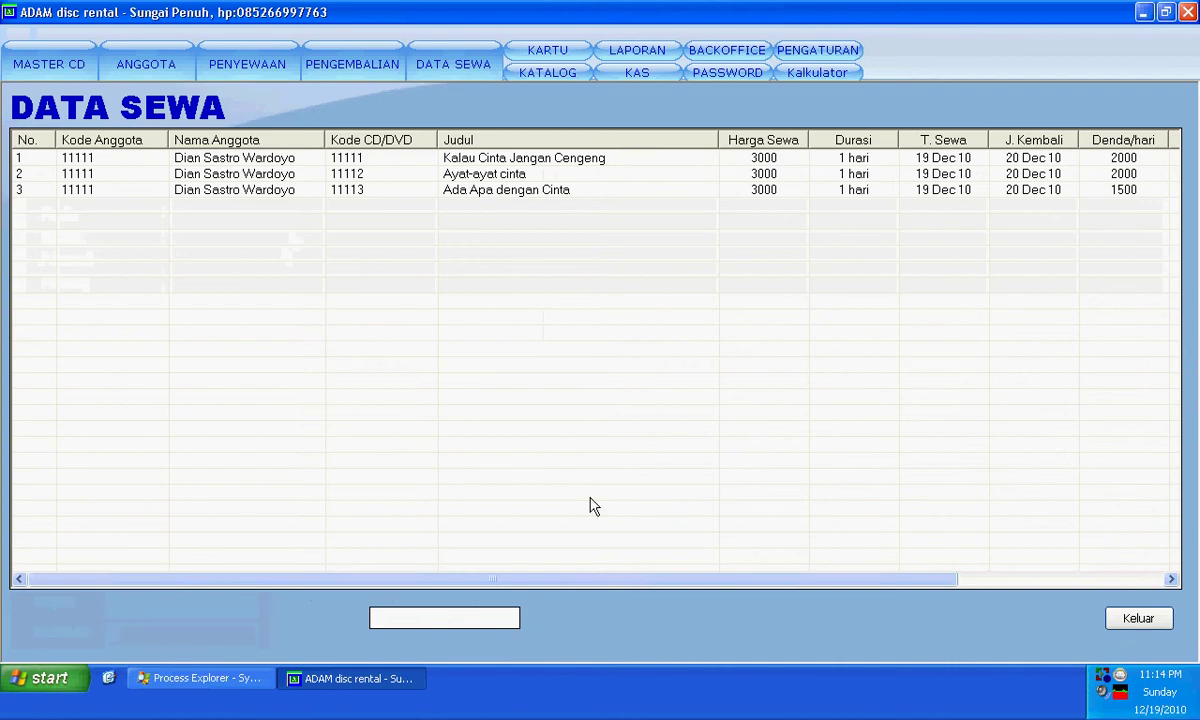
scroll(755, 549, "right", 3)
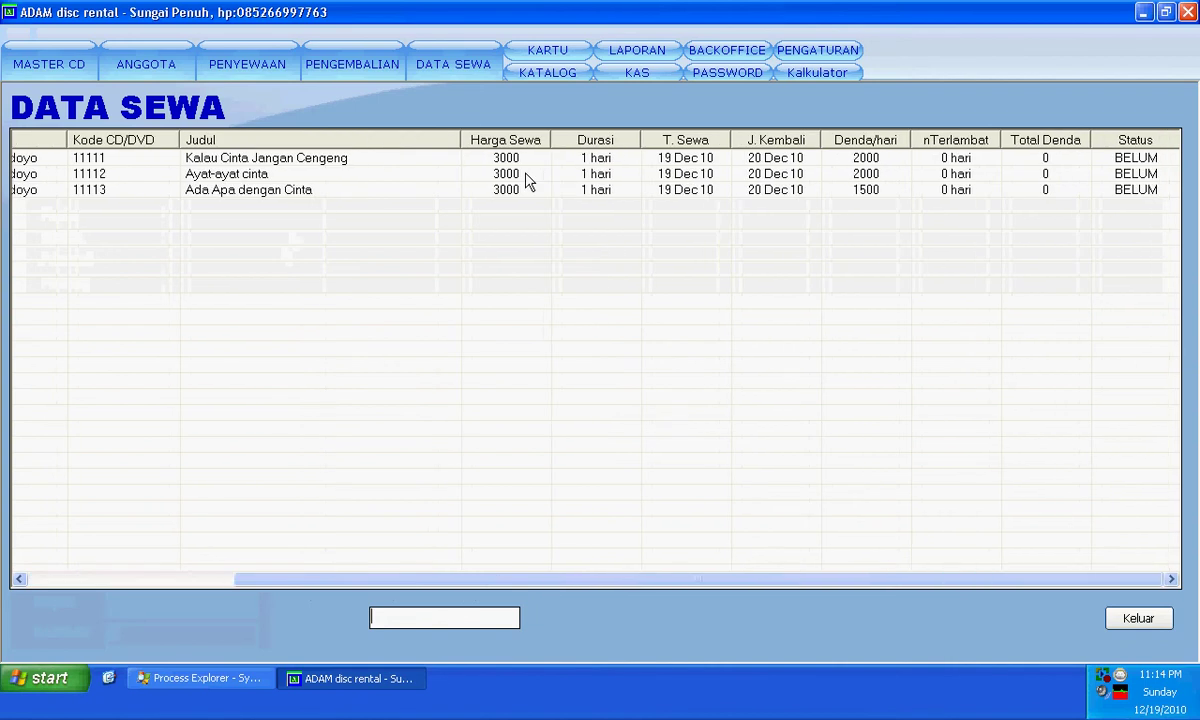
- Start a PENYEWAAN rental for member 11112
left_click(356, 57)
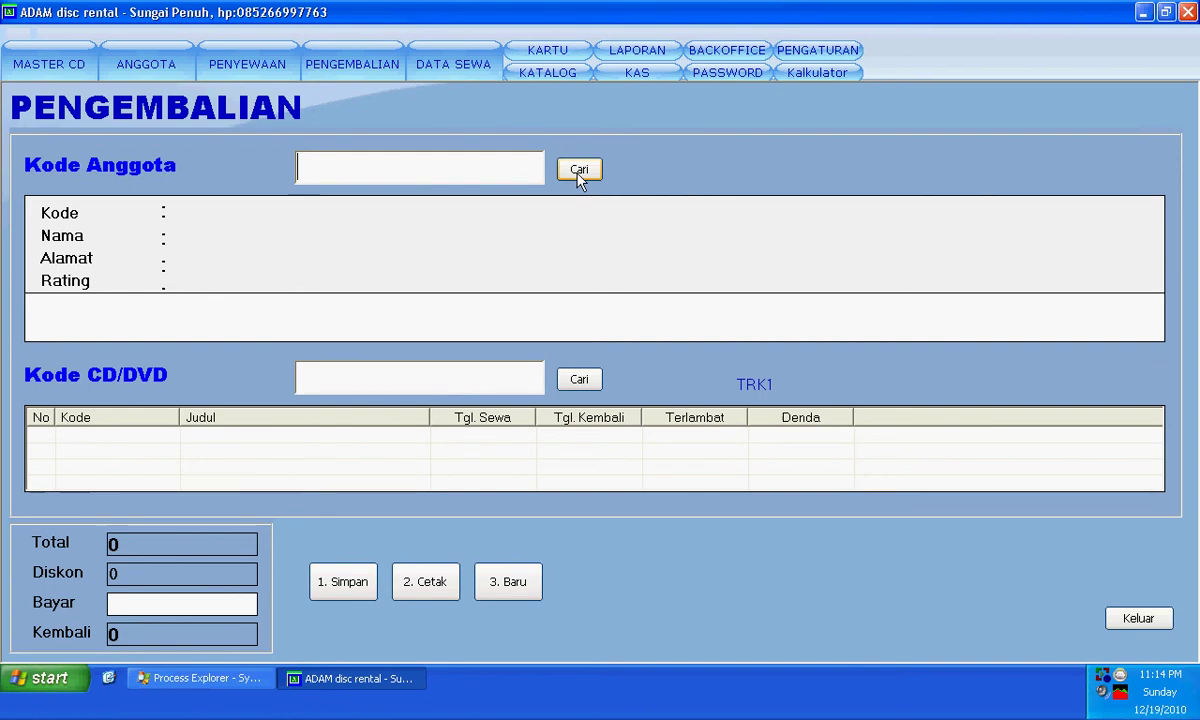
left_click(284, 72)
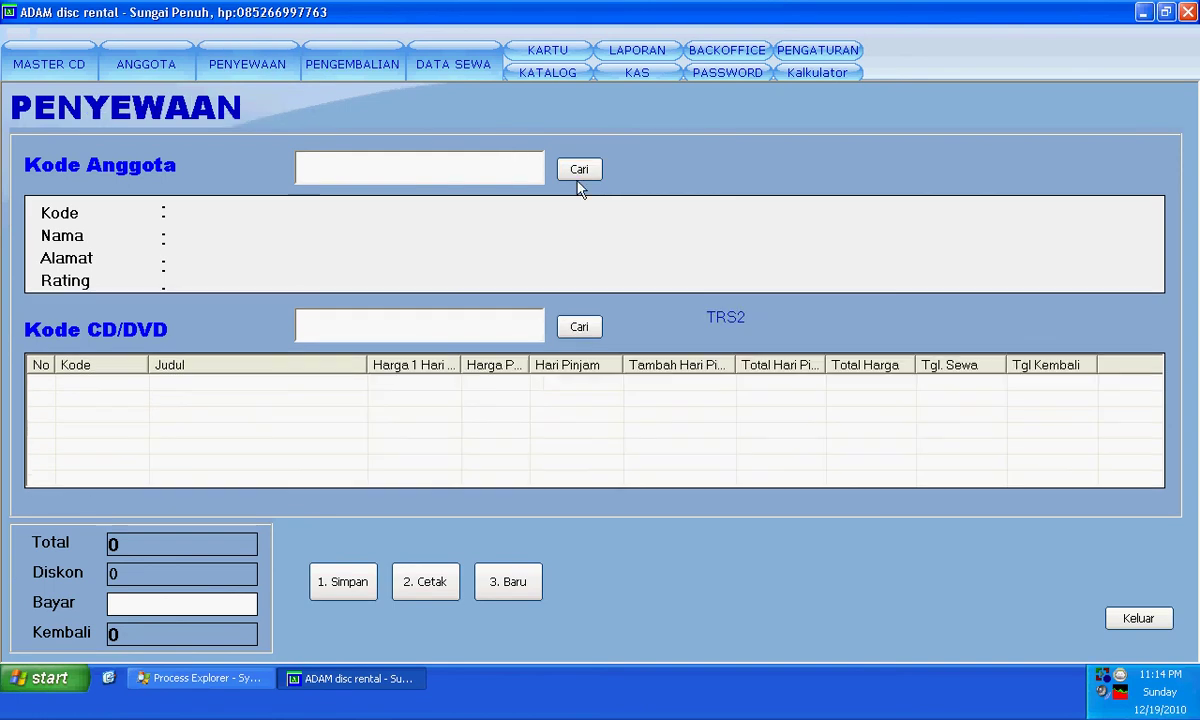
left_click(580, 172)
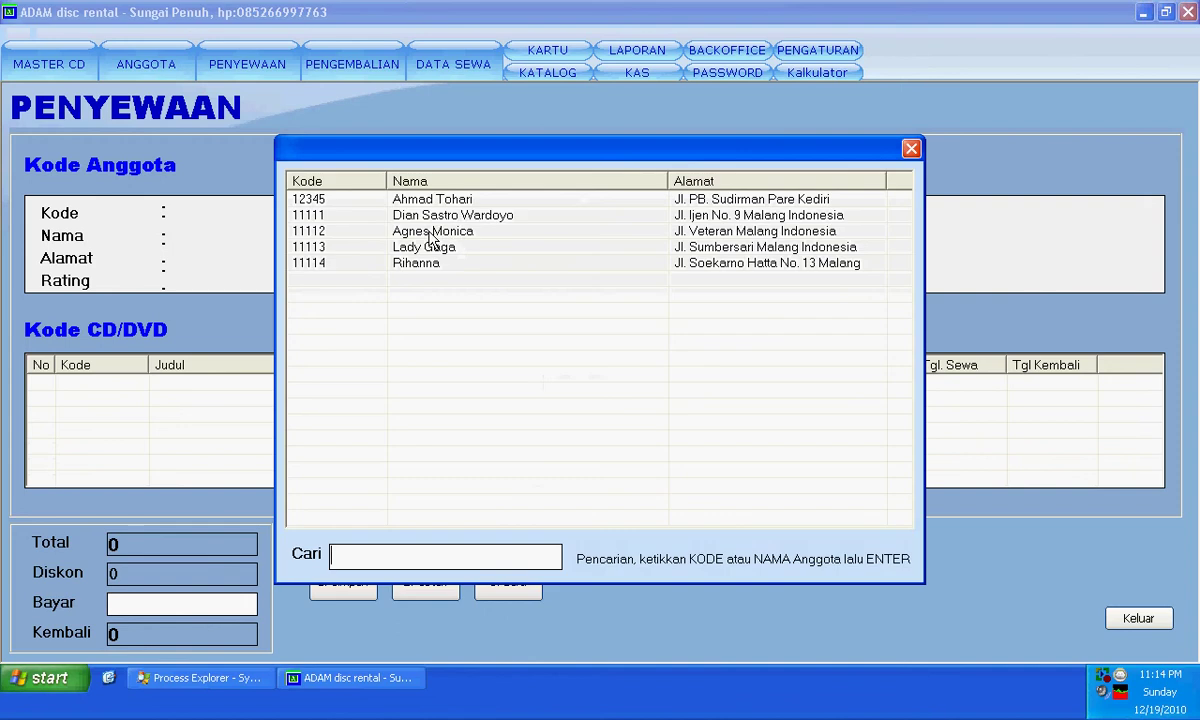
double_click(430, 231)
left_click(526, 426)
- Add Suster Keramas and Ada Apa dengan Cinta to the rental
left_click(578, 327)
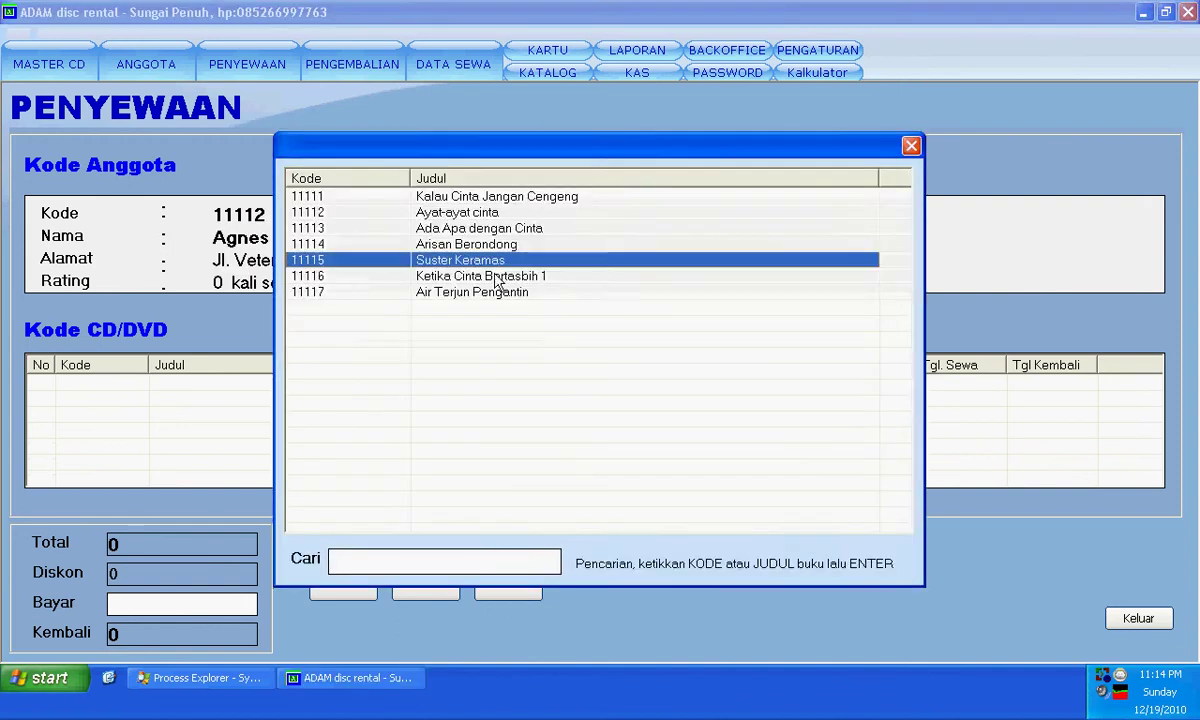
double_click(496, 262)
left_click(570, 448)
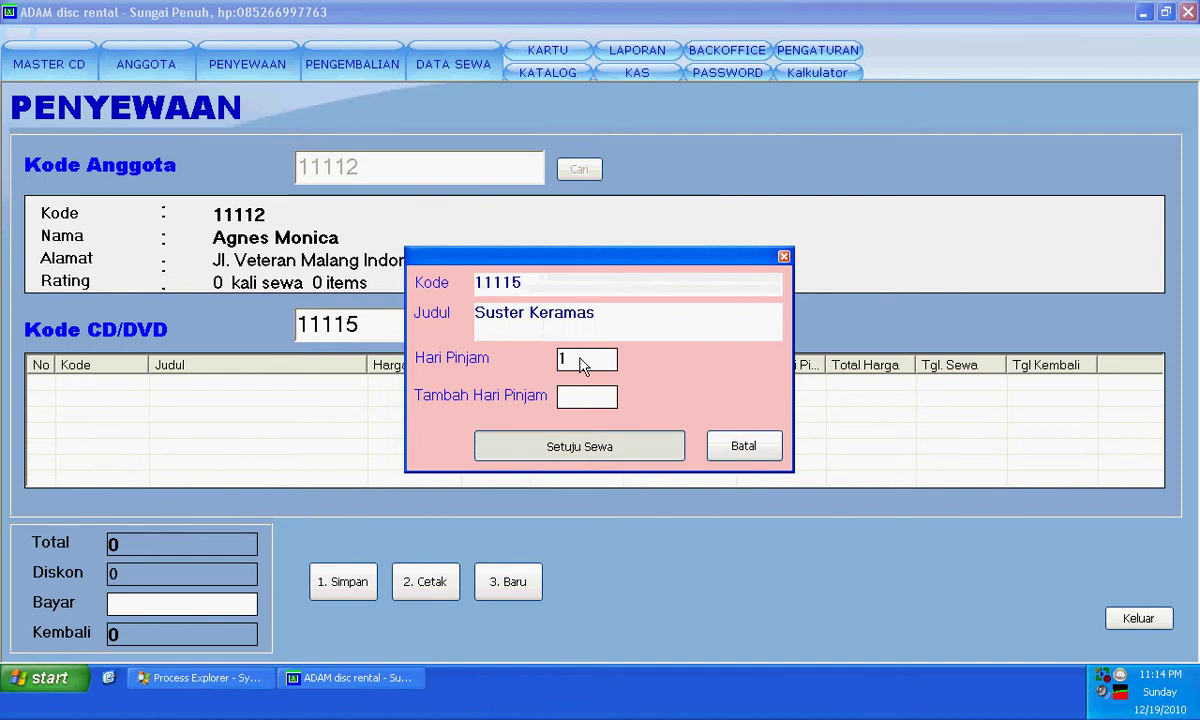
left_click(580, 330)
double_click(490, 230)
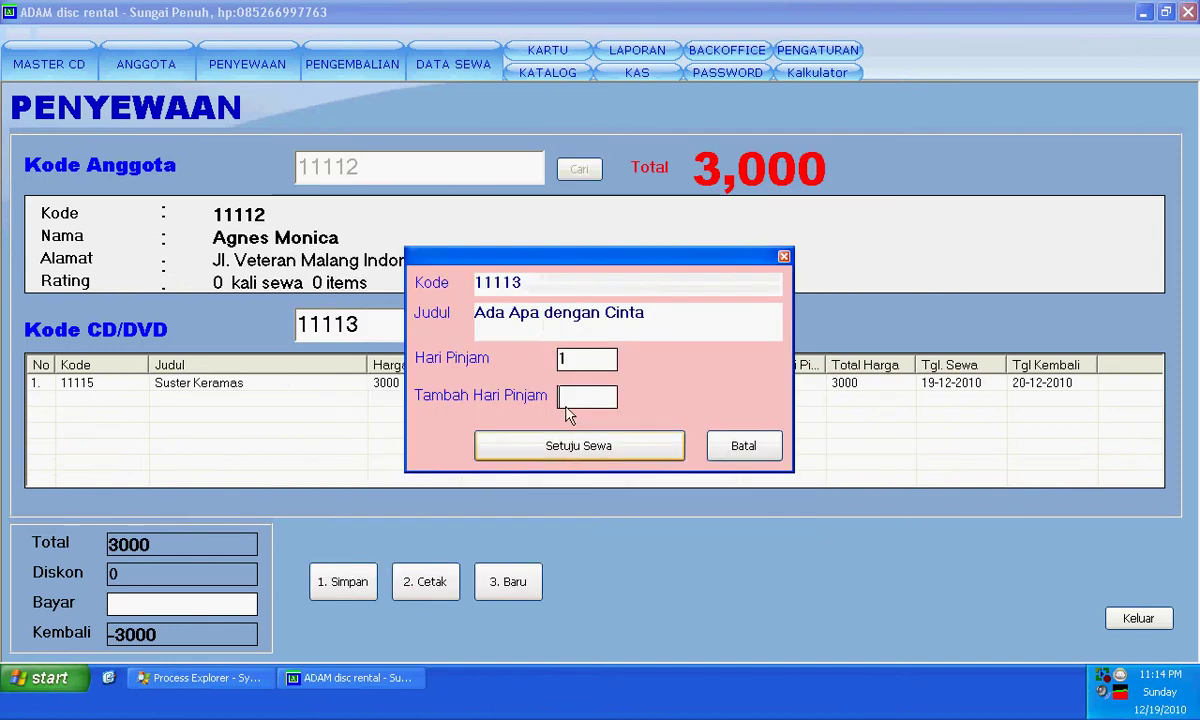
left_click(570, 446)
- Delete the Ada Apa dengan Cinta row, leaving a 3,000 total, and close the form
left_click(240, 400)
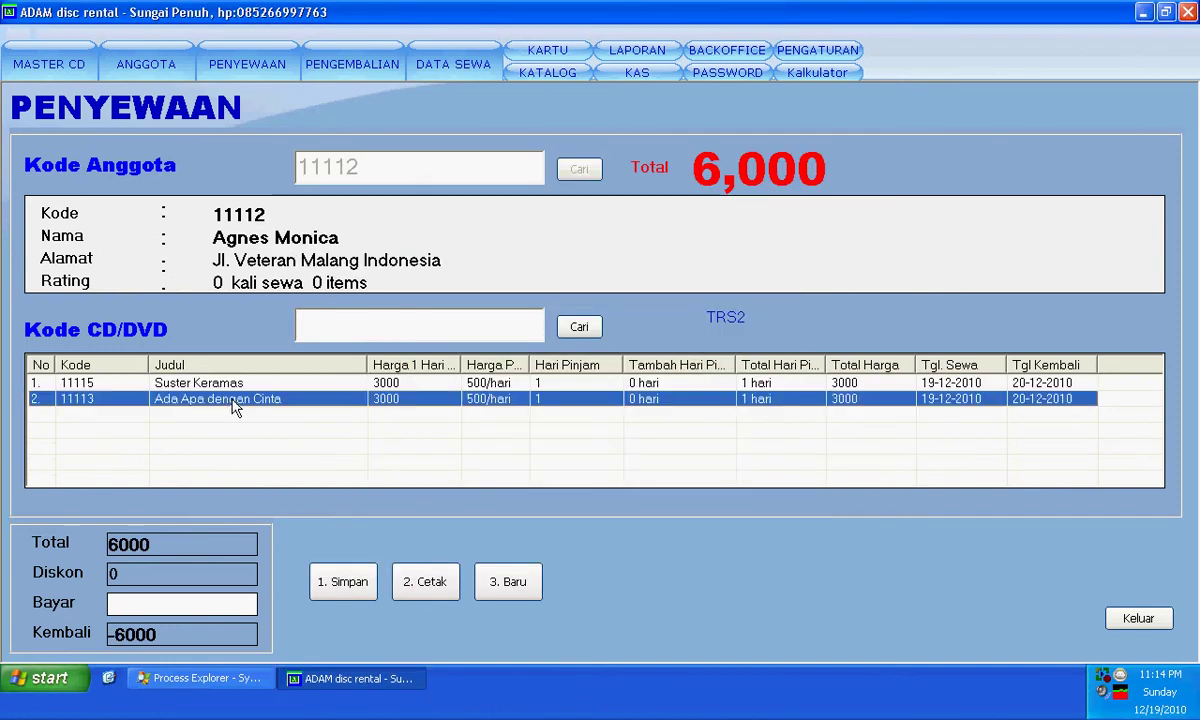
right_click(295, 406)
left_click(322, 407)
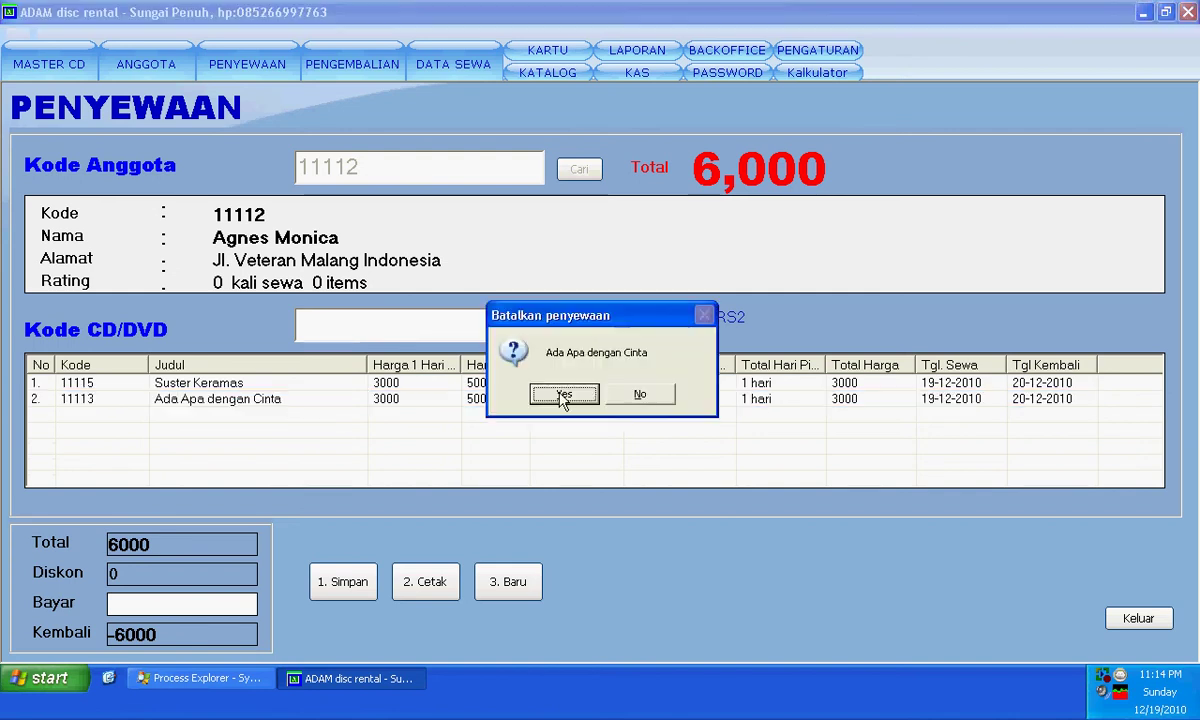
left_click(563, 471)
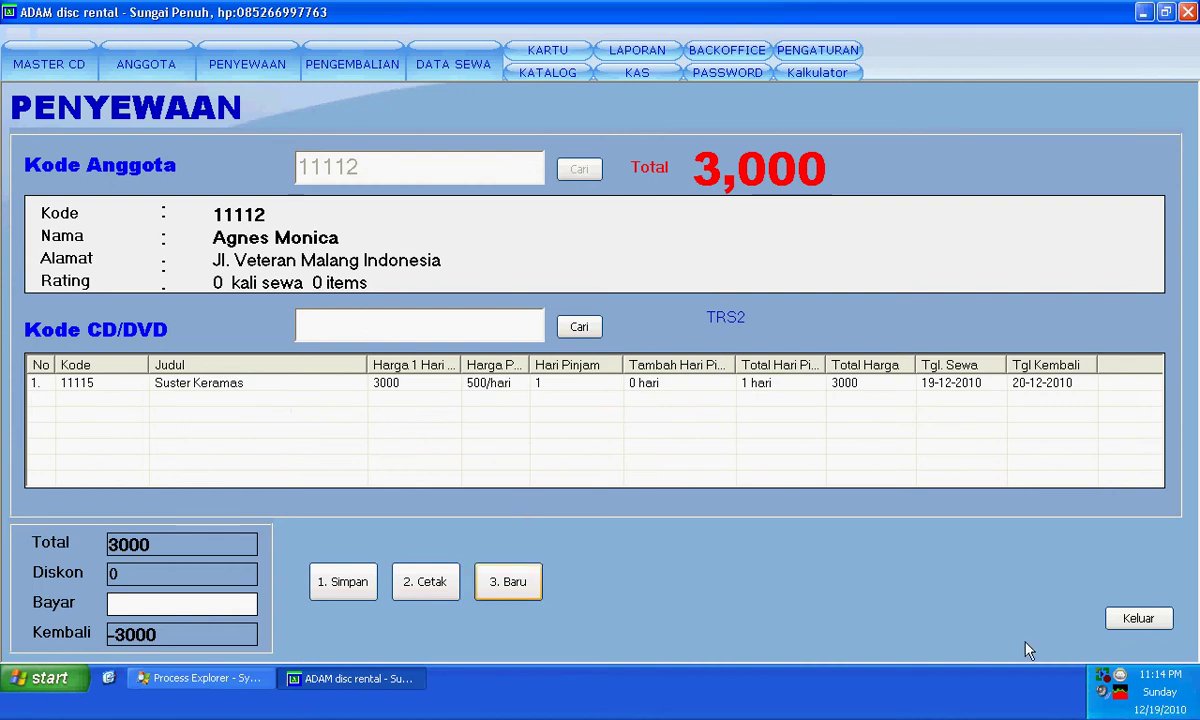
left_click(1137, 617)
- Start a return for member 11111 in the Pengembalian form
left_click(352, 64)
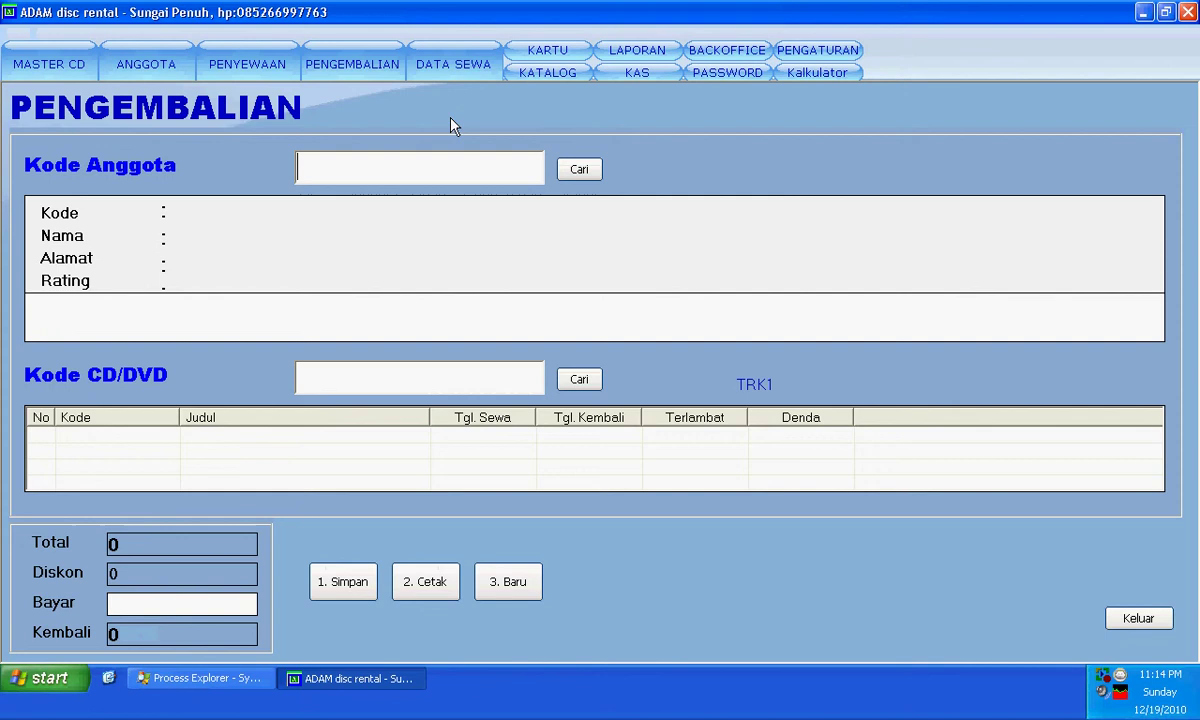
left_click(579, 170)
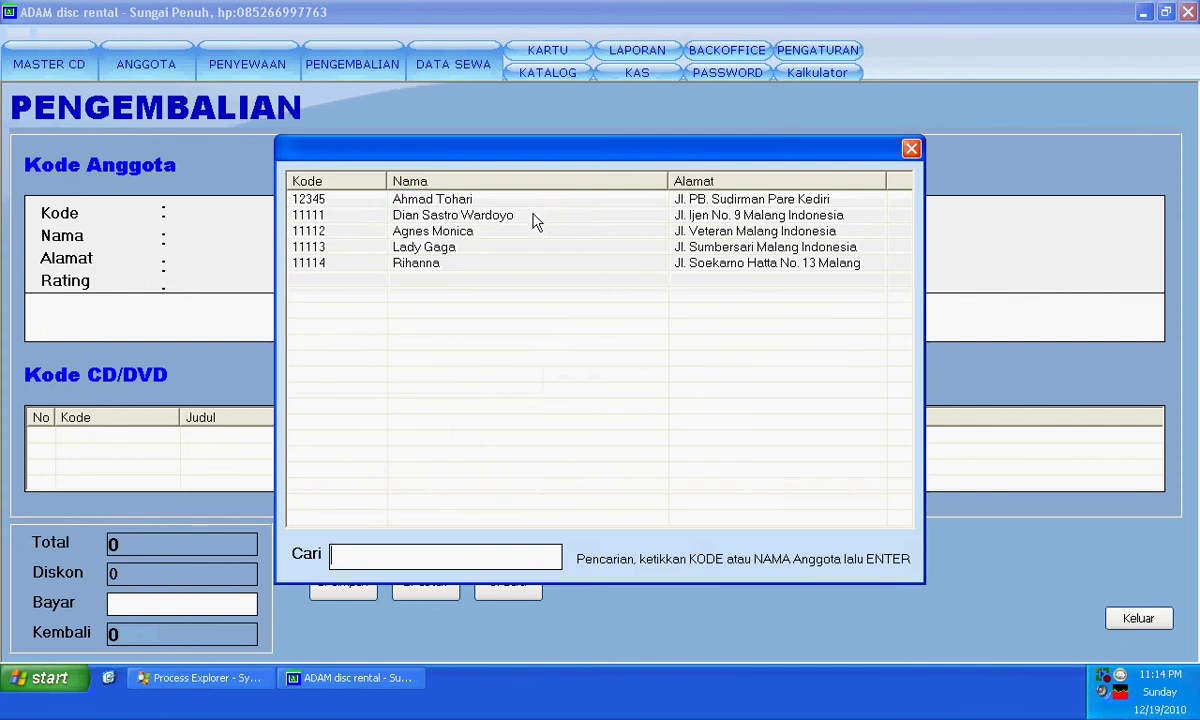
left_click(437, 218)
double_click(437, 218)
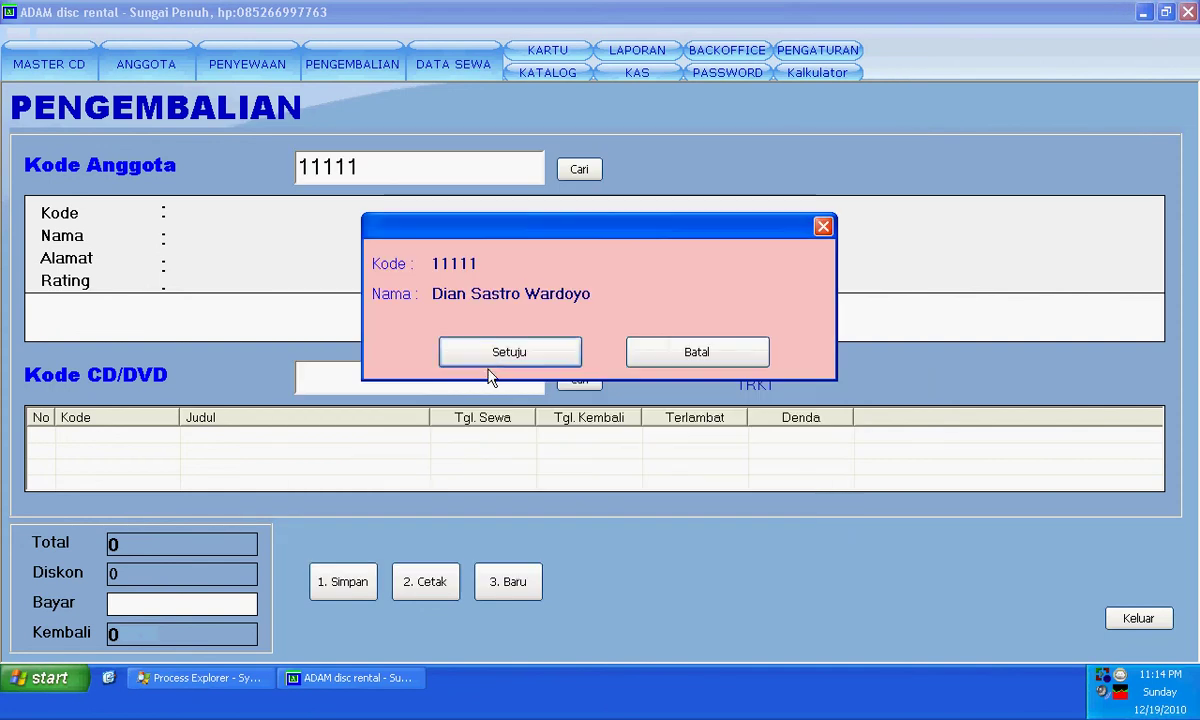
left_click(475, 353)
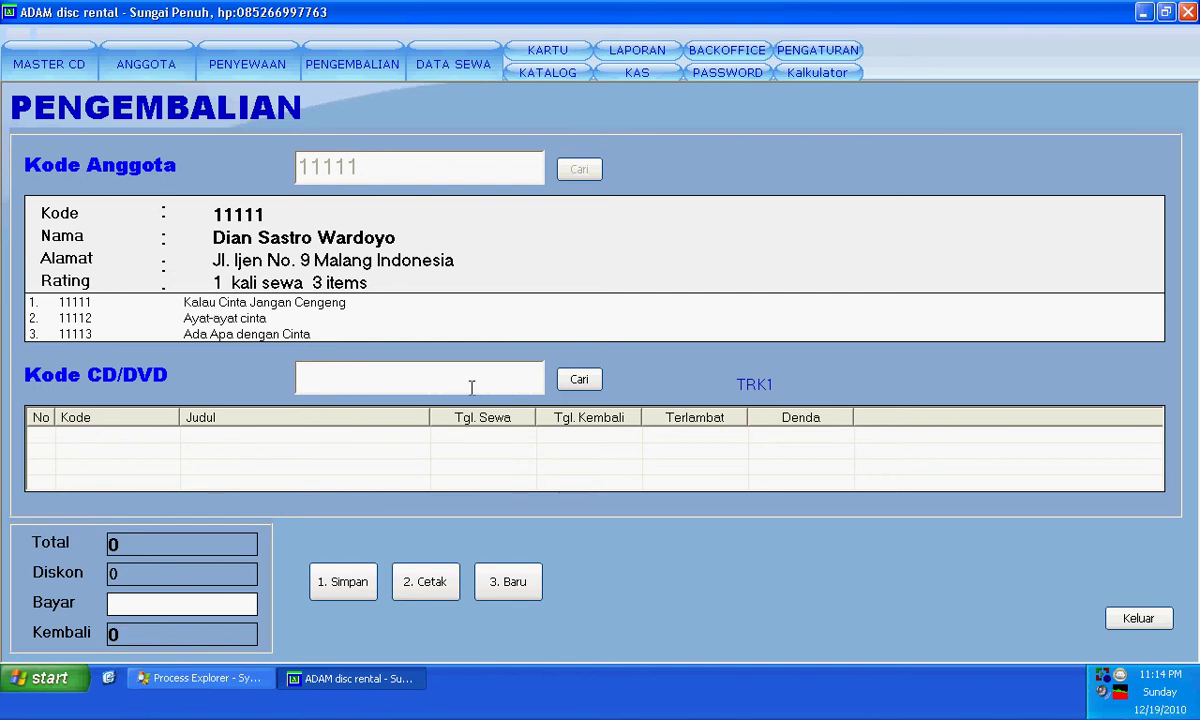
- Return Kalau Cinta Jangan Cengeng, Ayat-ayat cinta and Ada Apa dengan Cinta
double_click(290, 302)
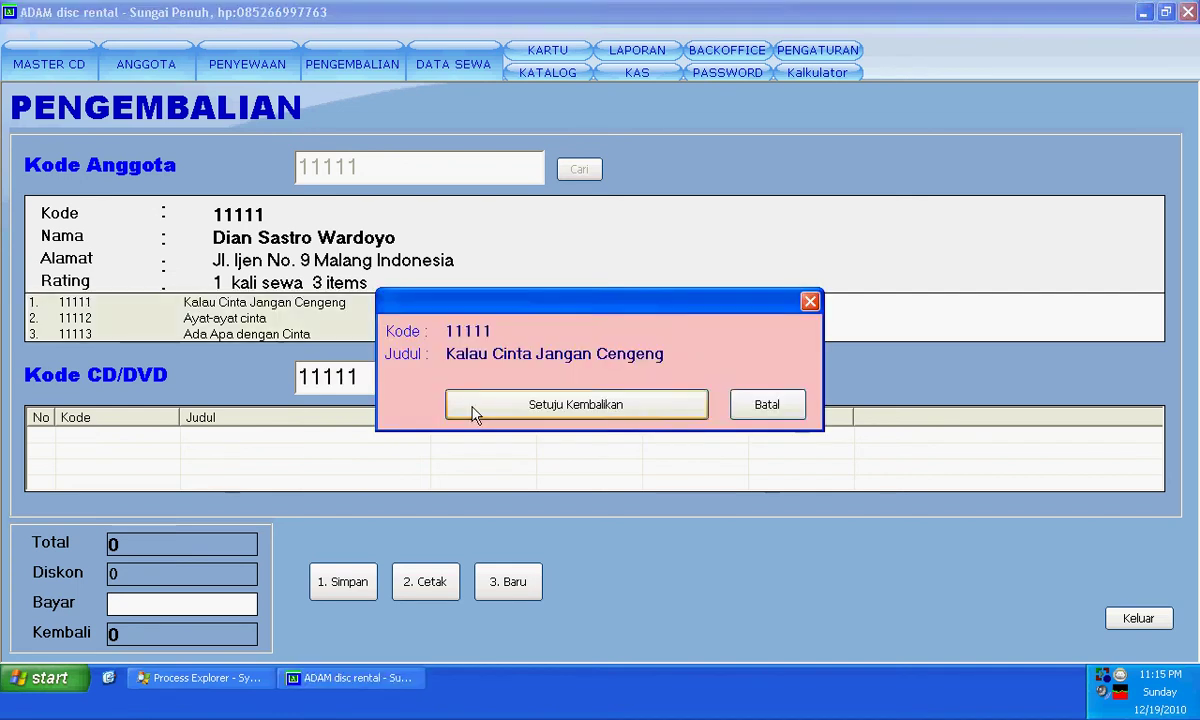
left_click(472, 405)
left_click(580, 383)
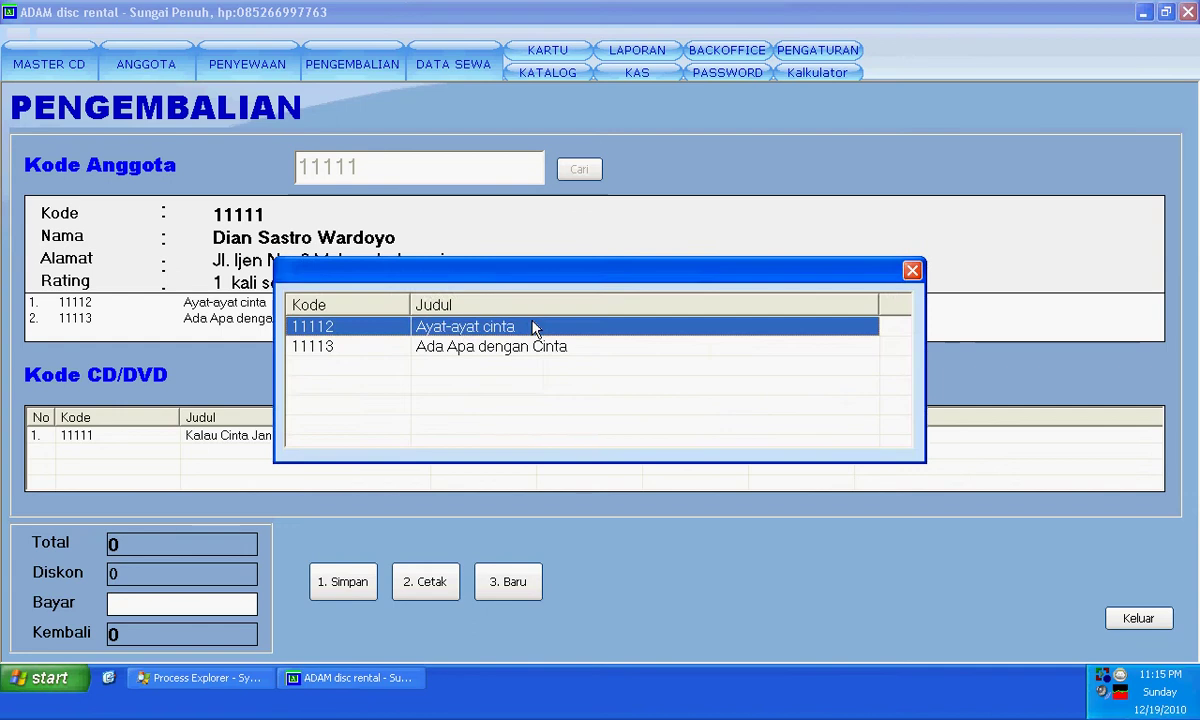
double_click(498, 299)
left_click(533, 486)
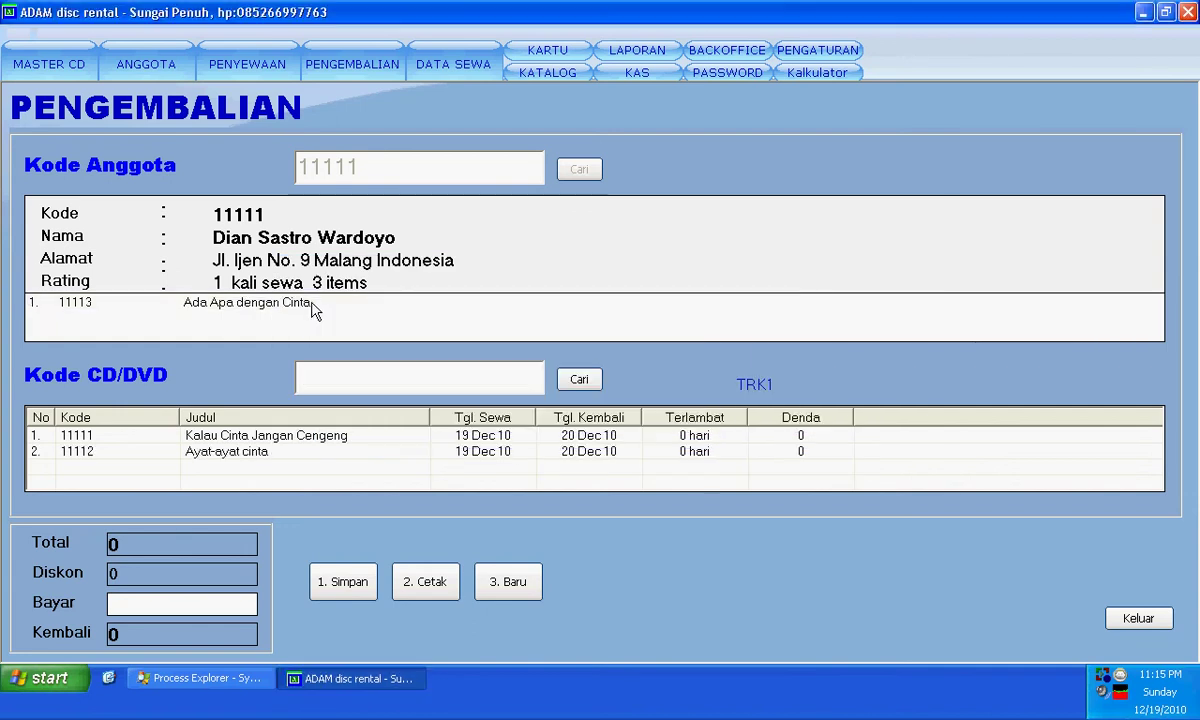
double_click(310, 303)
left_click(488, 410)
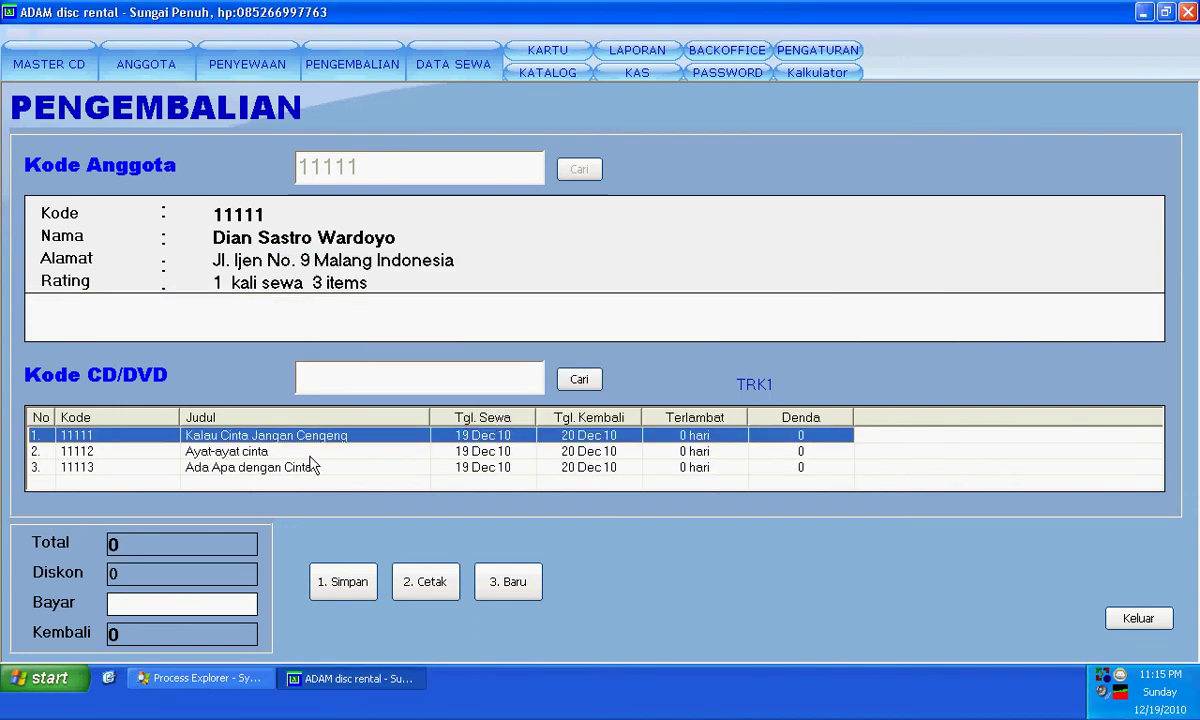
- Save the return, clear the form, and exit PENGEMBALIAN to the main screen
left_click(340, 586)
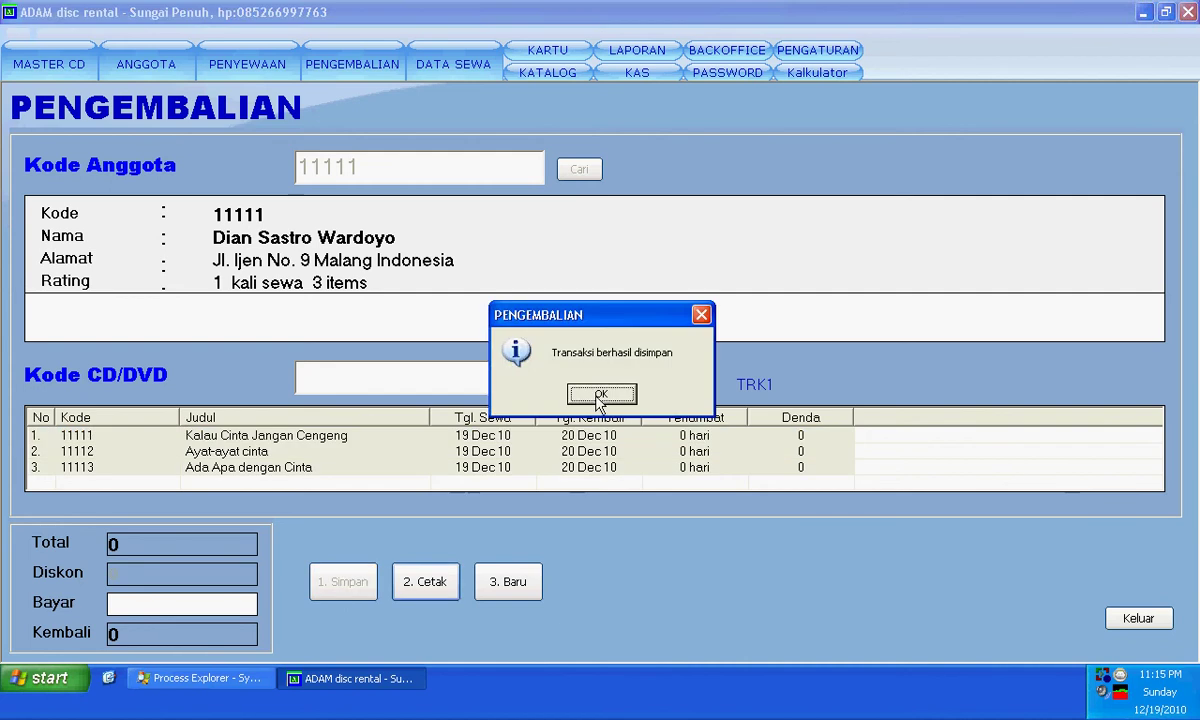
left_click(601, 394)
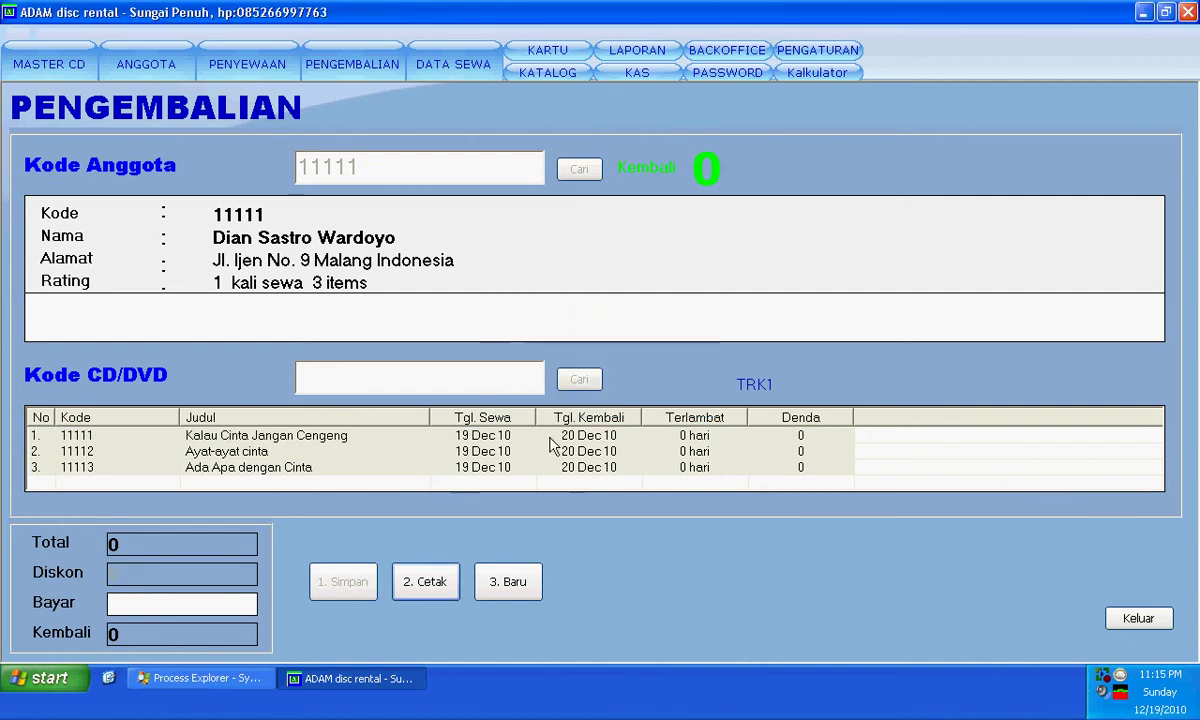
left_click(508, 581)
left_click(1122, 618)
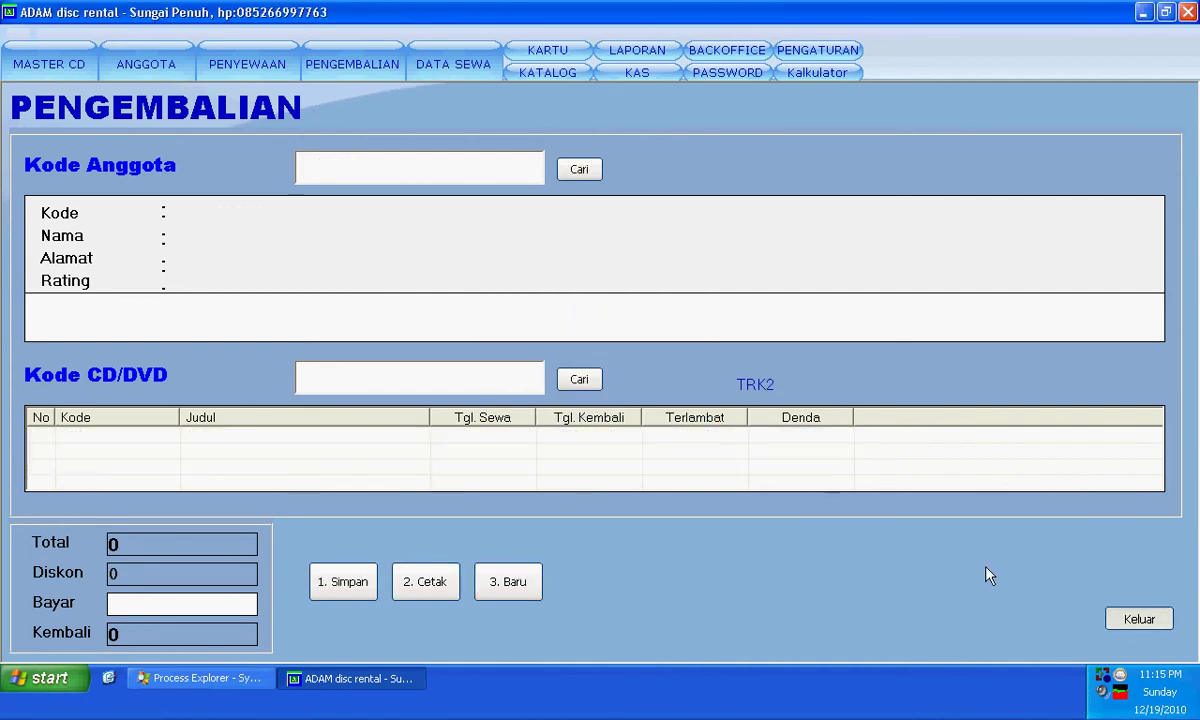
- Check the rental income report's 9,000 total for 19 December 2010, then go back to reports
left_click(636, 47)
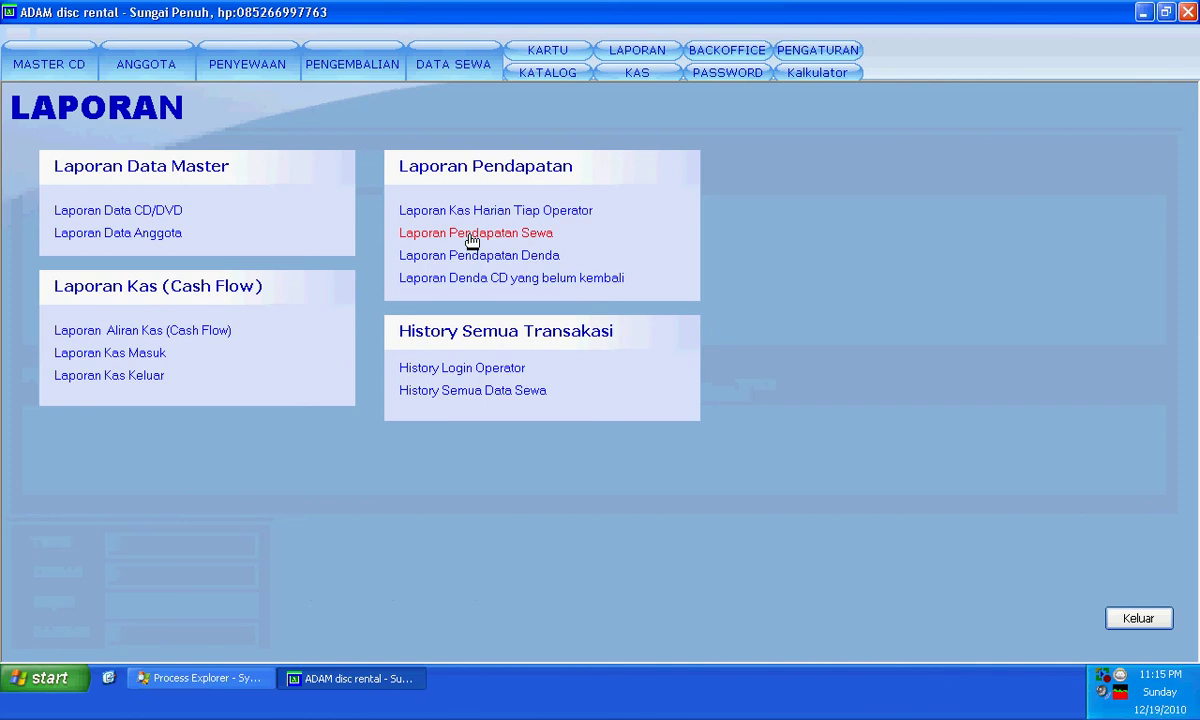
left_click(472, 233)
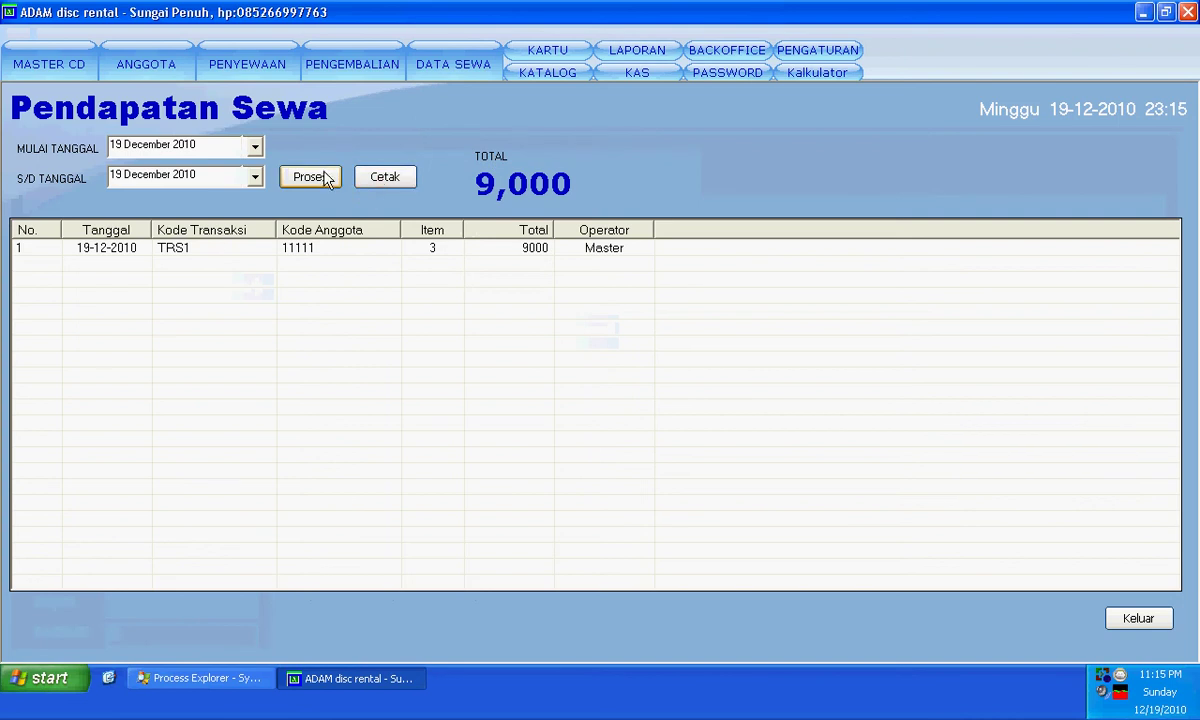
left_click(634, 53)
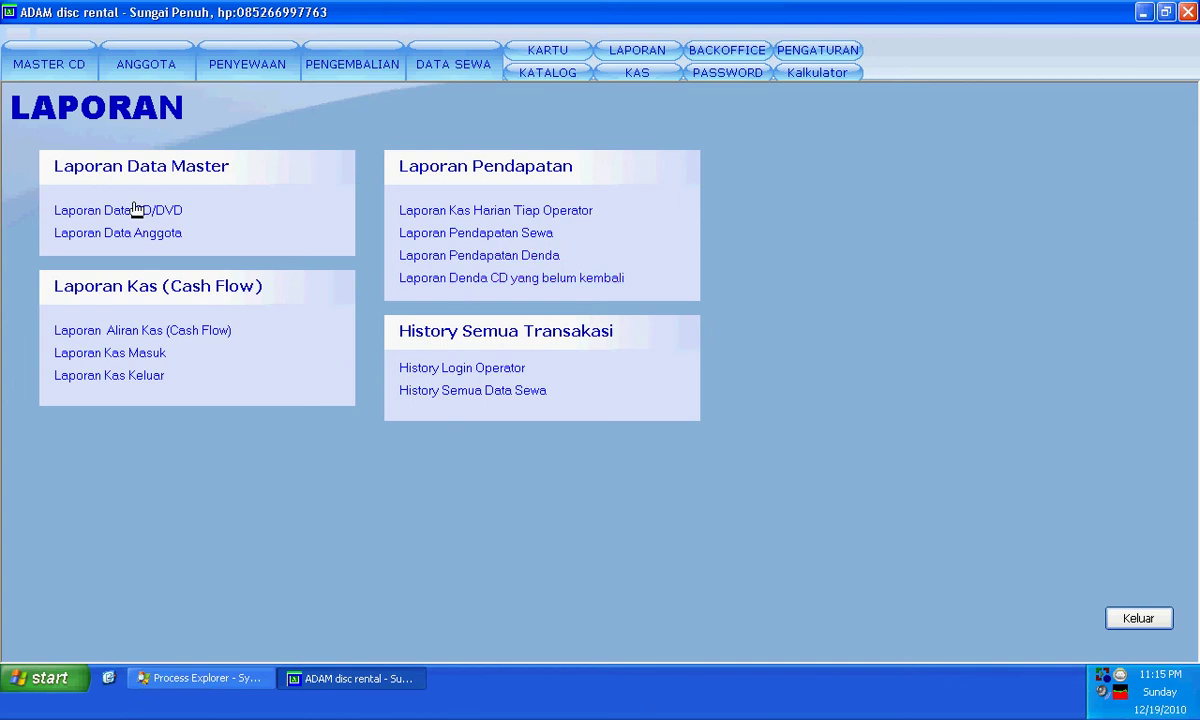
- Copy a member's code from the ANGGOTA member edit dialog
left_click(566, 50)
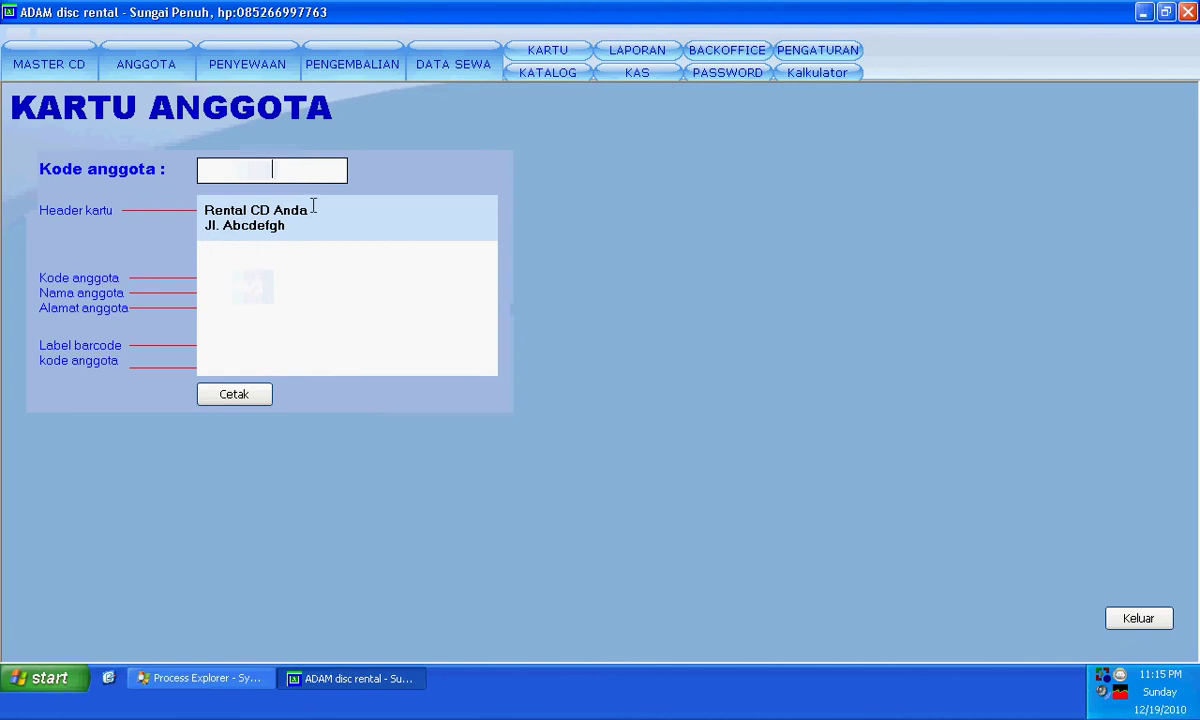
left_click(282, 210)
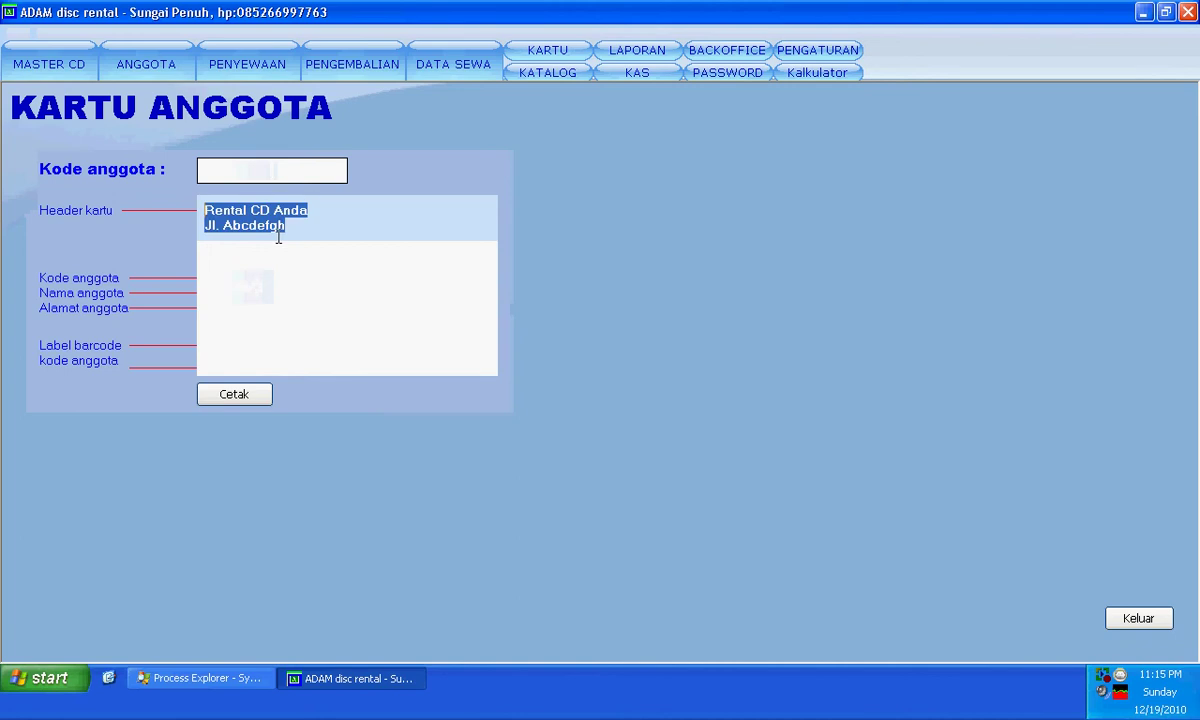
left_click(254, 176)
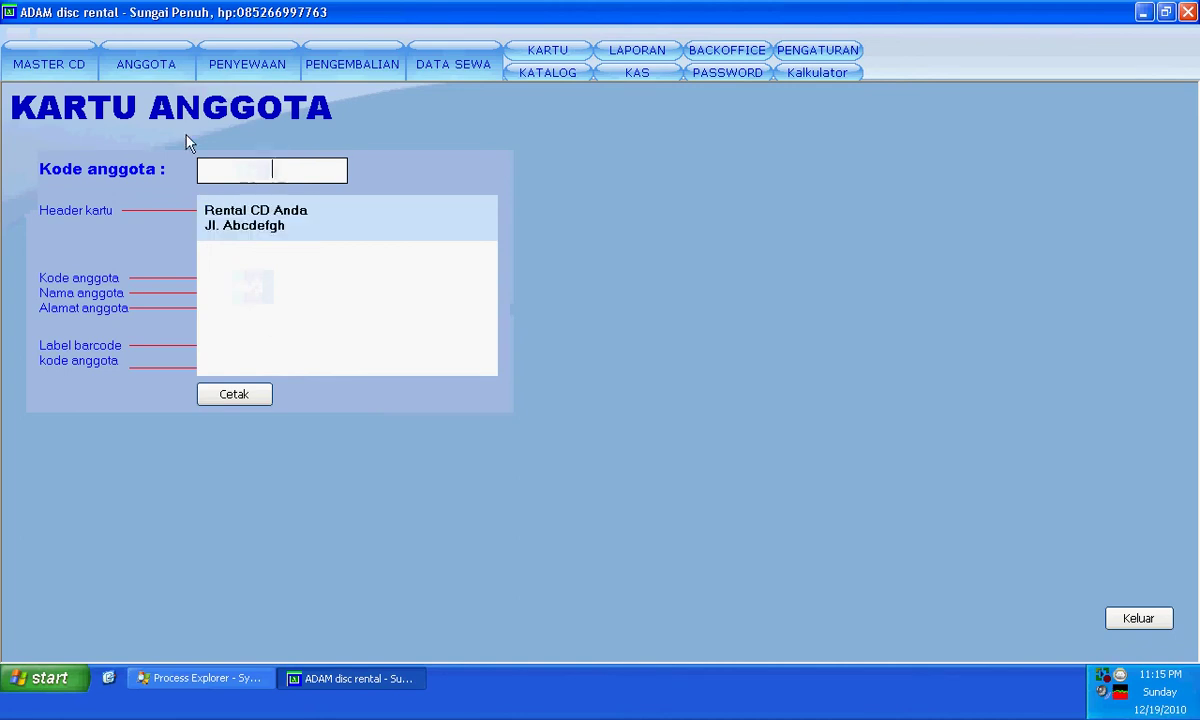
left_click(145, 64)
double_click(230, 173)
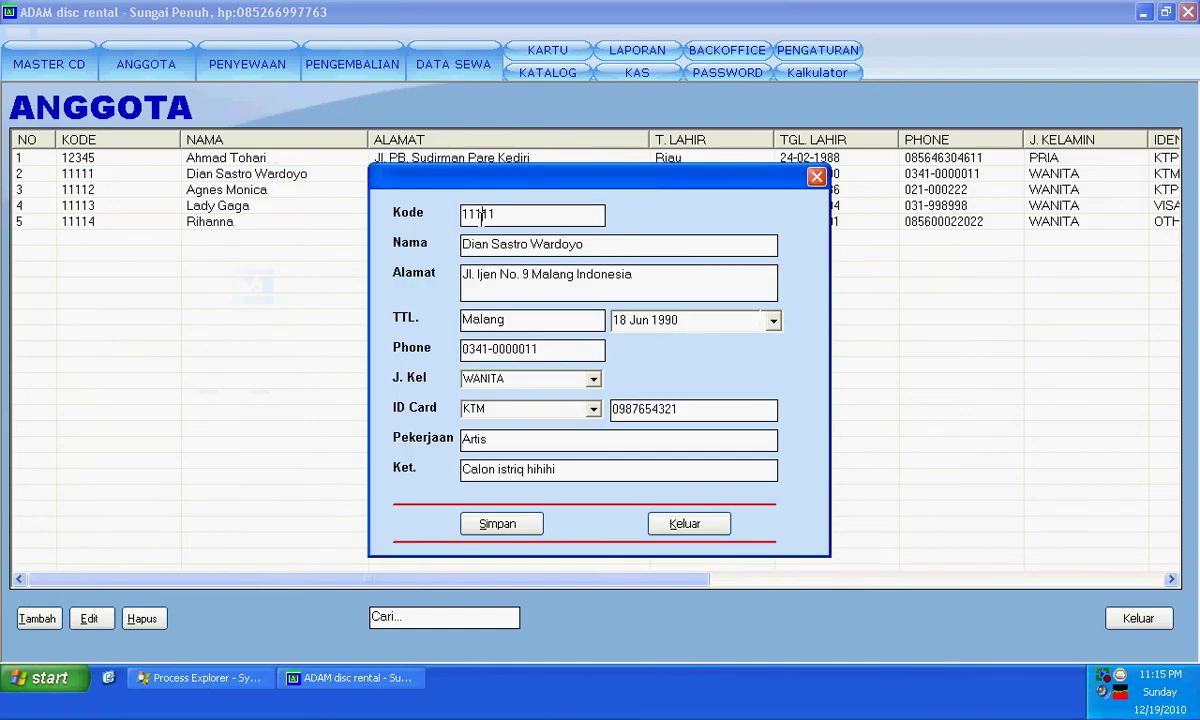
double_click(480, 220)
right_click(480, 220)
left_click(478, 268)
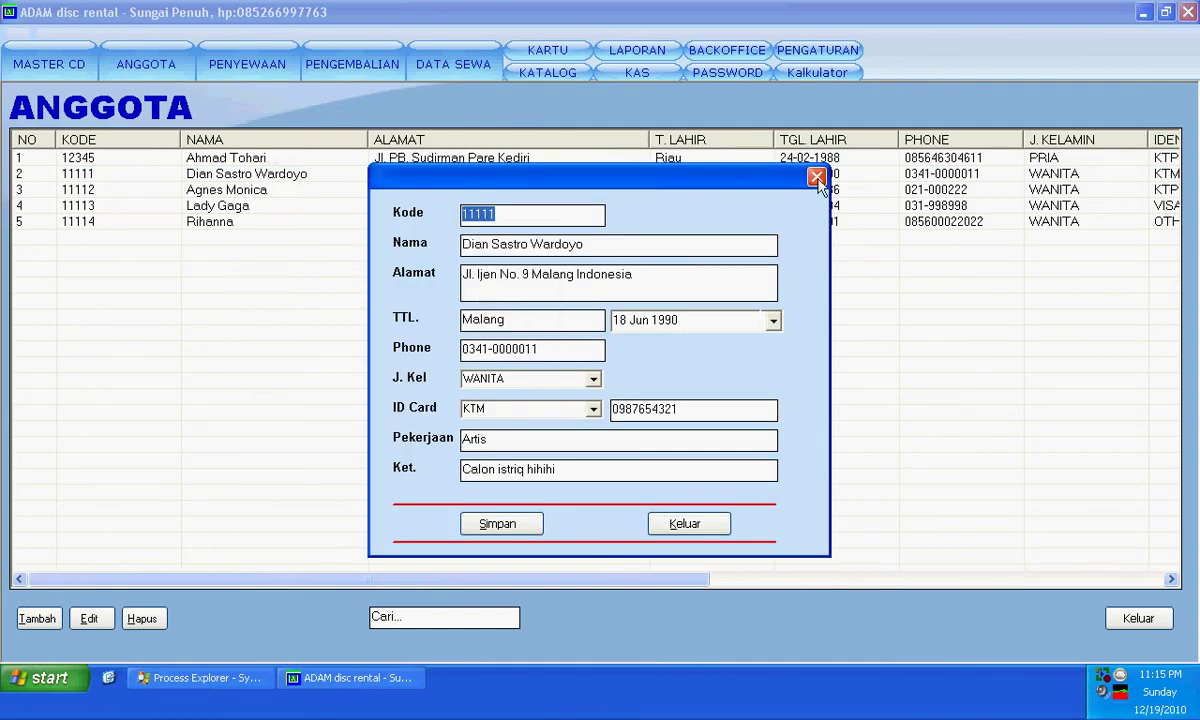
left_click(817, 176)
- Paste the member code into the card's Kode anggota field to build the member card
left_click(546, 50)
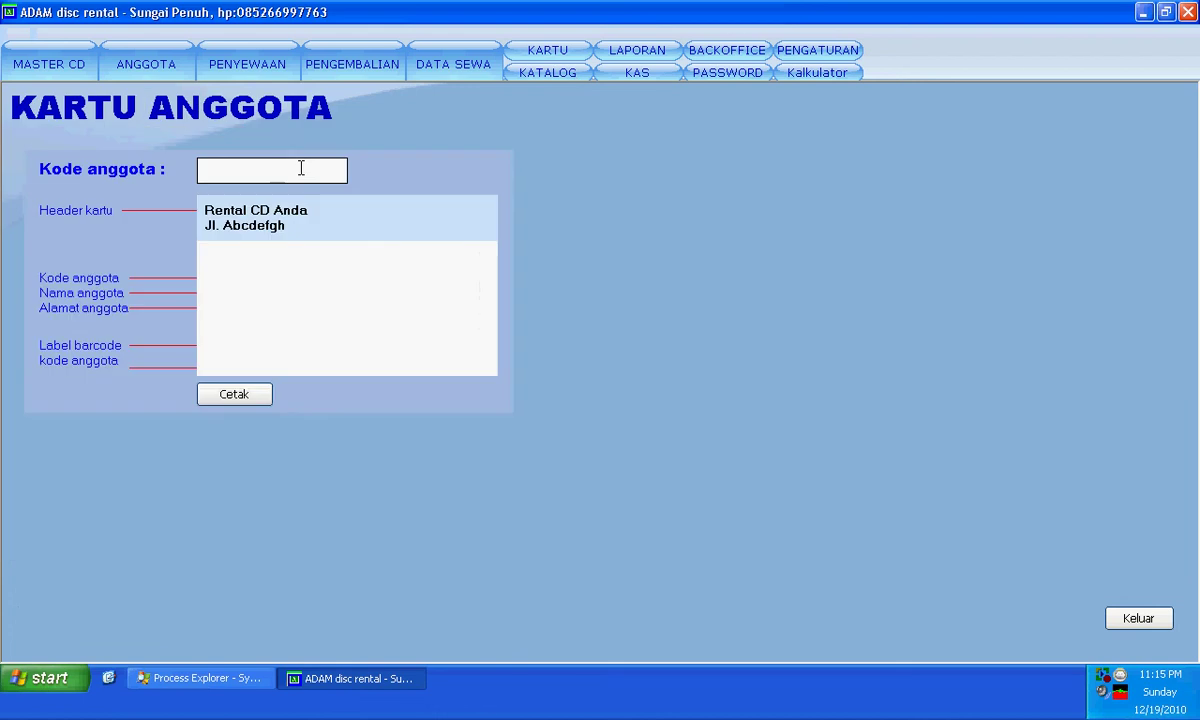
right_click(302, 170)
left_click(338, 234)
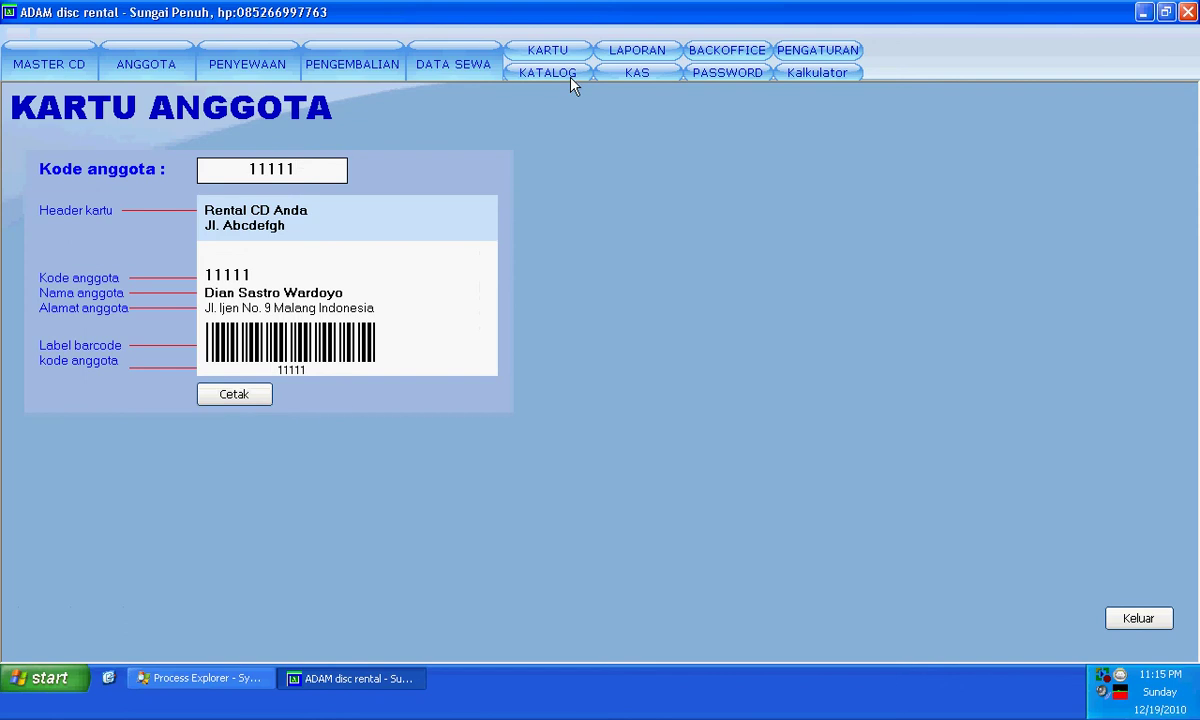
left_click(637, 50)
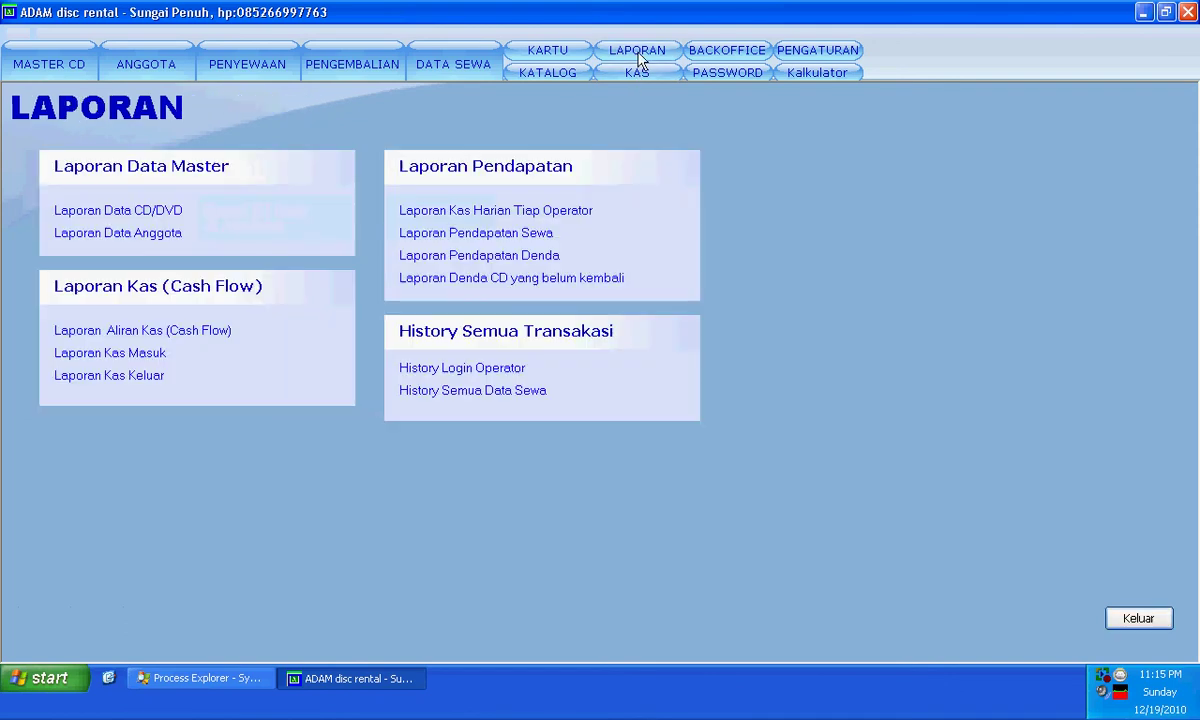
left_click(728, 52)
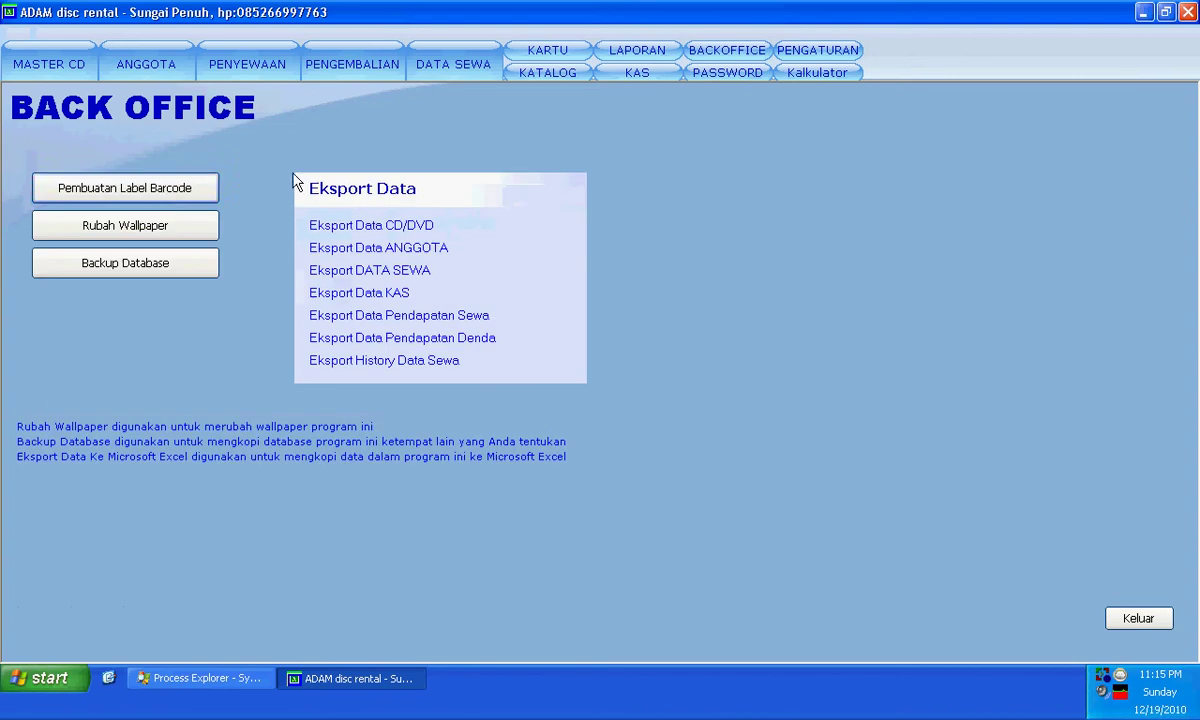
left_click(158, 181)
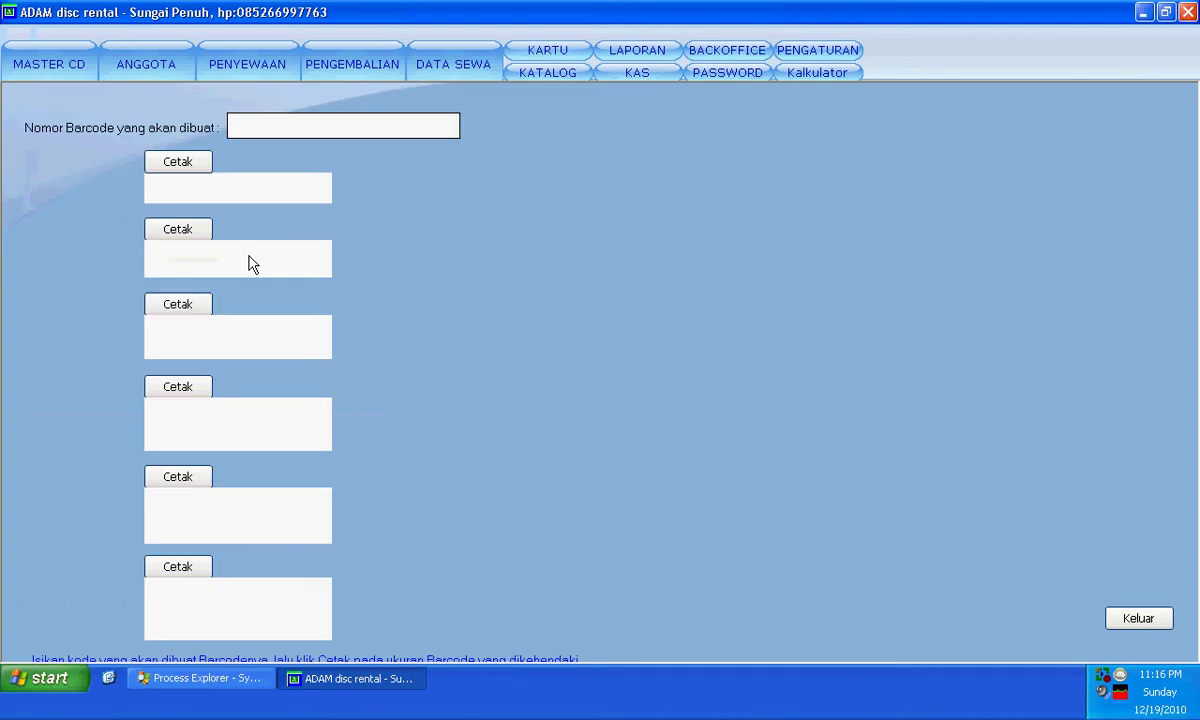
type("8878")
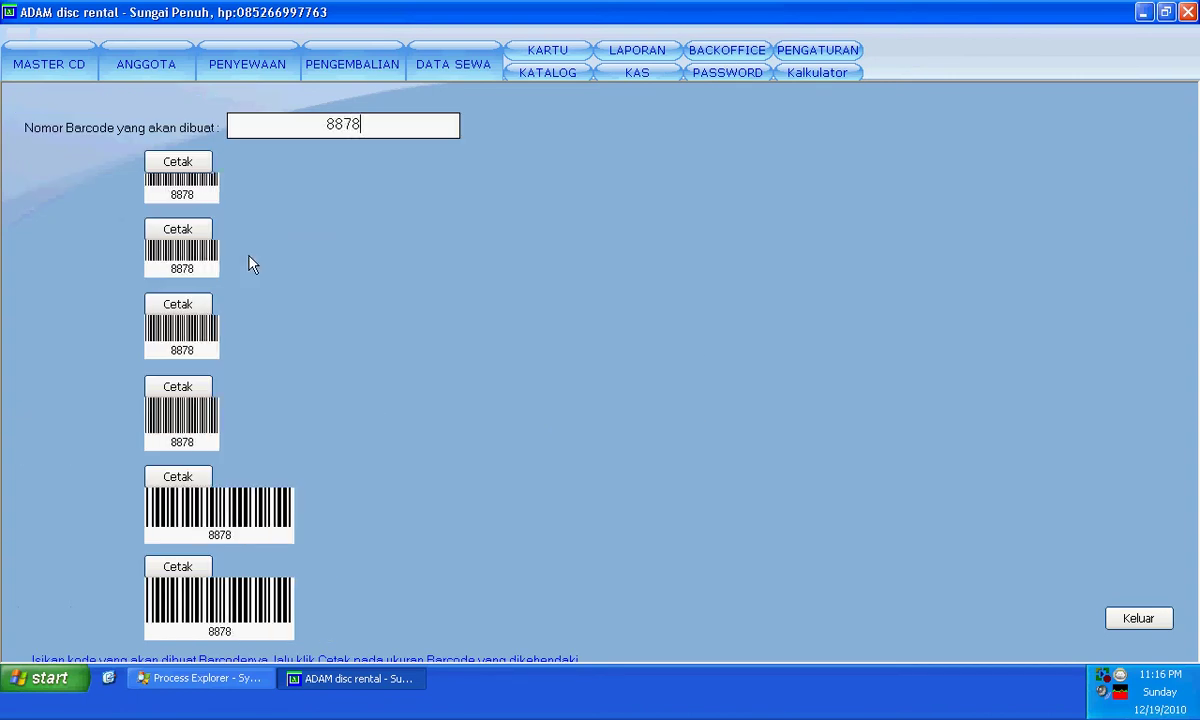
type("878899")
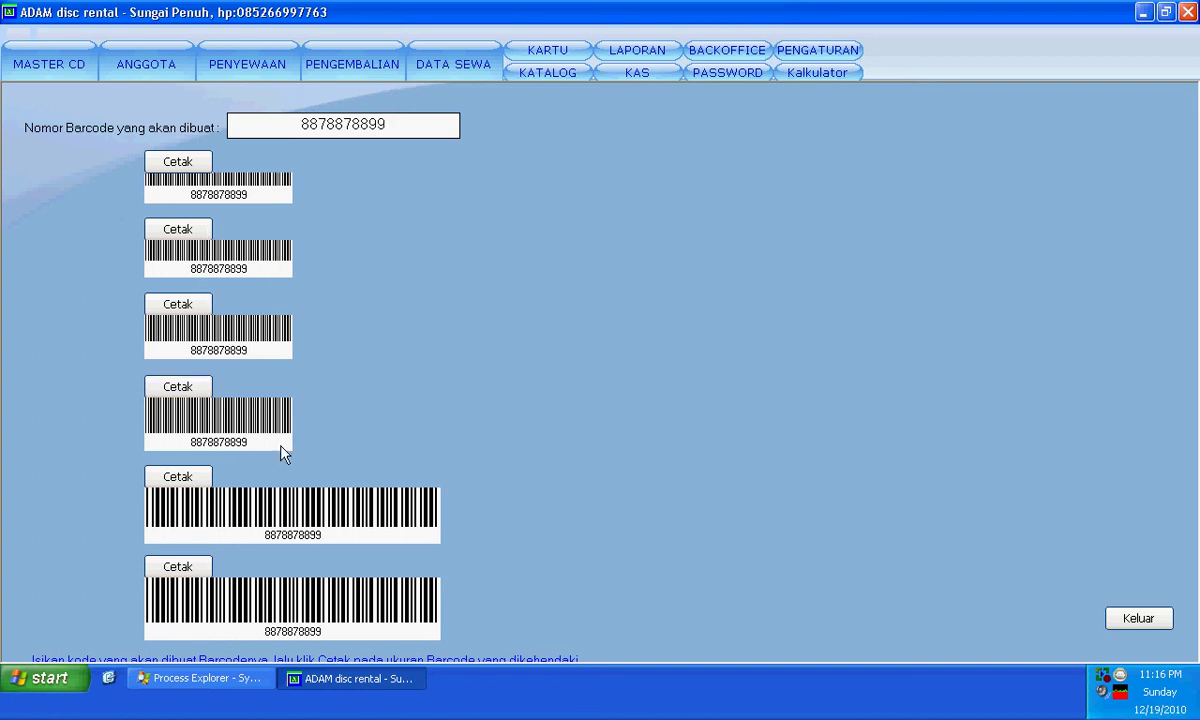
left_click(707, 72)
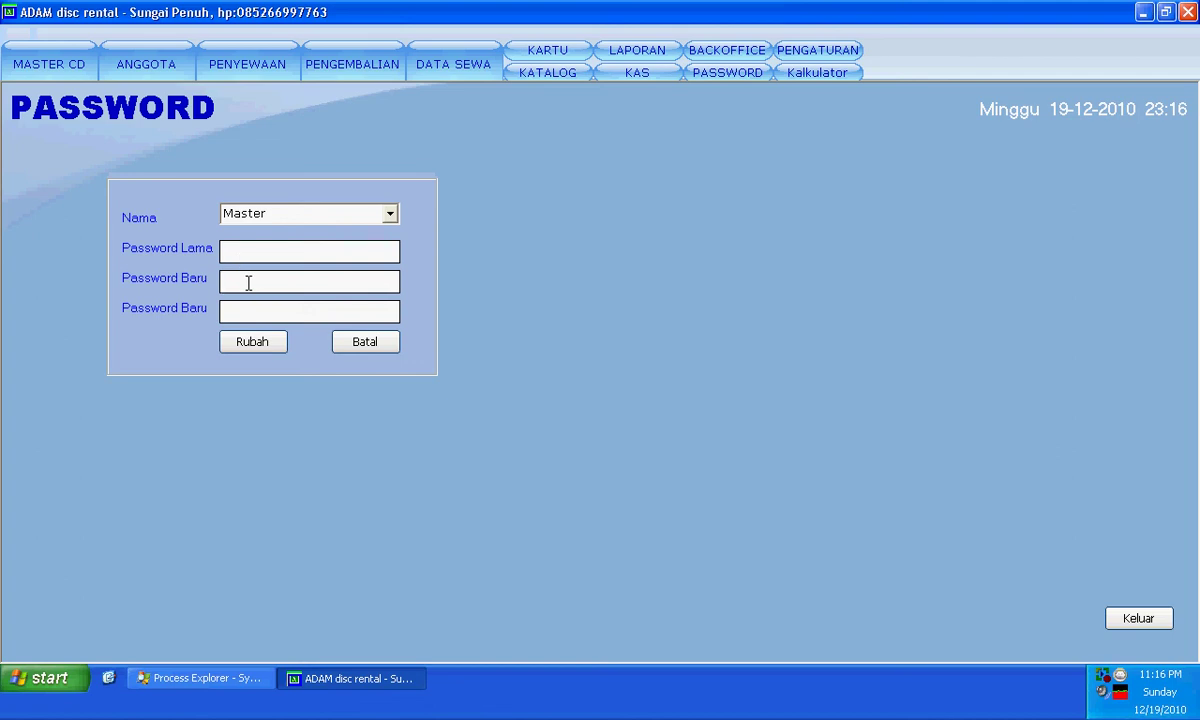
- Enter the new Master password twice and apply it with Rubah
left_click(248, 283)
type("**")
left_click(244, 311)
left_click(240, 311)
type("**")
left_click(250, 345)
left_click(606, 395)
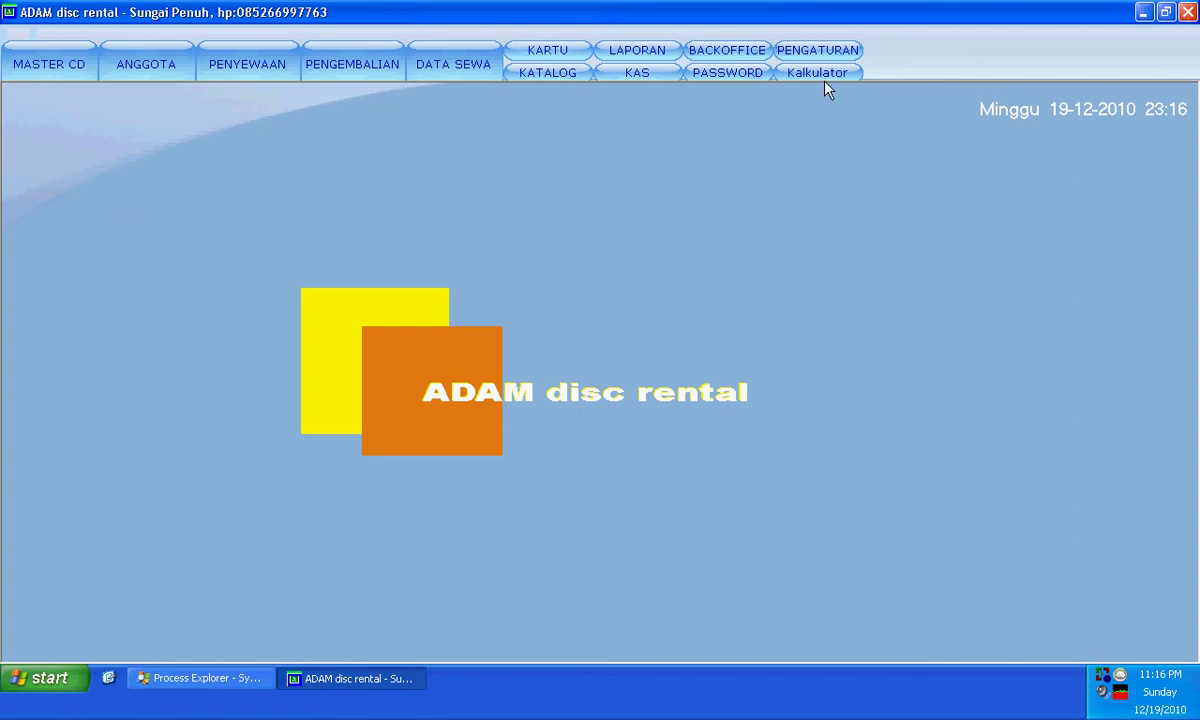
left_click(818, 52)
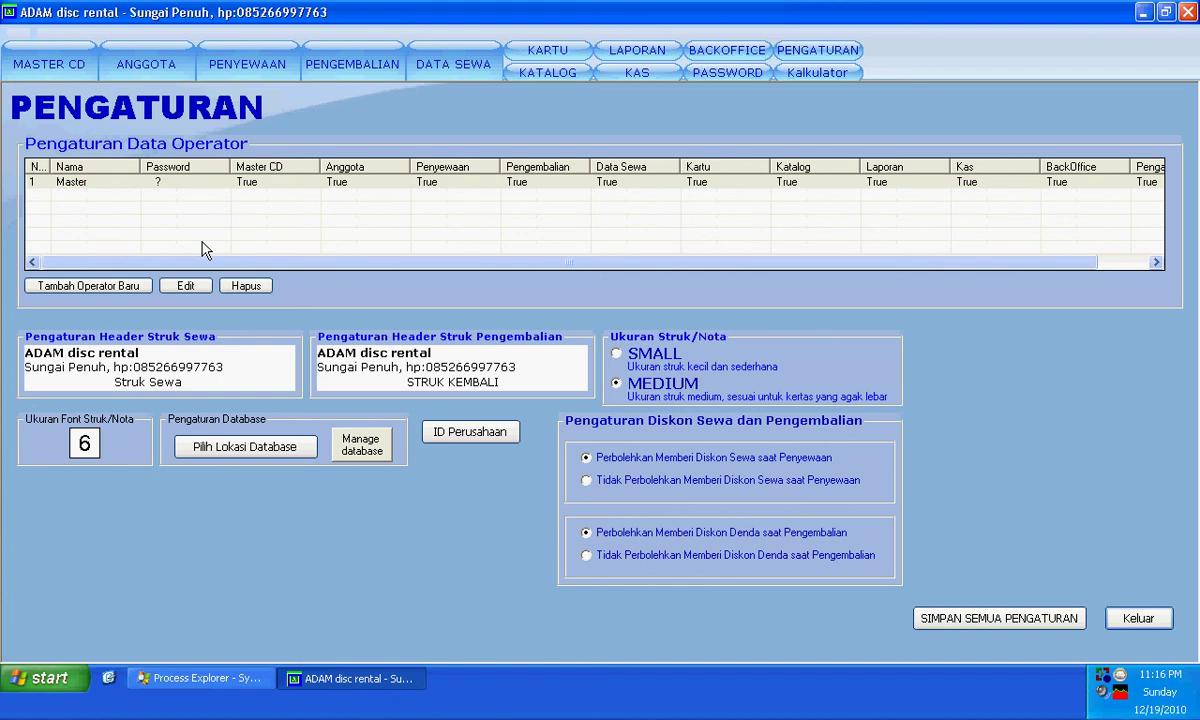
- Add a new operator with rental, returns, member (with add) and rental data access, and save
left_click(100, 285)
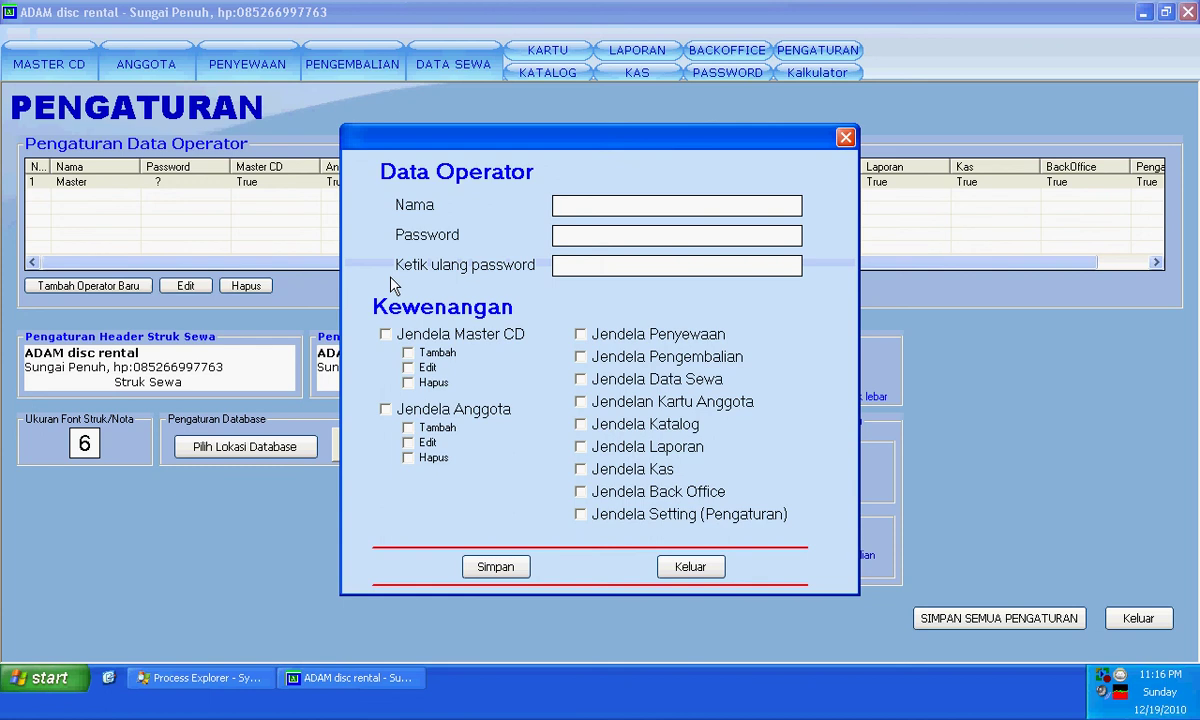
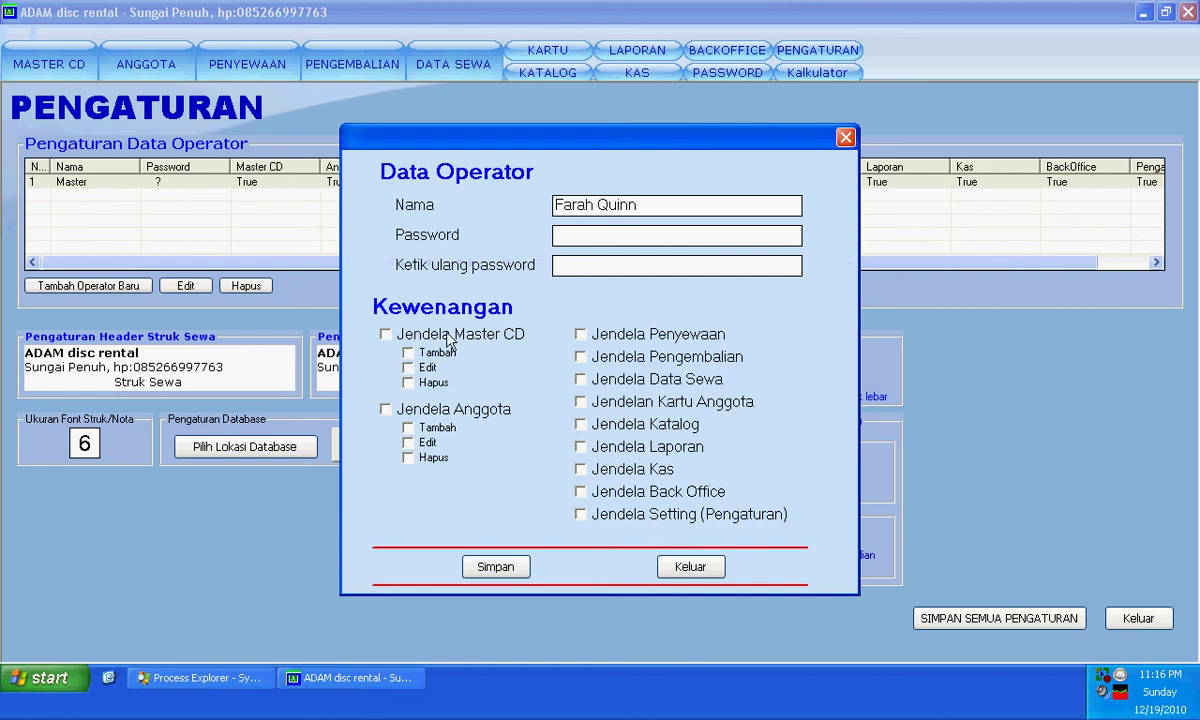
left_click(581, 334)
left_click(580, 357)
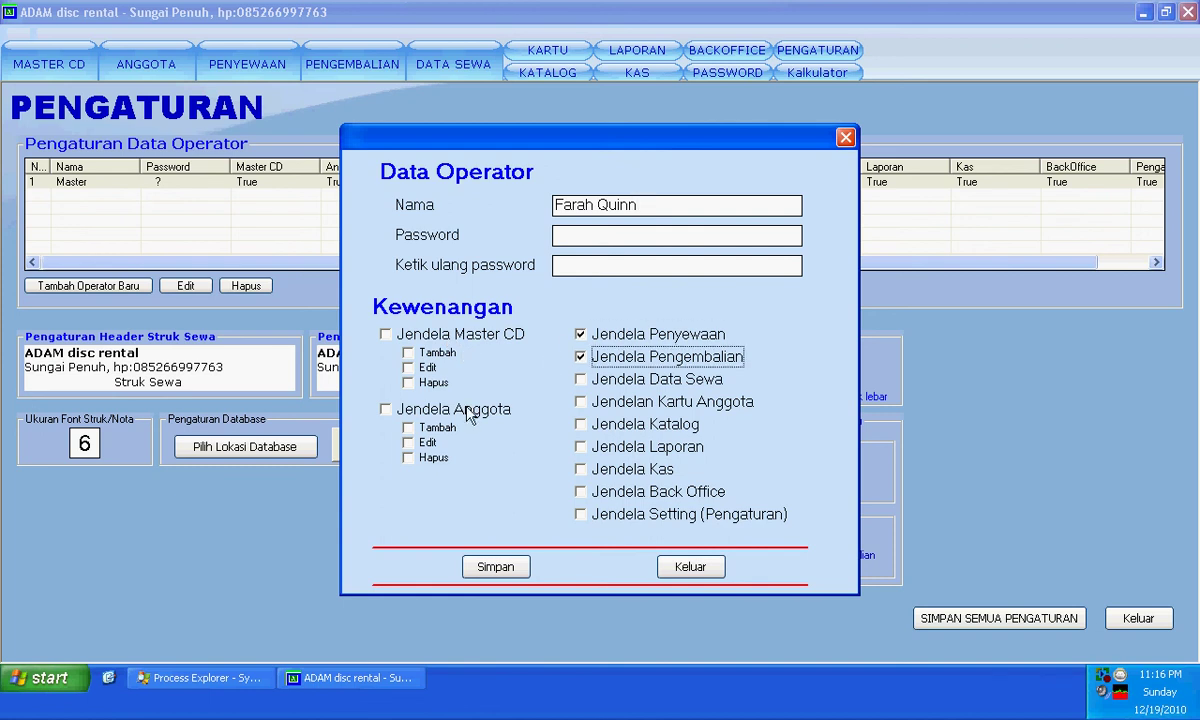
left_click(386, 410)
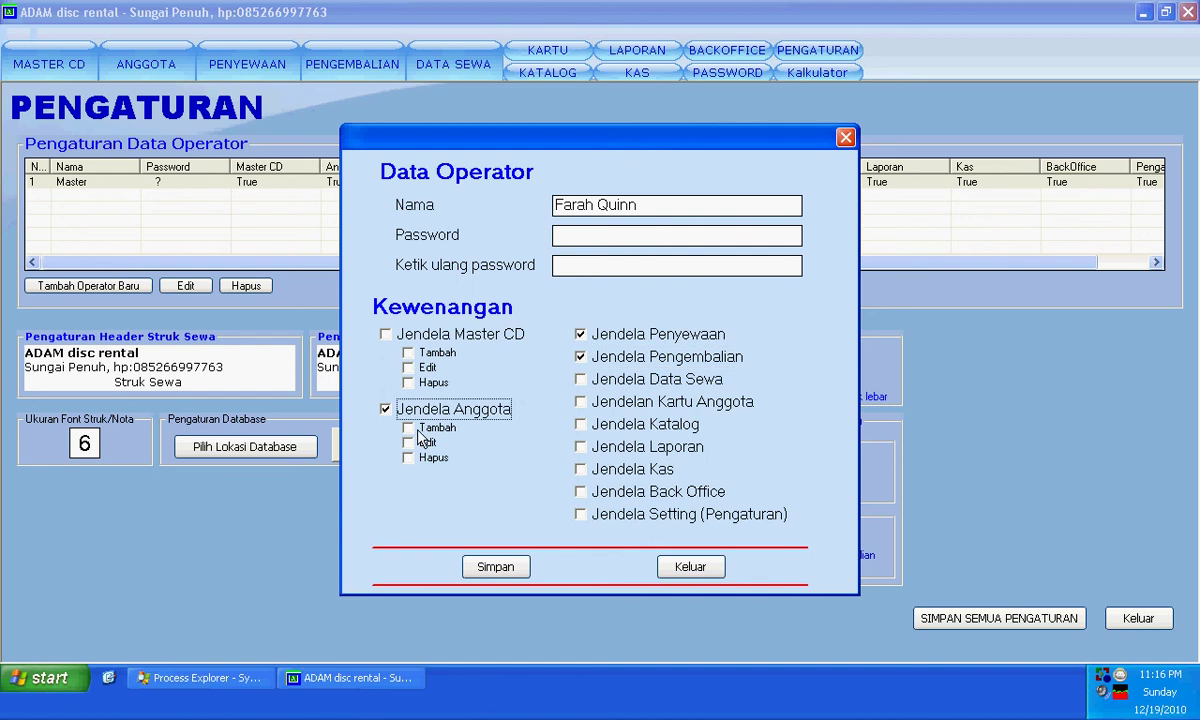
left_click(409, 428)
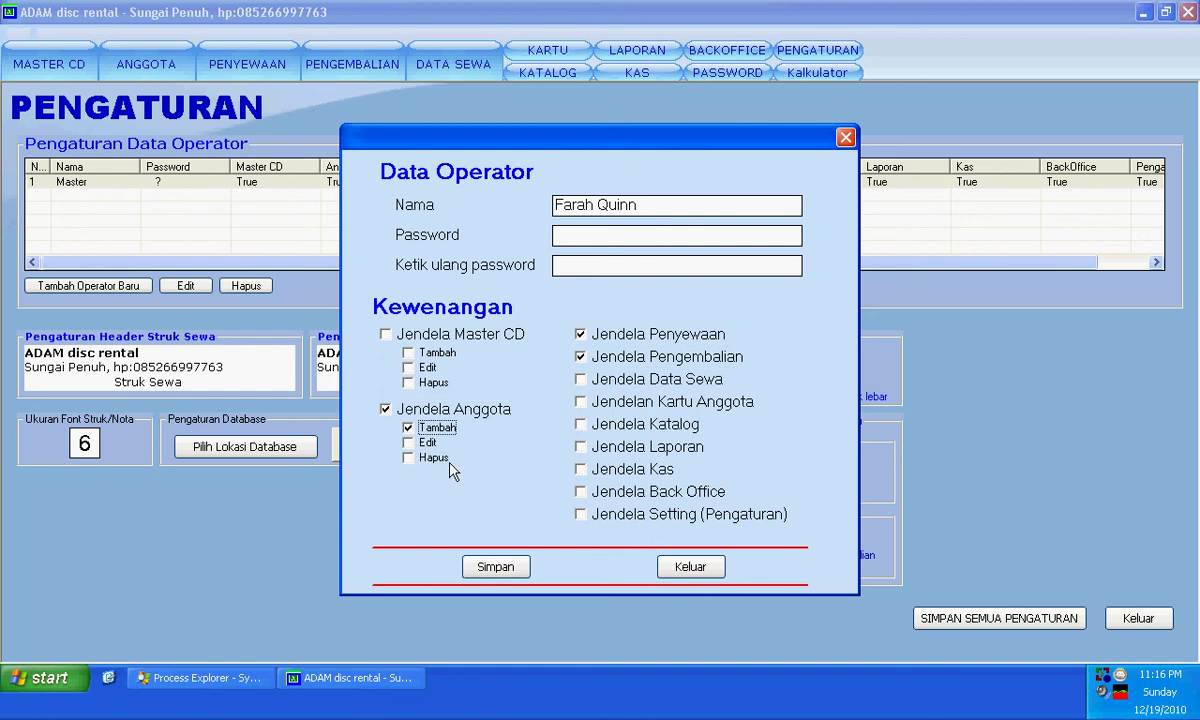
left_click(581, 379)
left_click(496, 567)
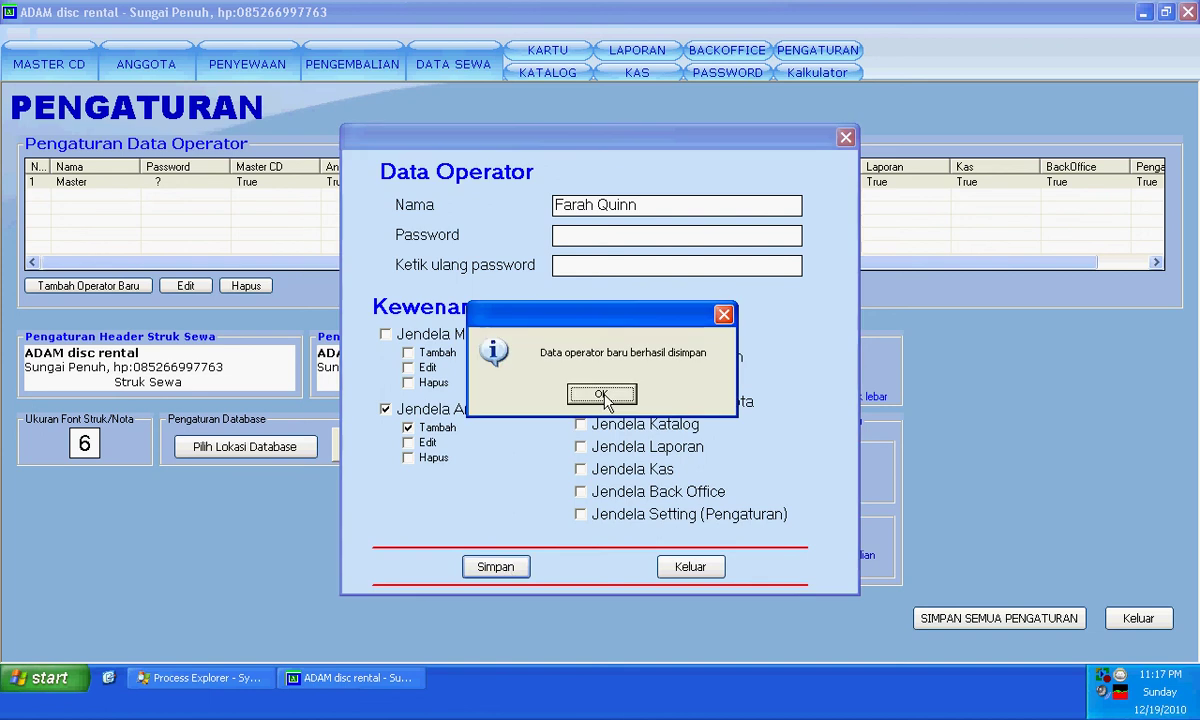
left_click(606, 395)
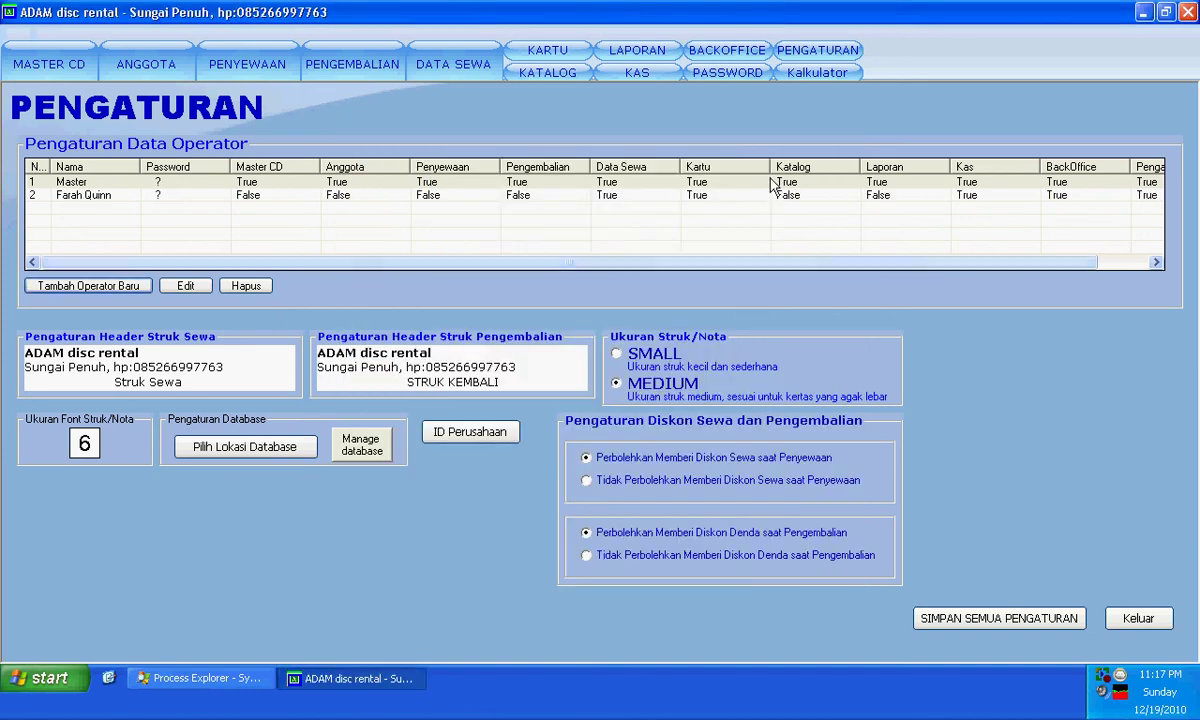
- Restart the program and log in as the second operator after a failed Master attempt
left_click(1190, 12)
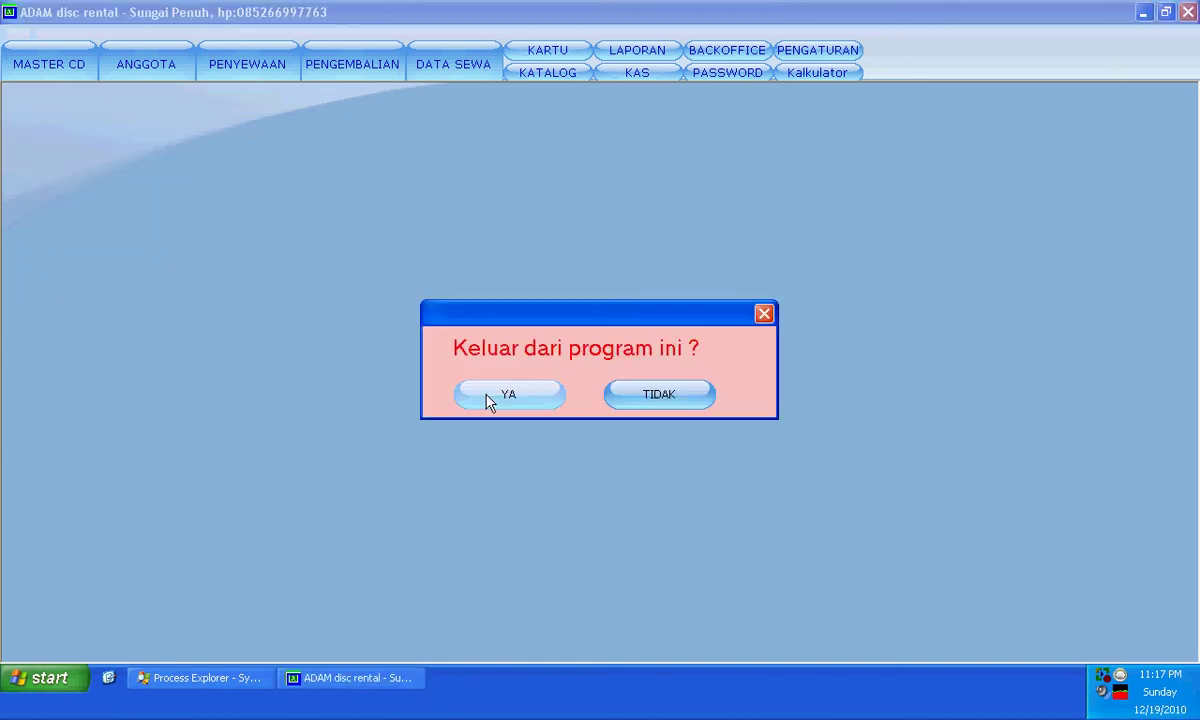
left_click(490, 398)
double_click(183, 137)
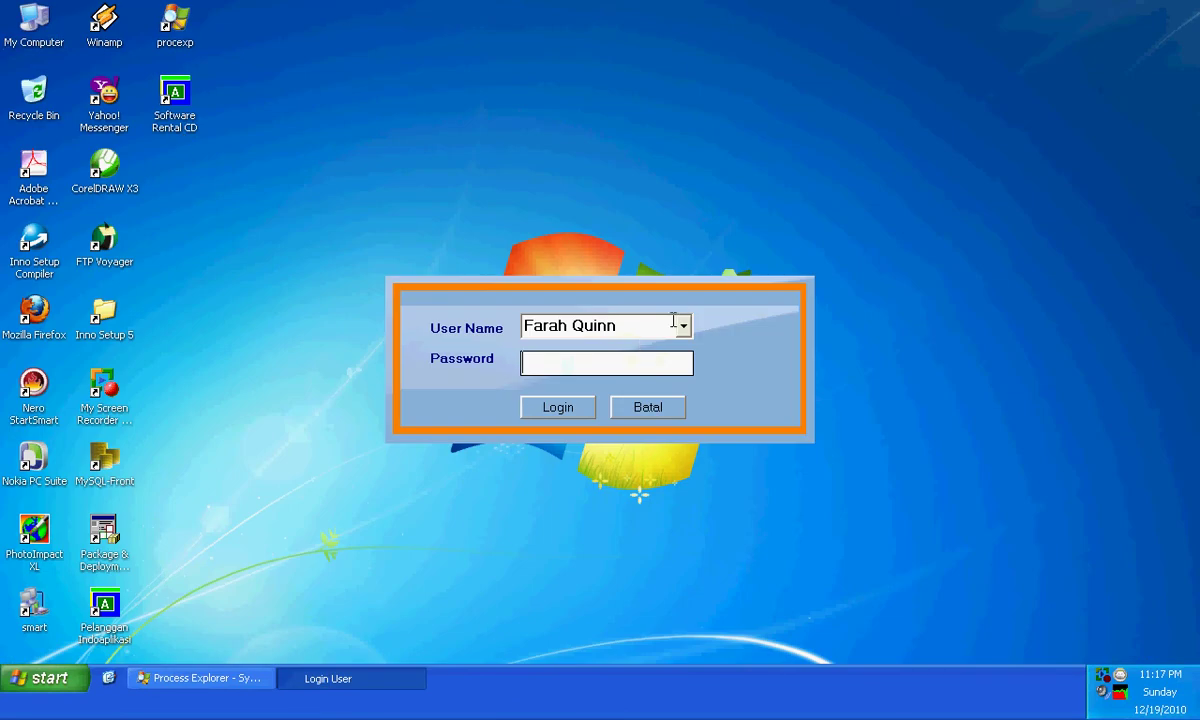
left_click(683, 326)
left_click(660, 350)
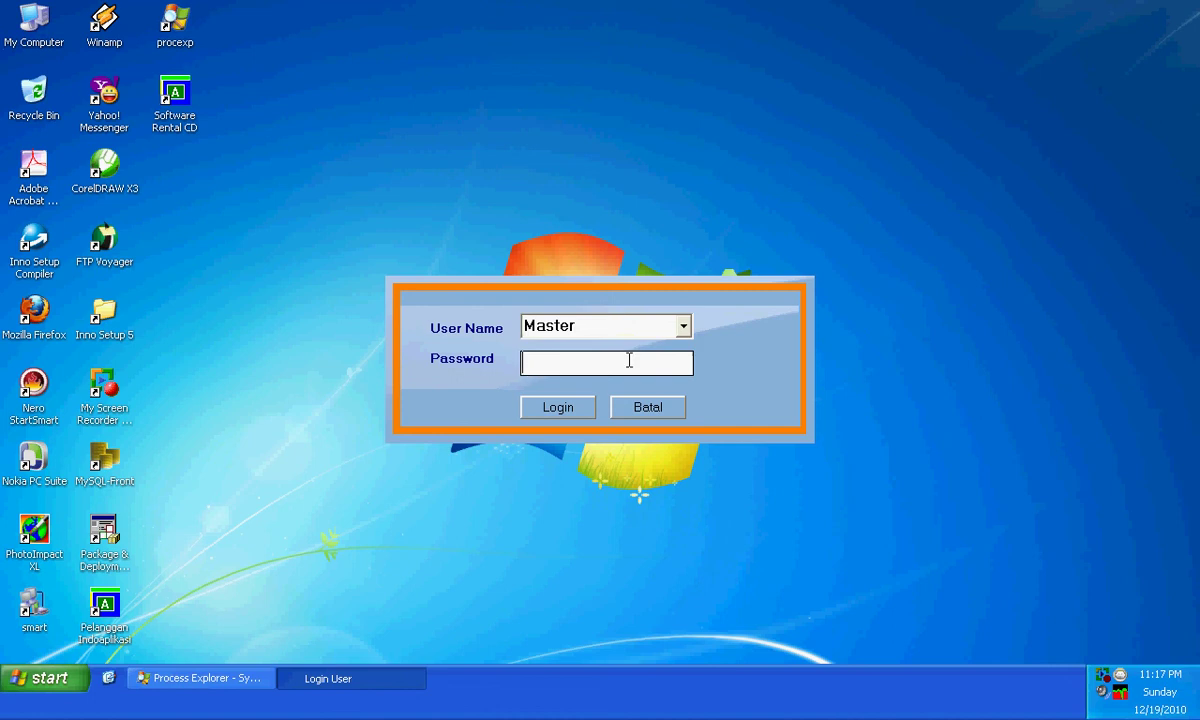
left_click(572, 413)
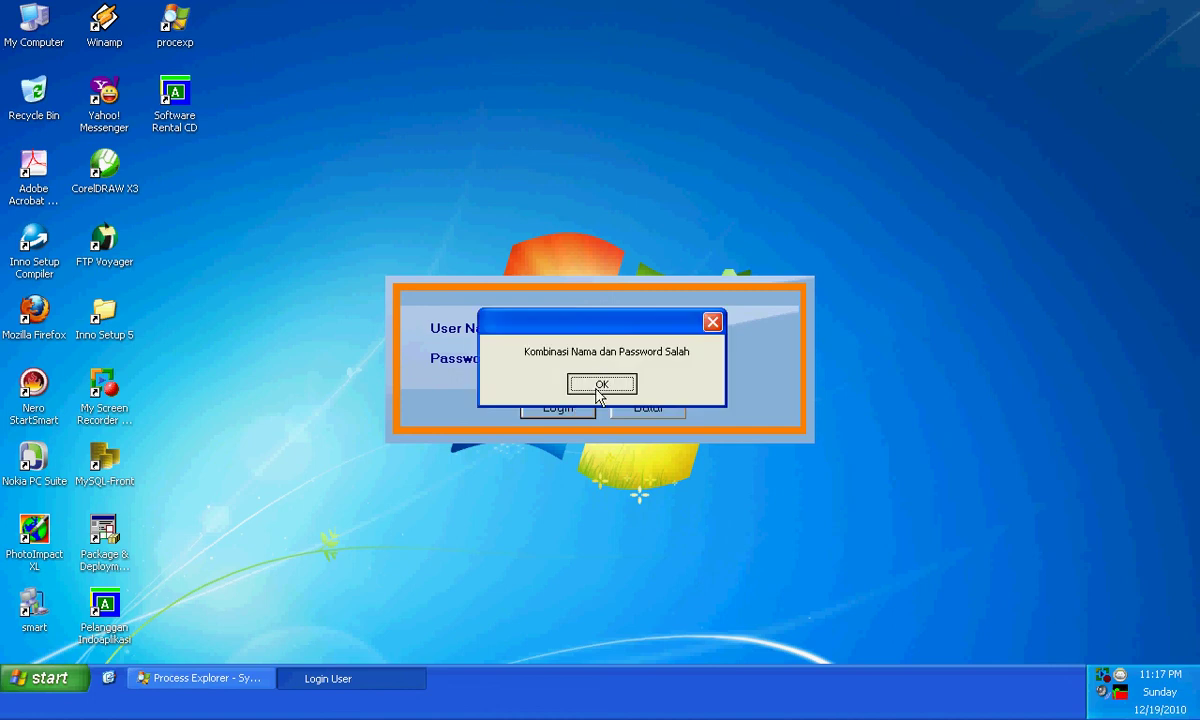
left_click(601, 385)
left_click(683, 326)
left_click(662, 371)
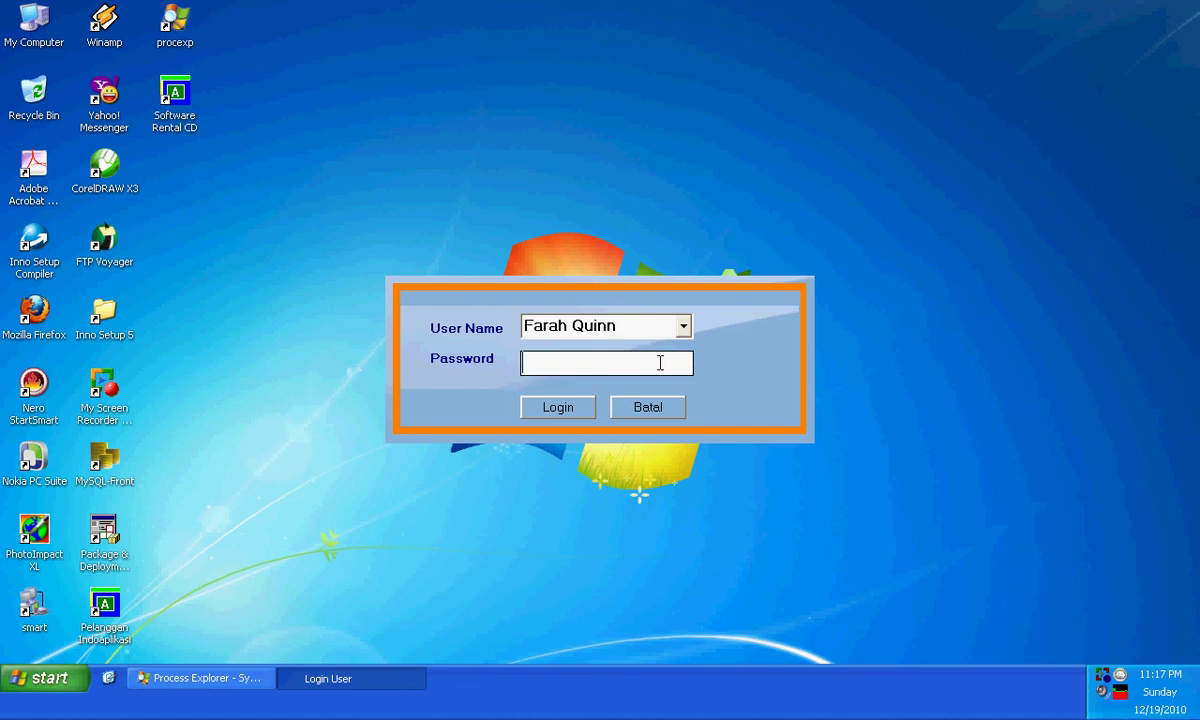
left_click(556, 408)
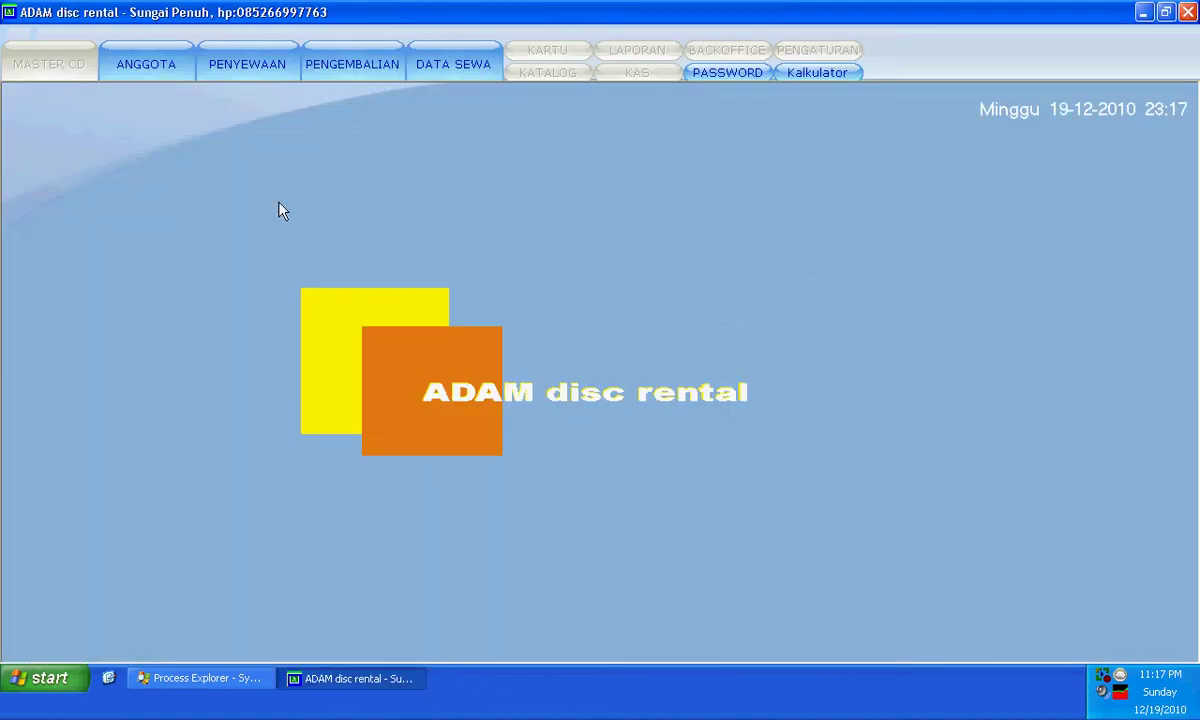
- Browse the member, rental, returns and rental data pages and the password form, then quit
left_click(158, 72)
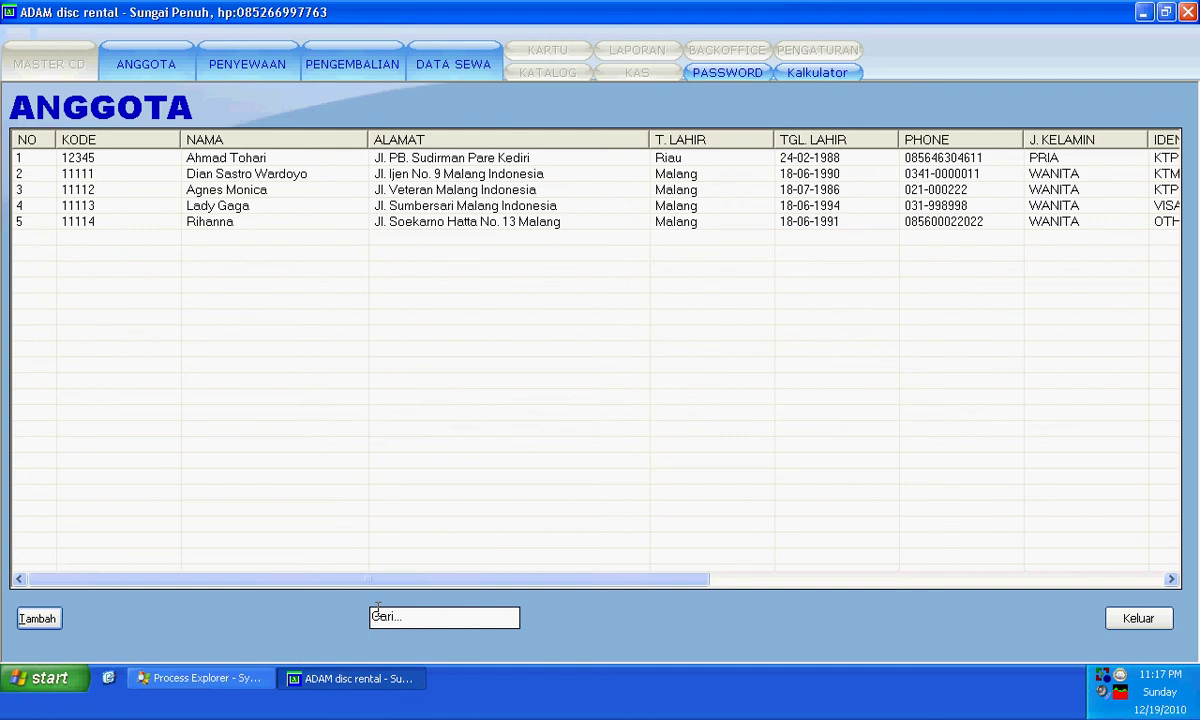
left_click(264, 62)
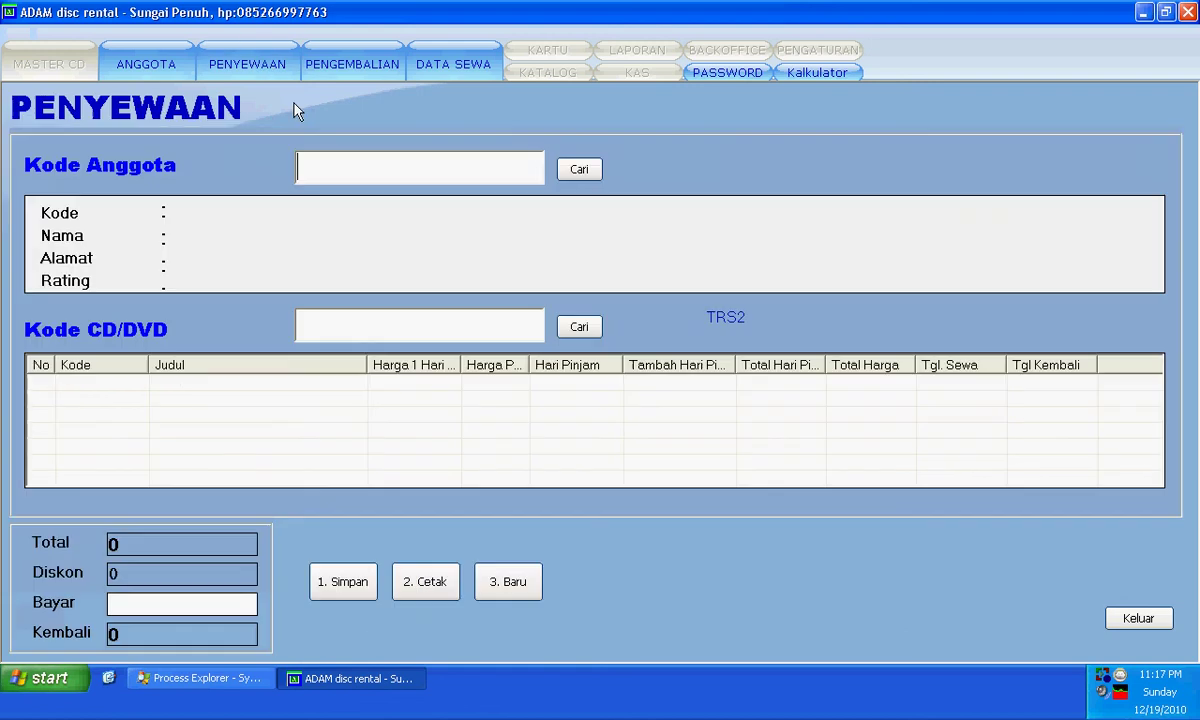
left_click(345, 72)
left_click(421, 80)
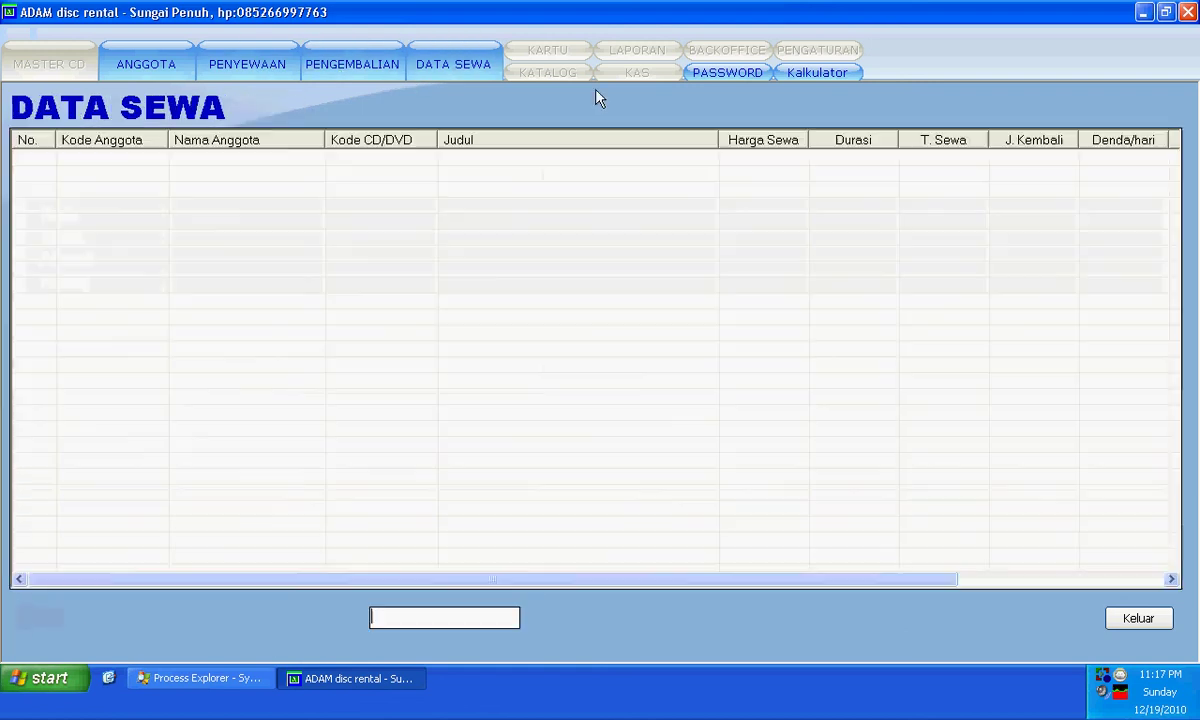
left_click(740, 77)
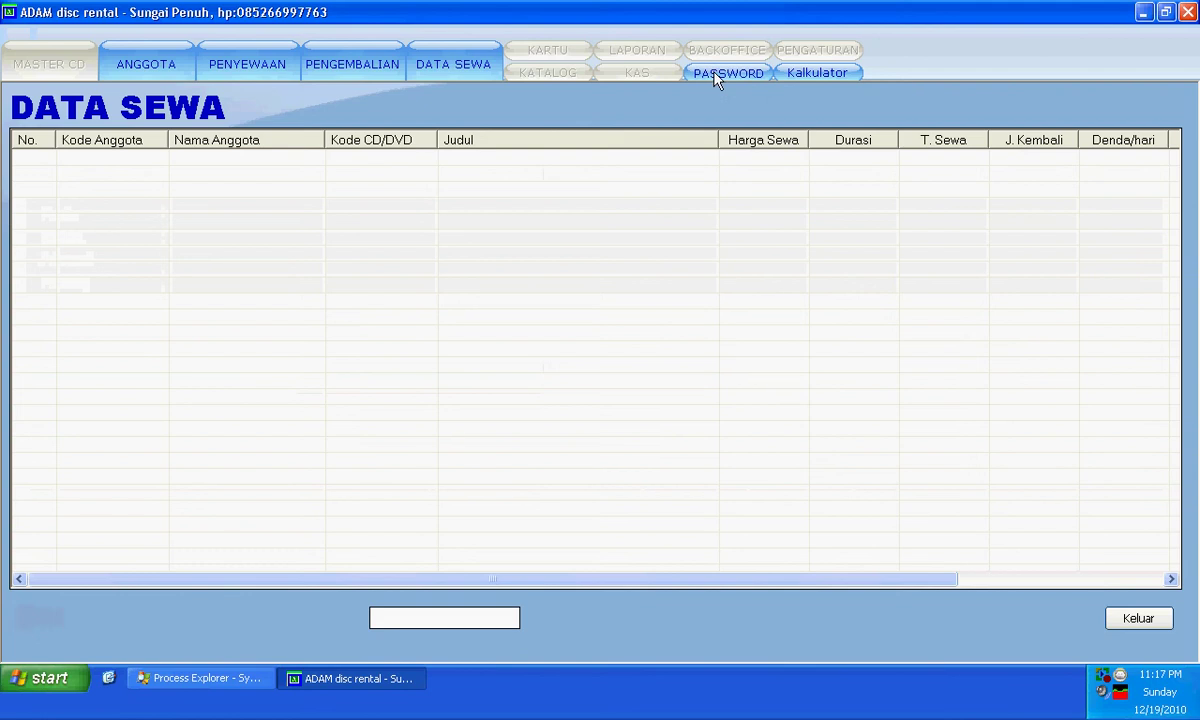
left_click(362, 347)
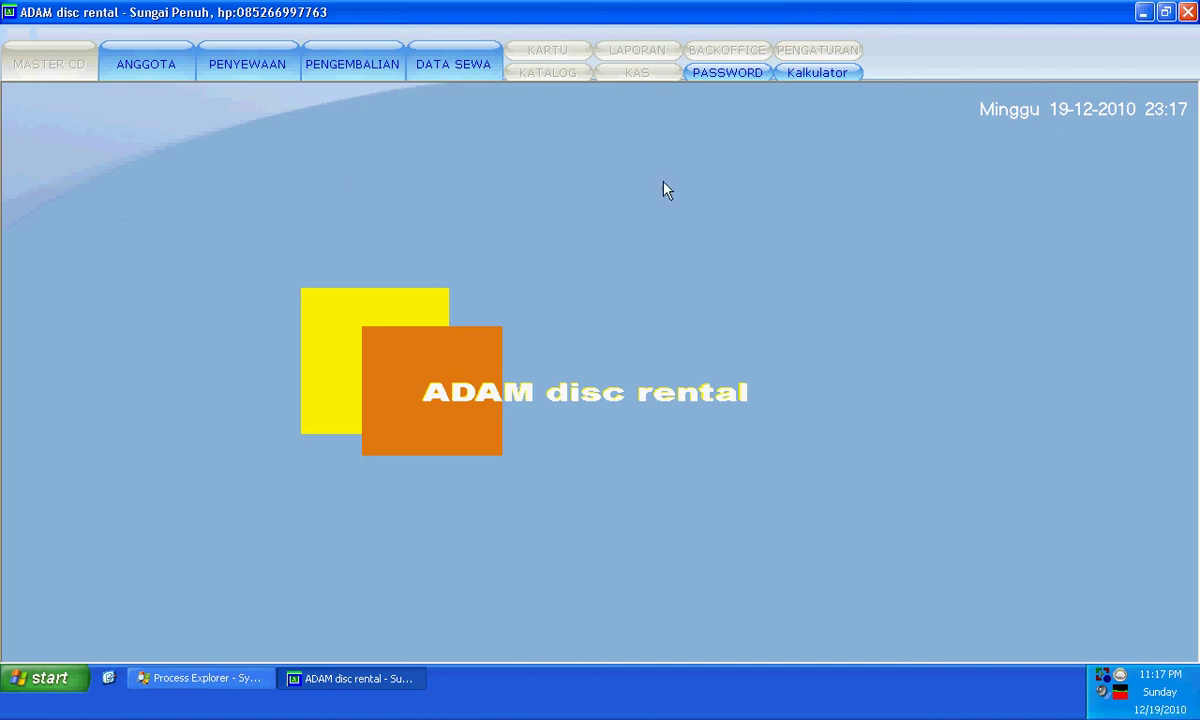
left_click(1188, 12)
- Confirm quitting, relaunch Software Rental CD and log in as Master
key("Return")
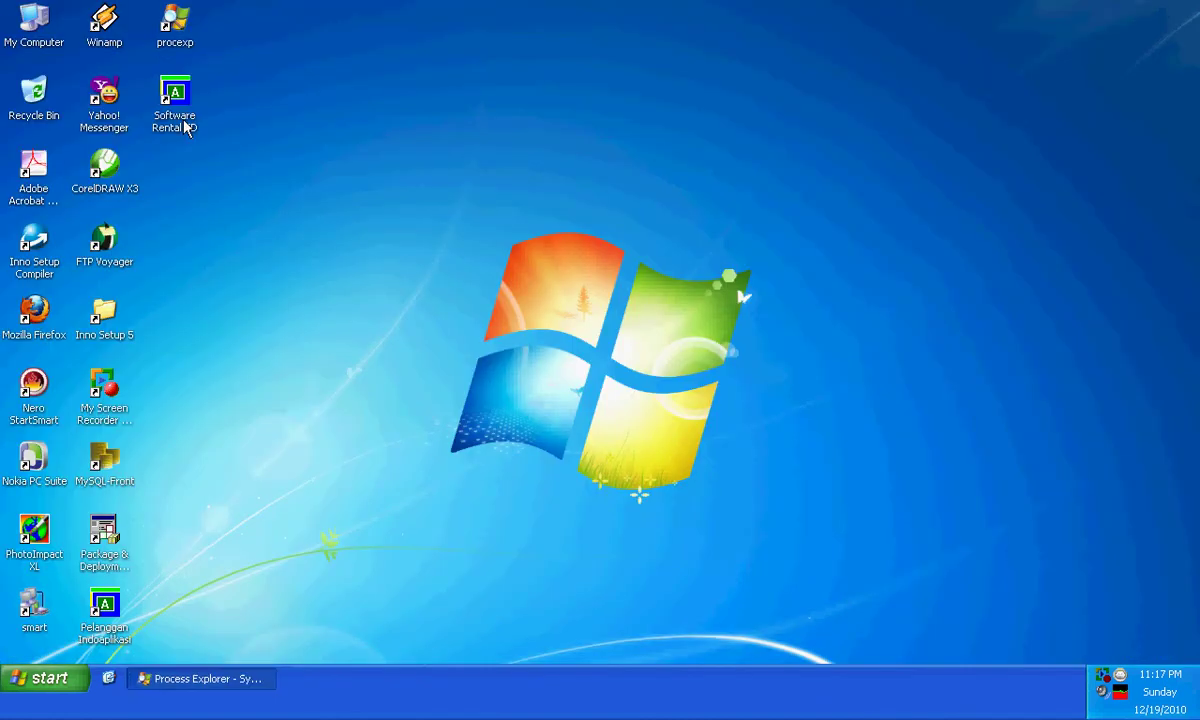
double_click(187, 123)
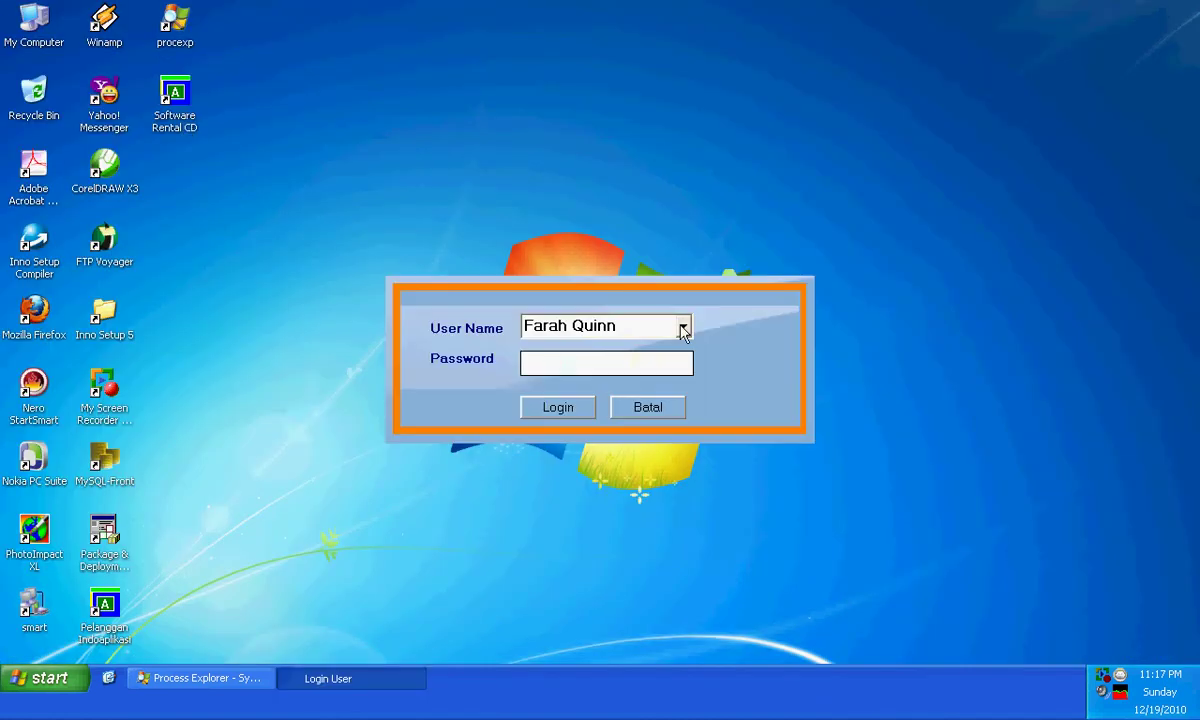
left_click(683, 326)
left_click(645, 350)
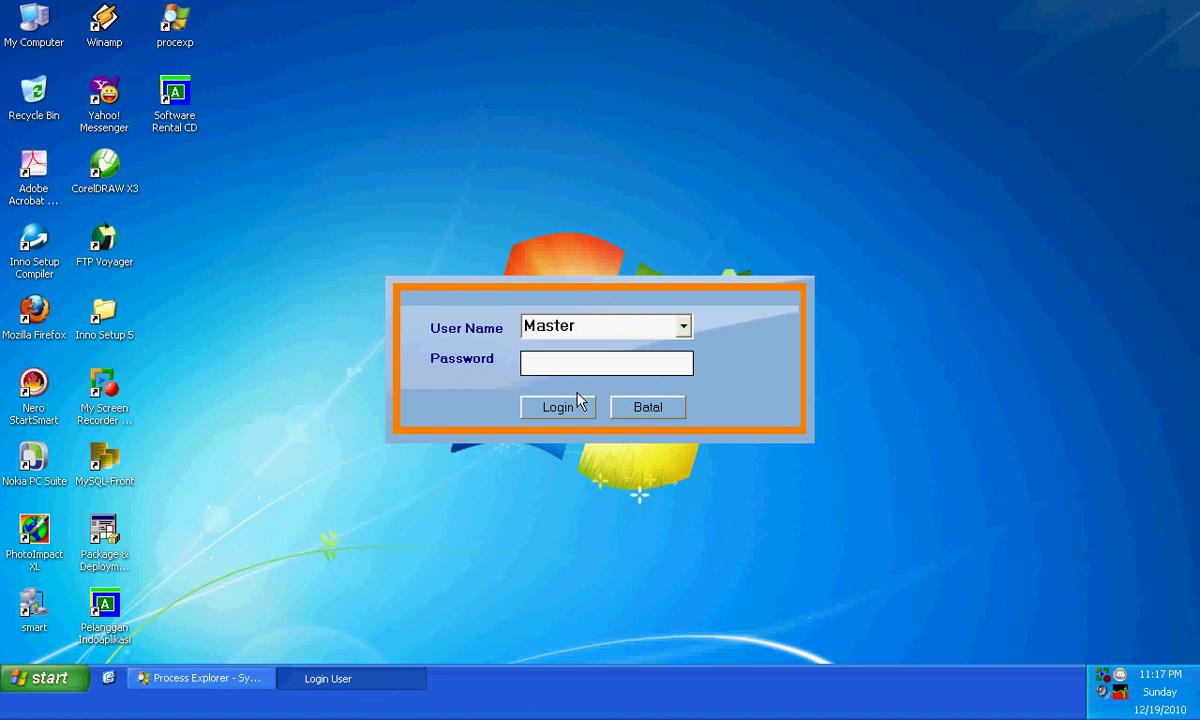
type("**")
left_click(578, 404)
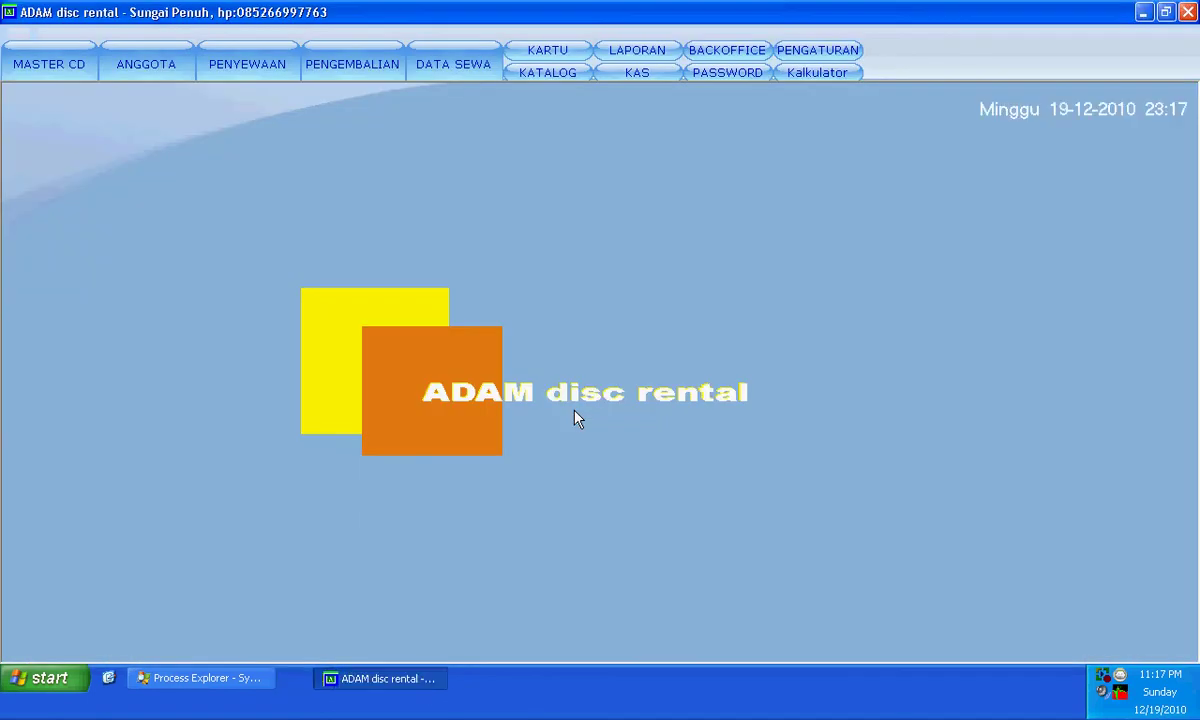
- Check the PENGATURAN settings page, then leave and quit the program
left_click(817, 50)
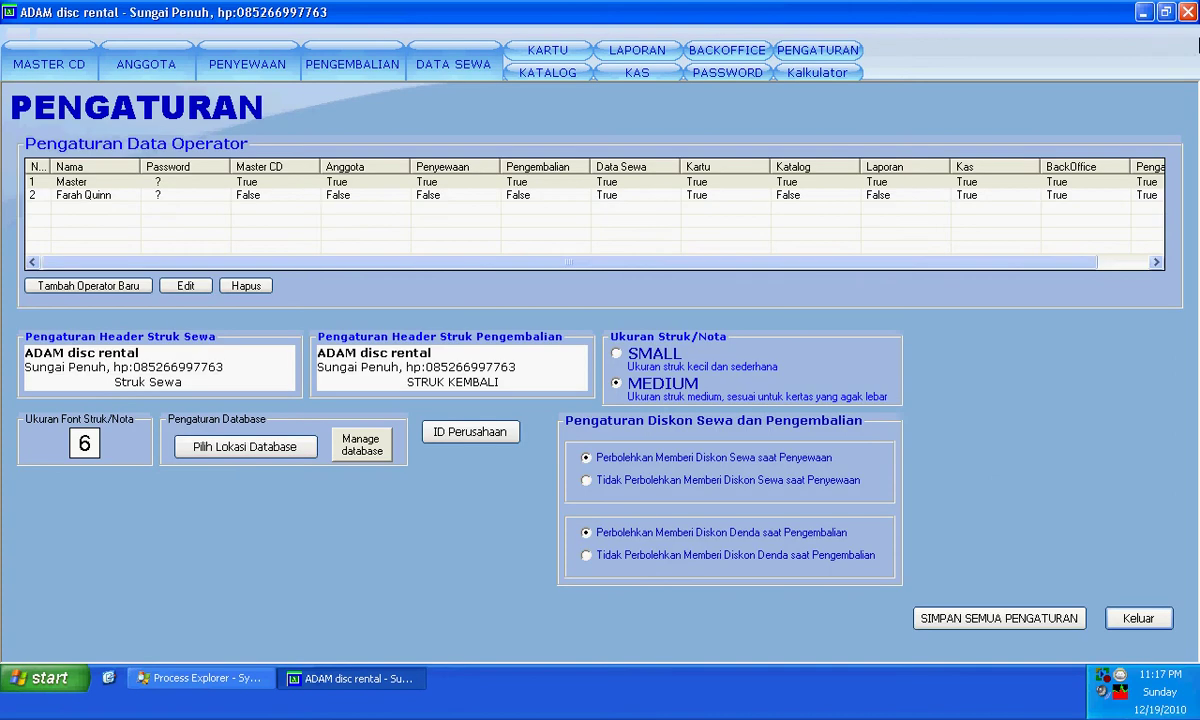
left_click(1136, 618)
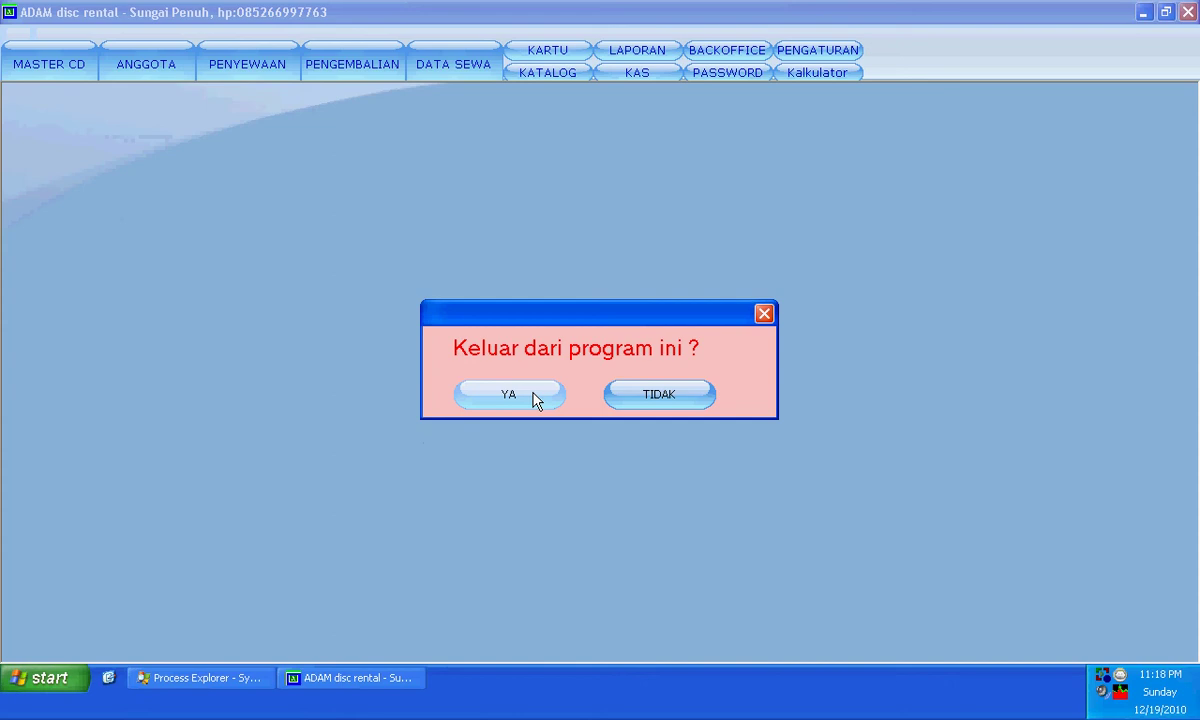
left_click(535, 399)
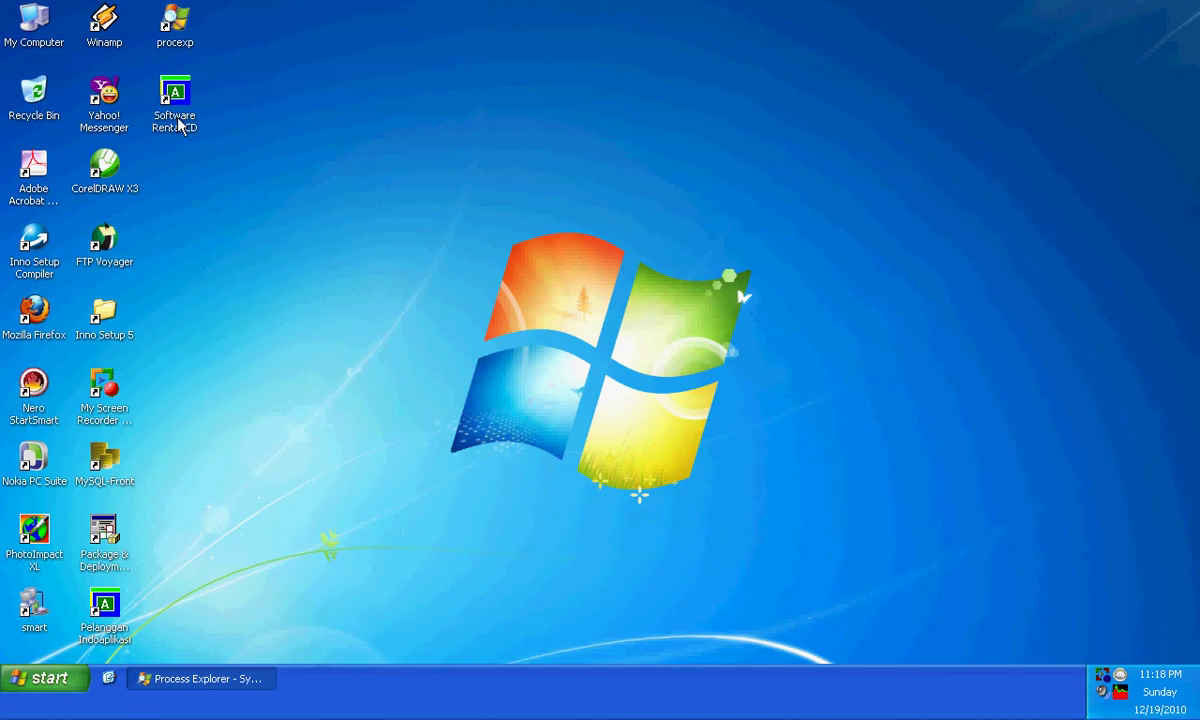
- Open the Software Rental CD folder under Program Files on Local Disk (C:)
double_click(43, 45)
double_click(250, 245)
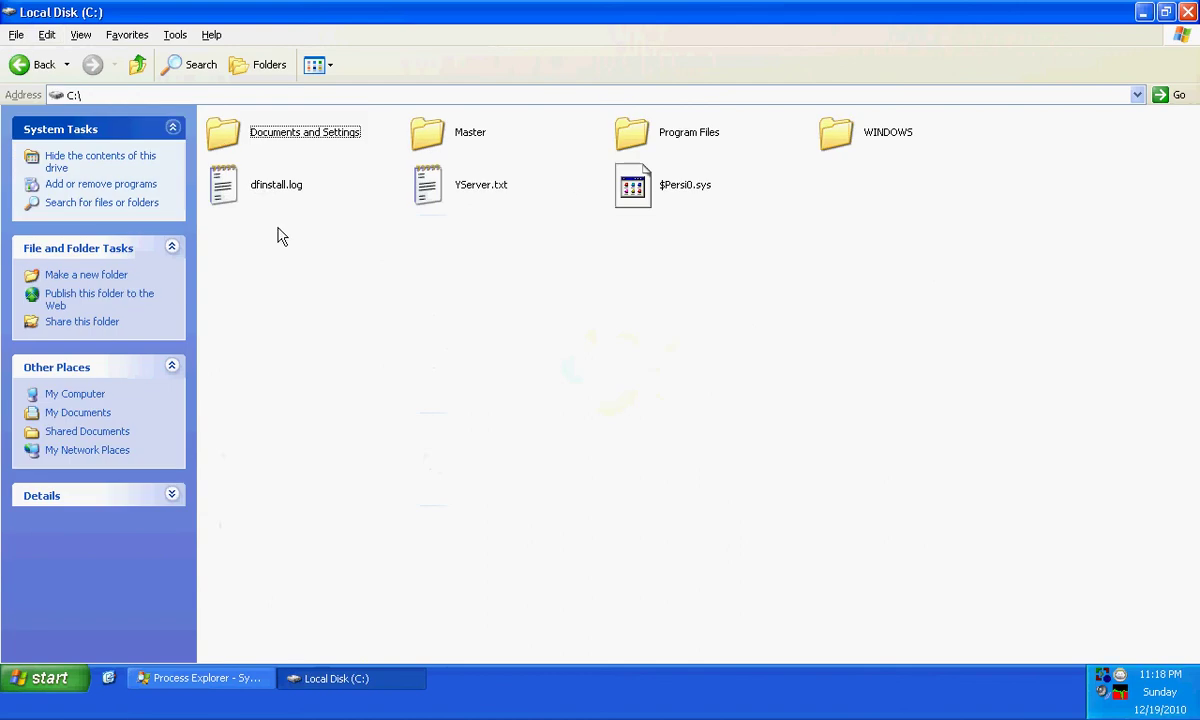
double_click(683, 145)
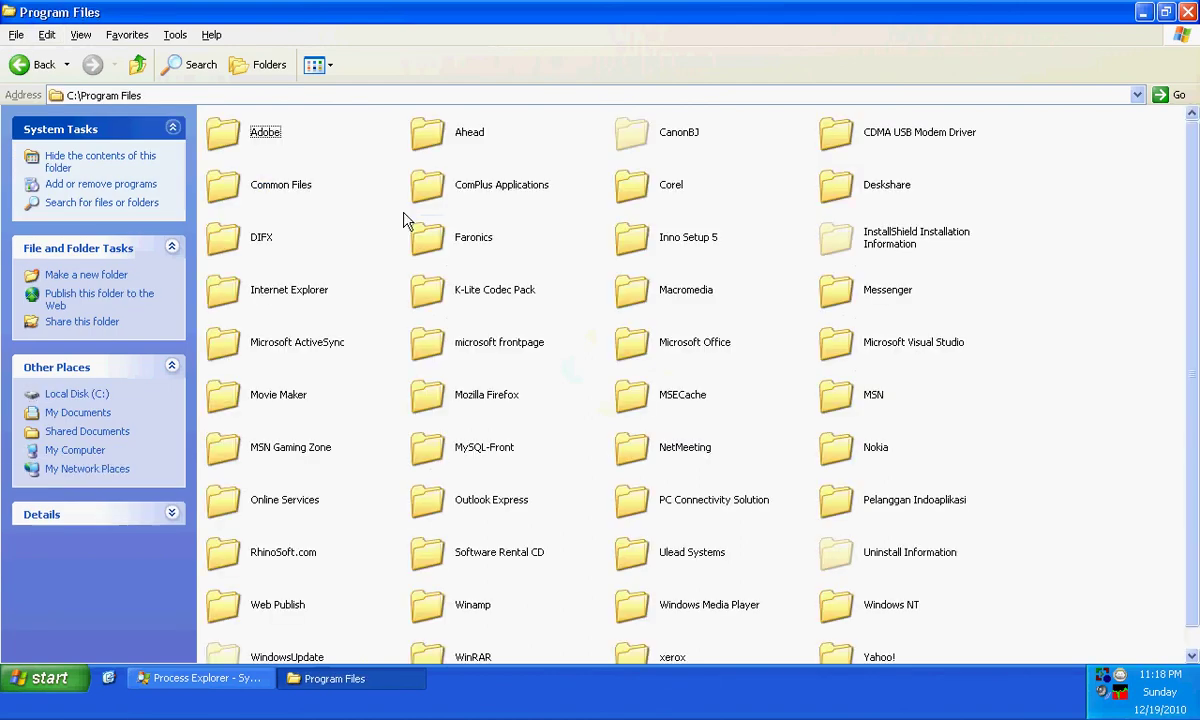
scroll(580, 345, "down", 1)
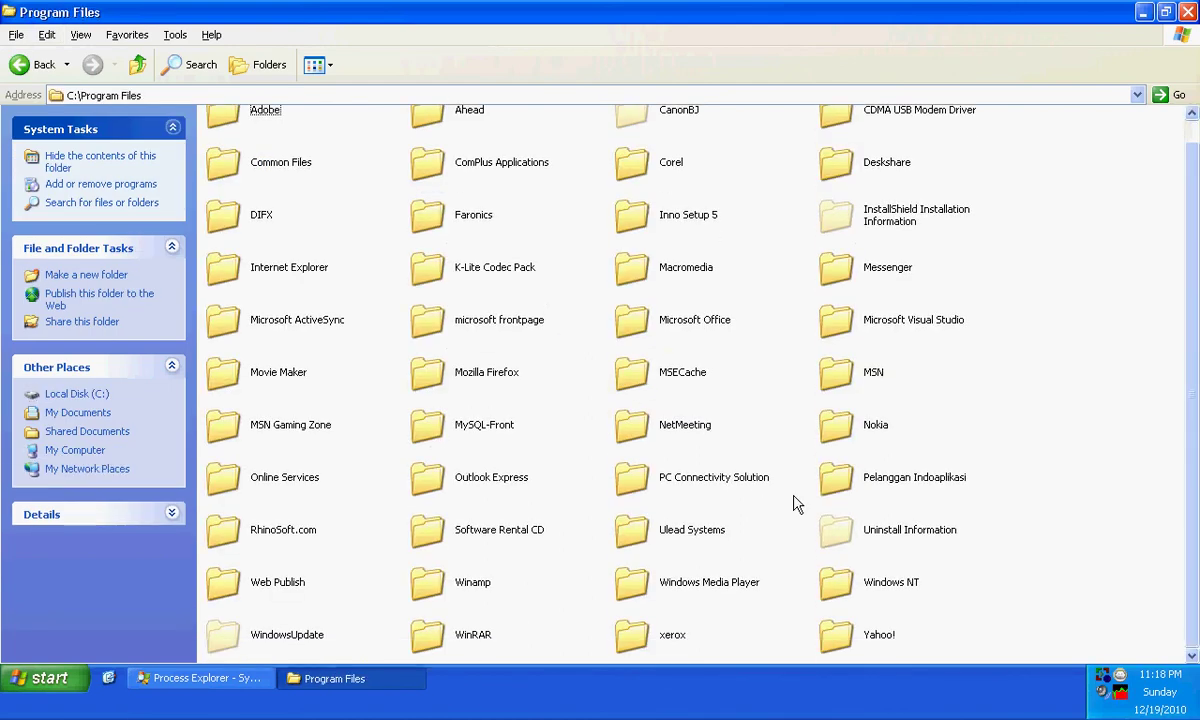
double_click(440, 527)
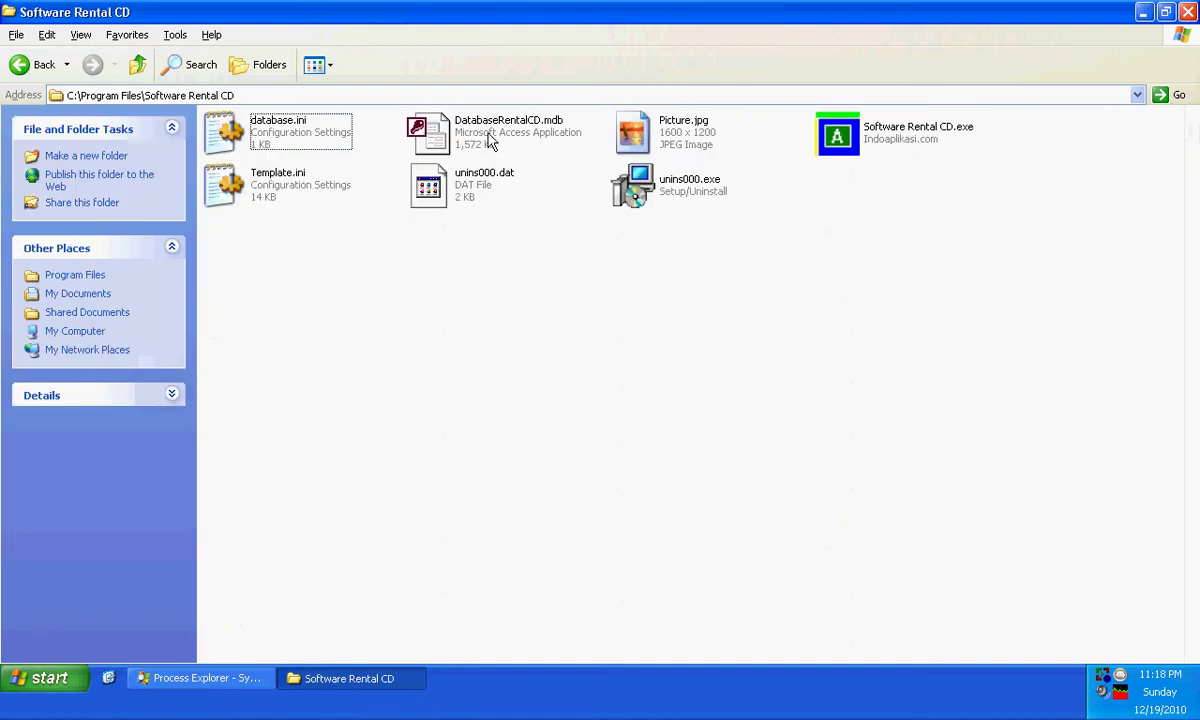
left_click(496, 139)
left_click(498, 241)
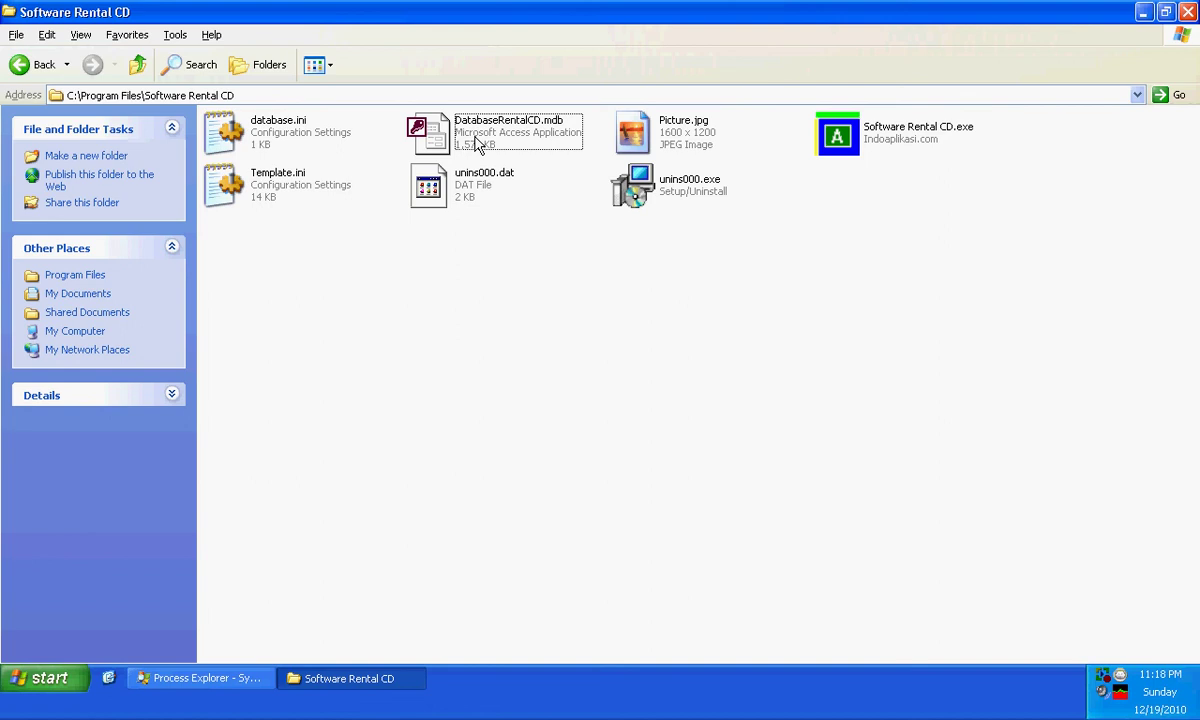
- Move DatabaseRentalCD.mdb by cutting it and pasting it onto the CACHE (N:) drive
left_click(478, 143)
right_click(480, 143)
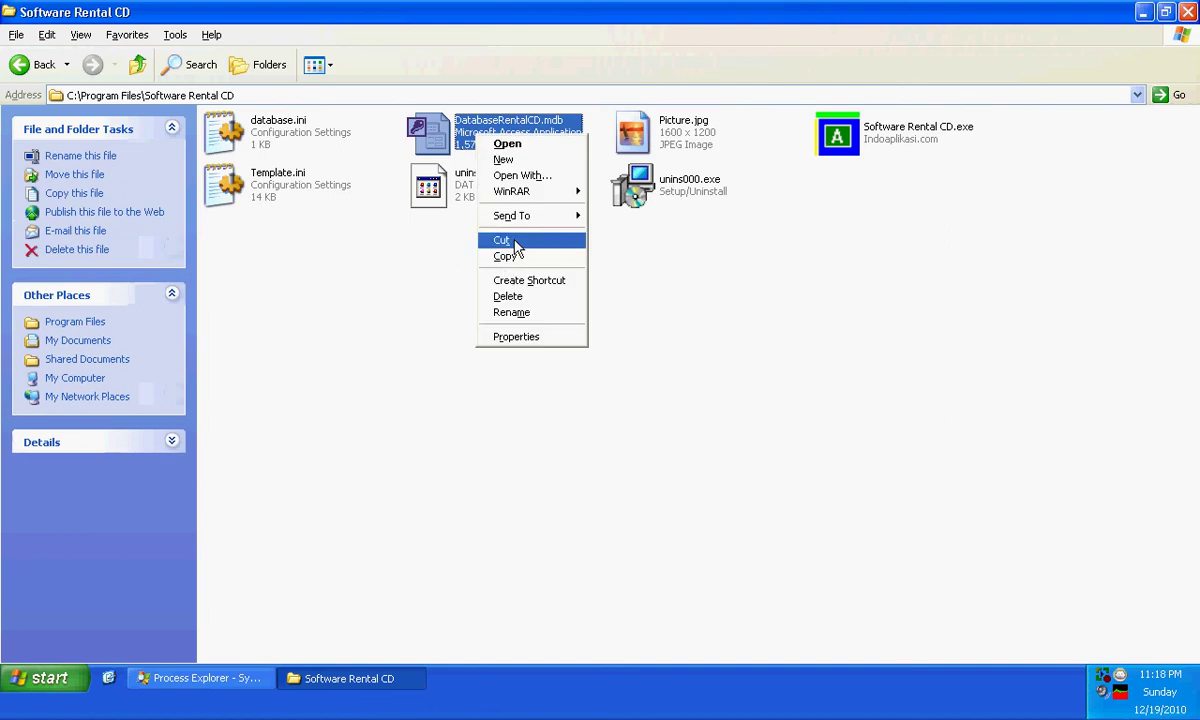
left_click(515, 247)
left_click(138, 64)
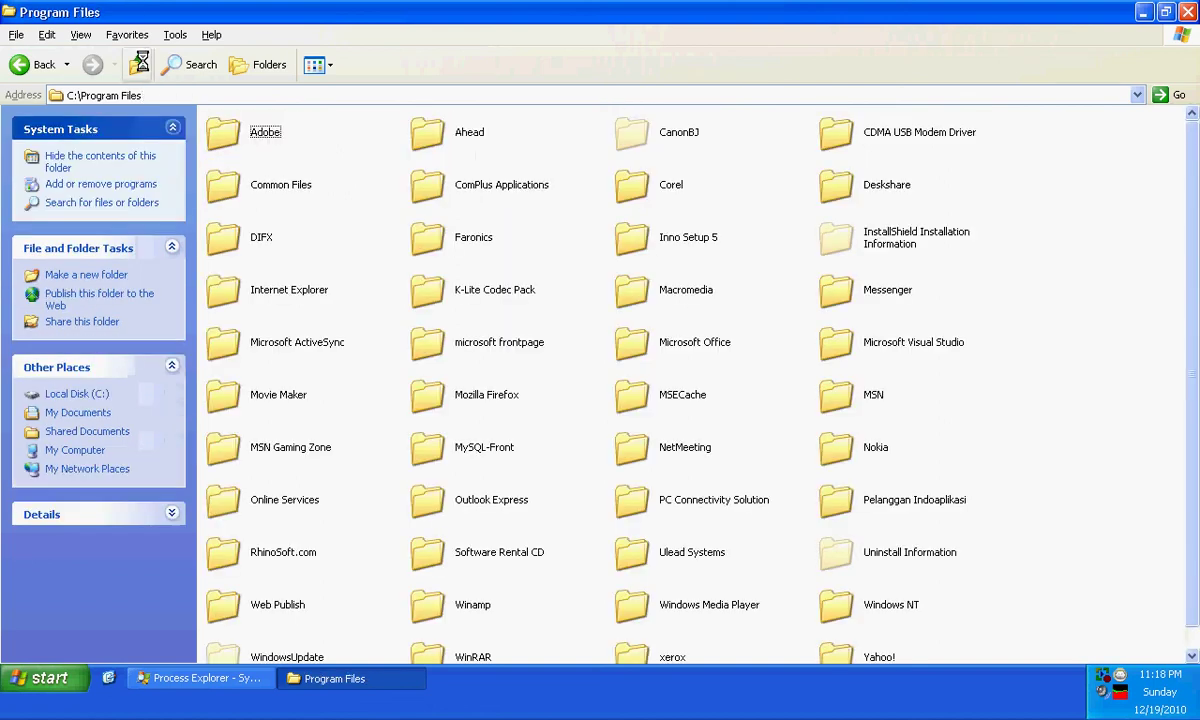
left_click(138, 64)
left_click(138, 64)
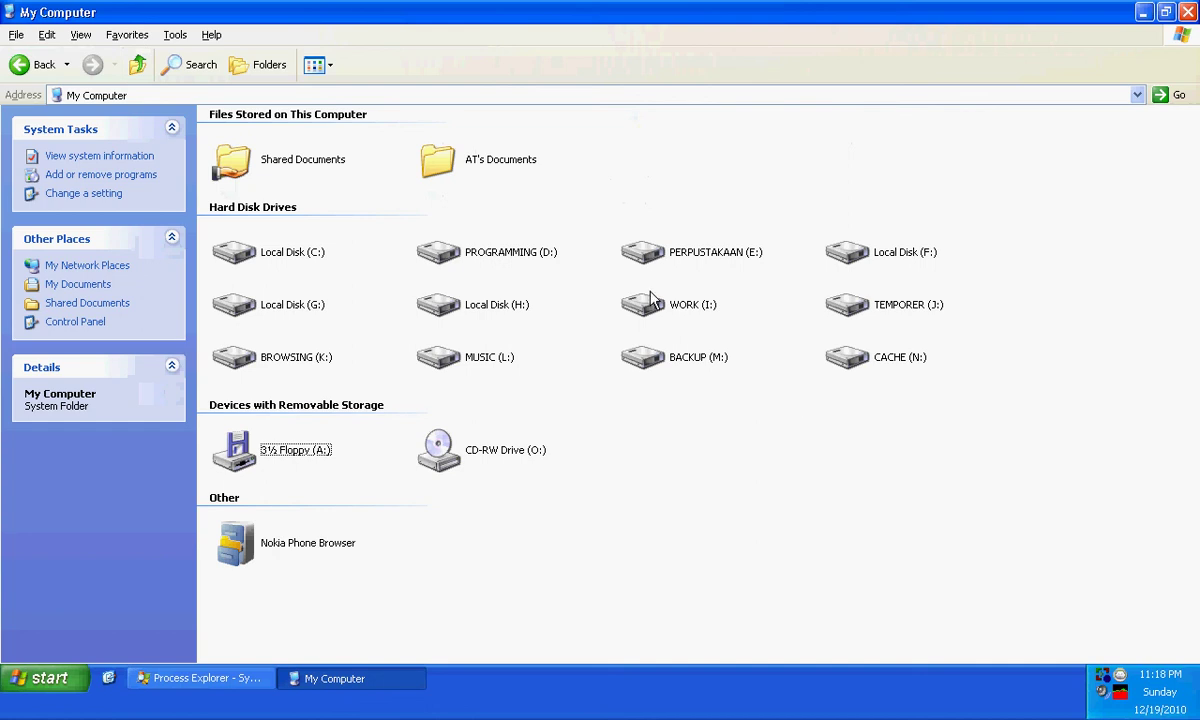
double_click(840, 358)
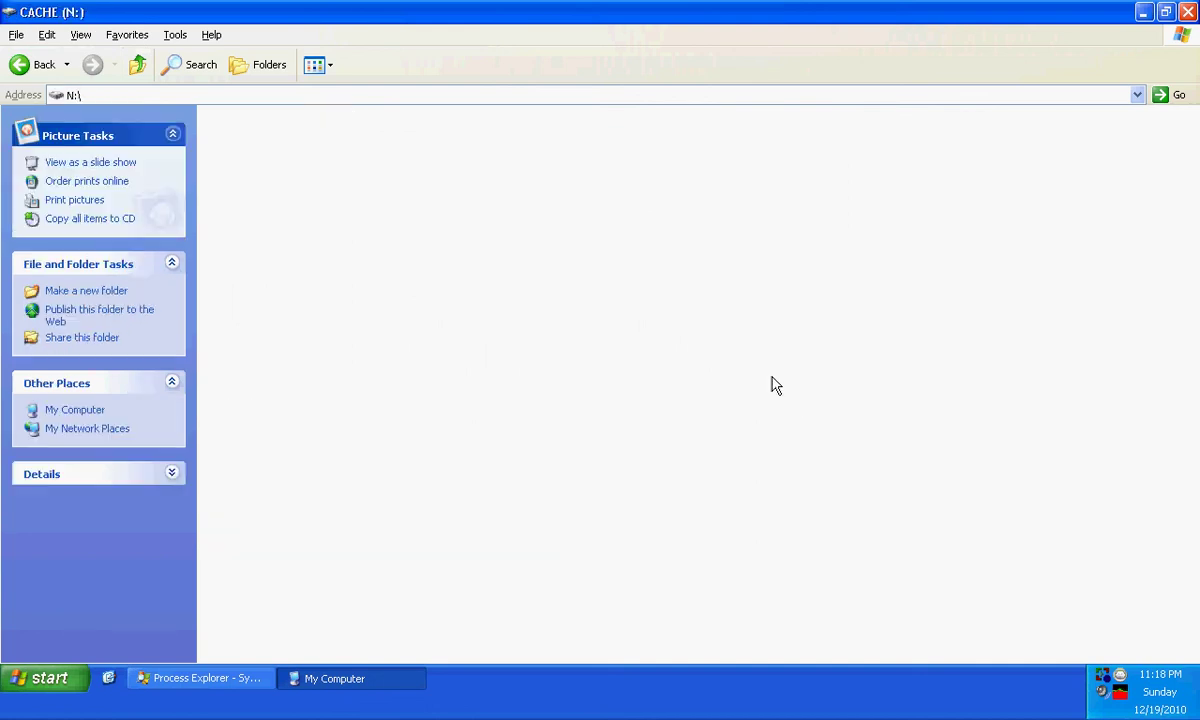
right_click(553, 358)
left_click(583, 427)
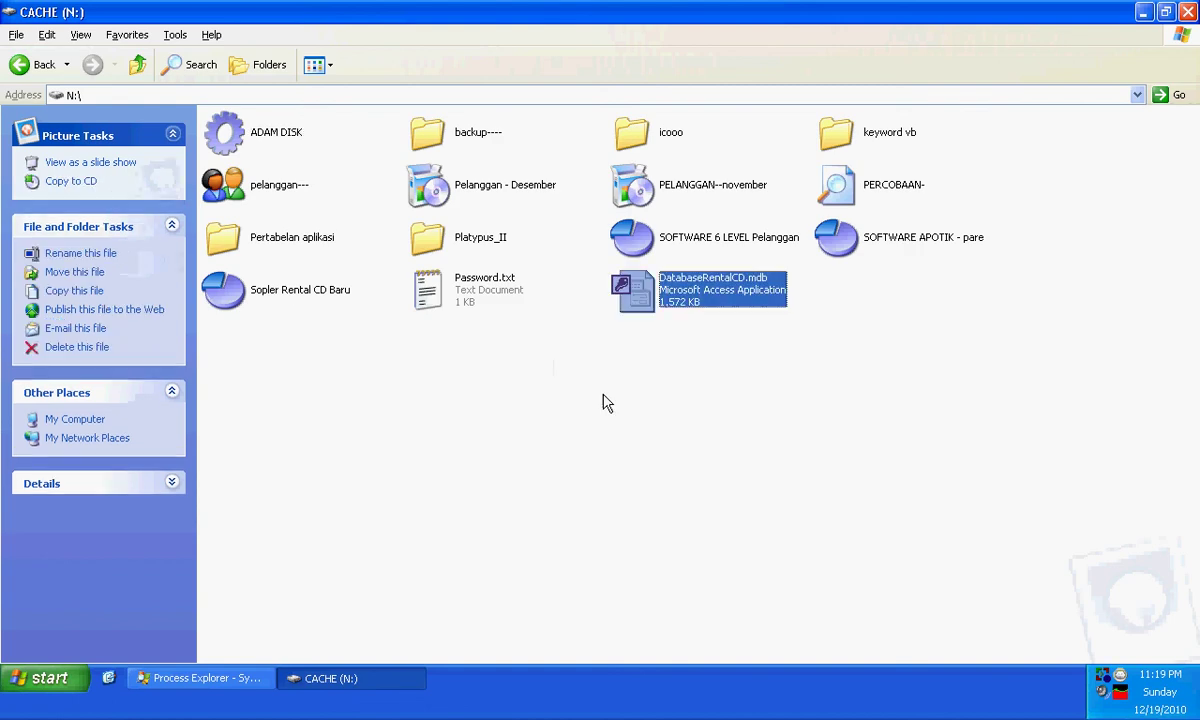
left_click(606, 402)
- Reopen CACHE (N:) to verify the database file is there, then close it
left_click(1188, 11)
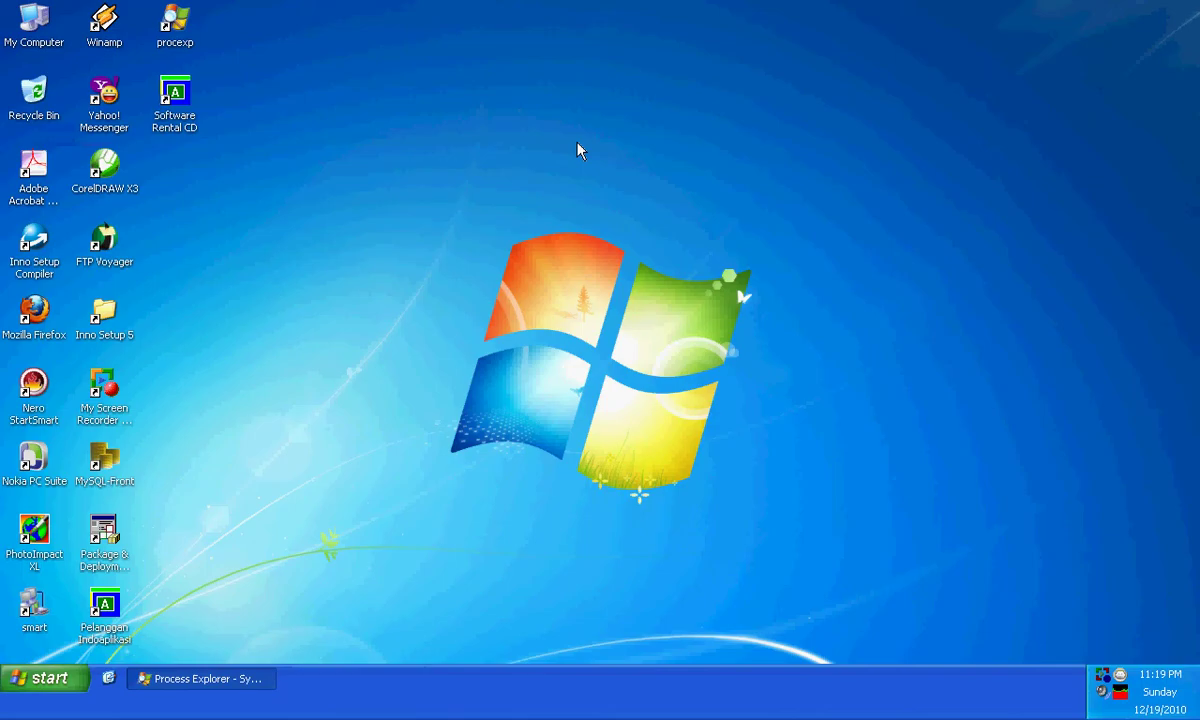
double_click(30, 30)
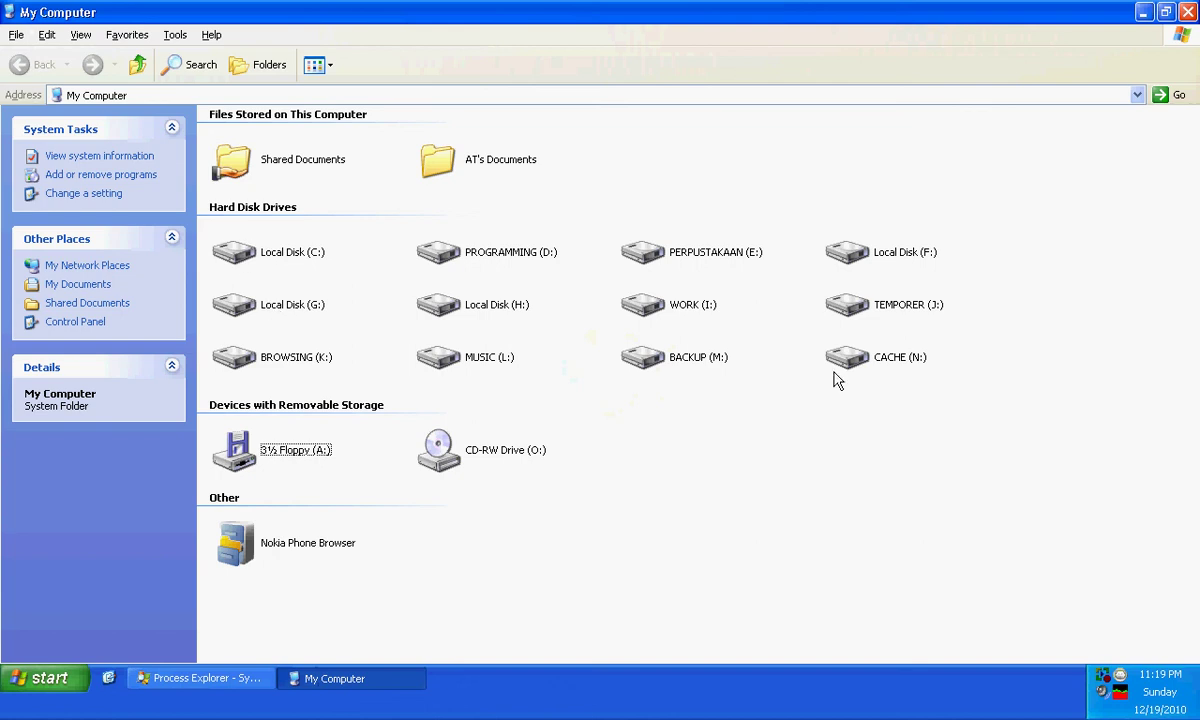
double_click(910, 366)
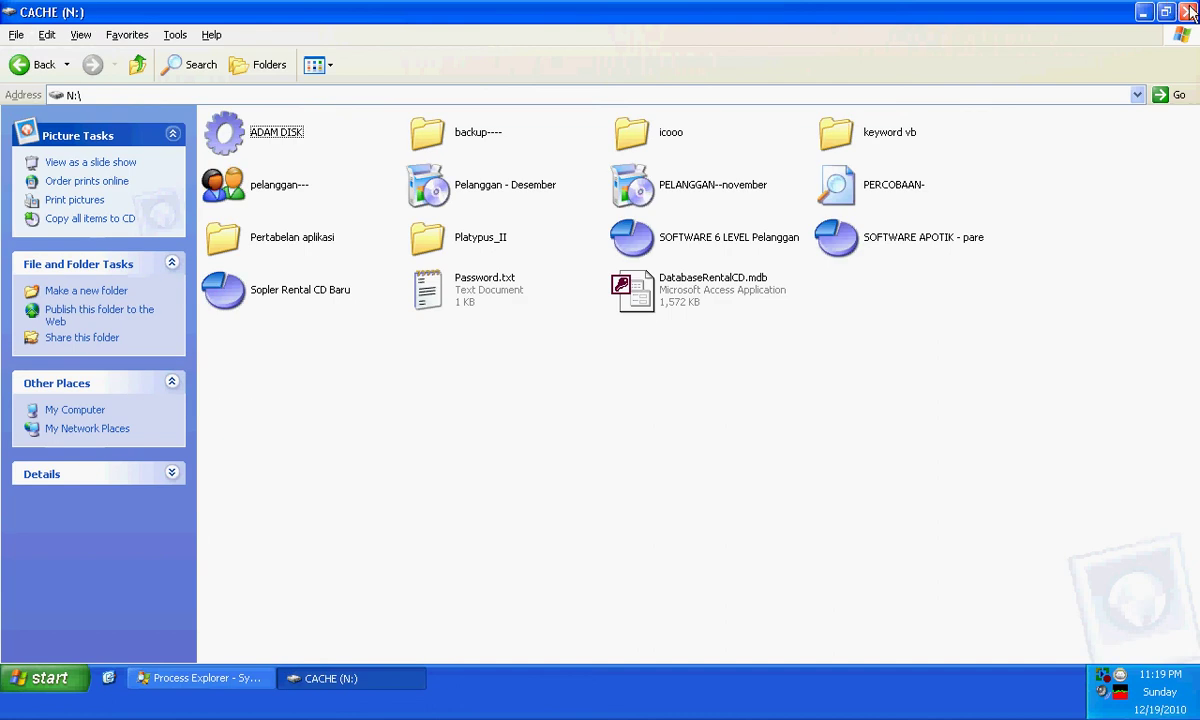
left_click(1188, 11)
double_click(160, 110)
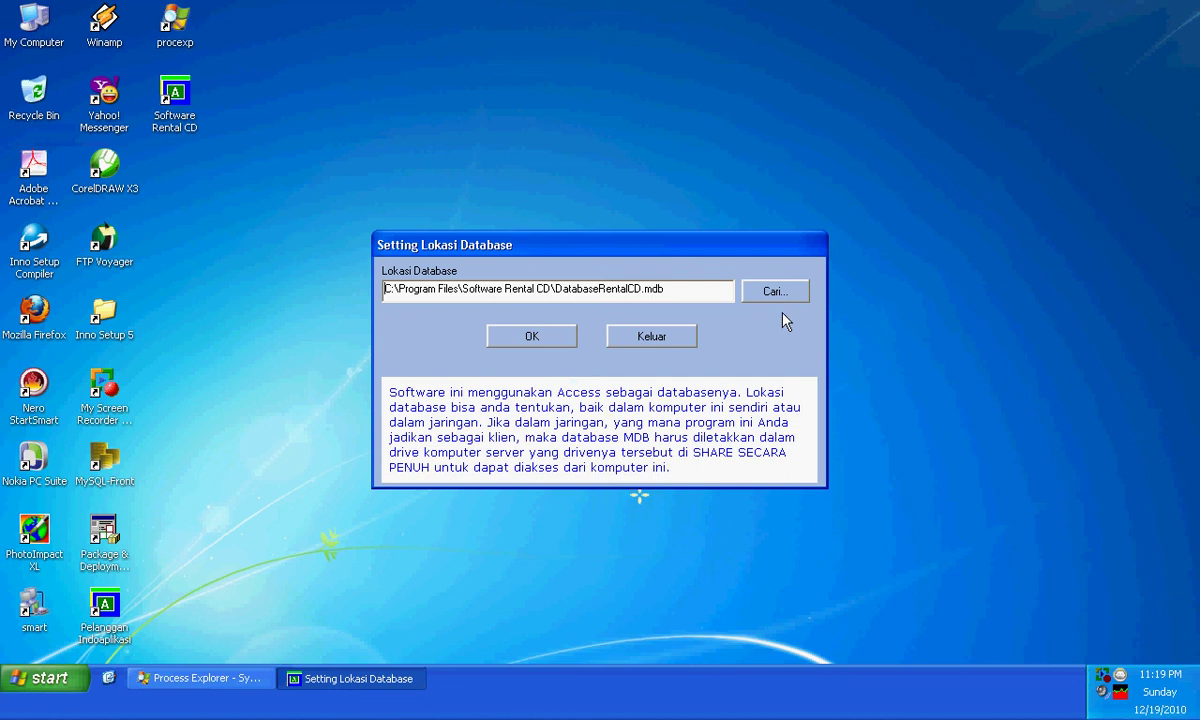
- Set the database location to DatabaseRentalCD.mdb on the CACHE (N:) drive
left_click(776, 293)
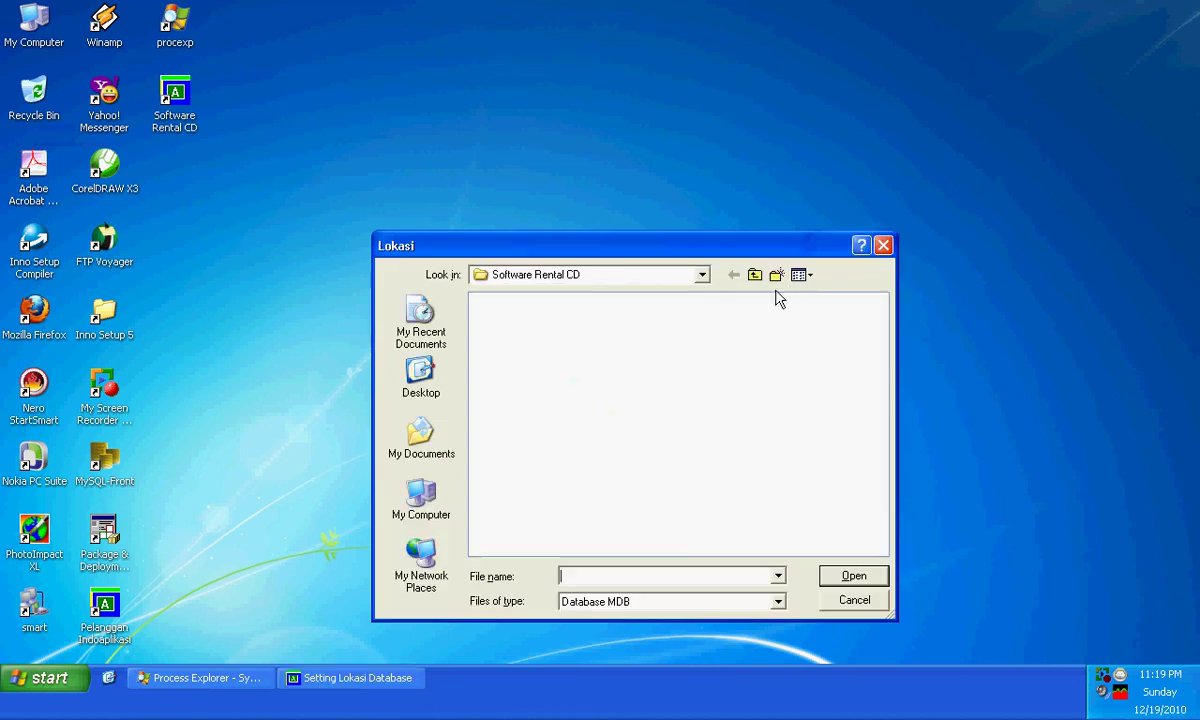
left_click(433, 522)
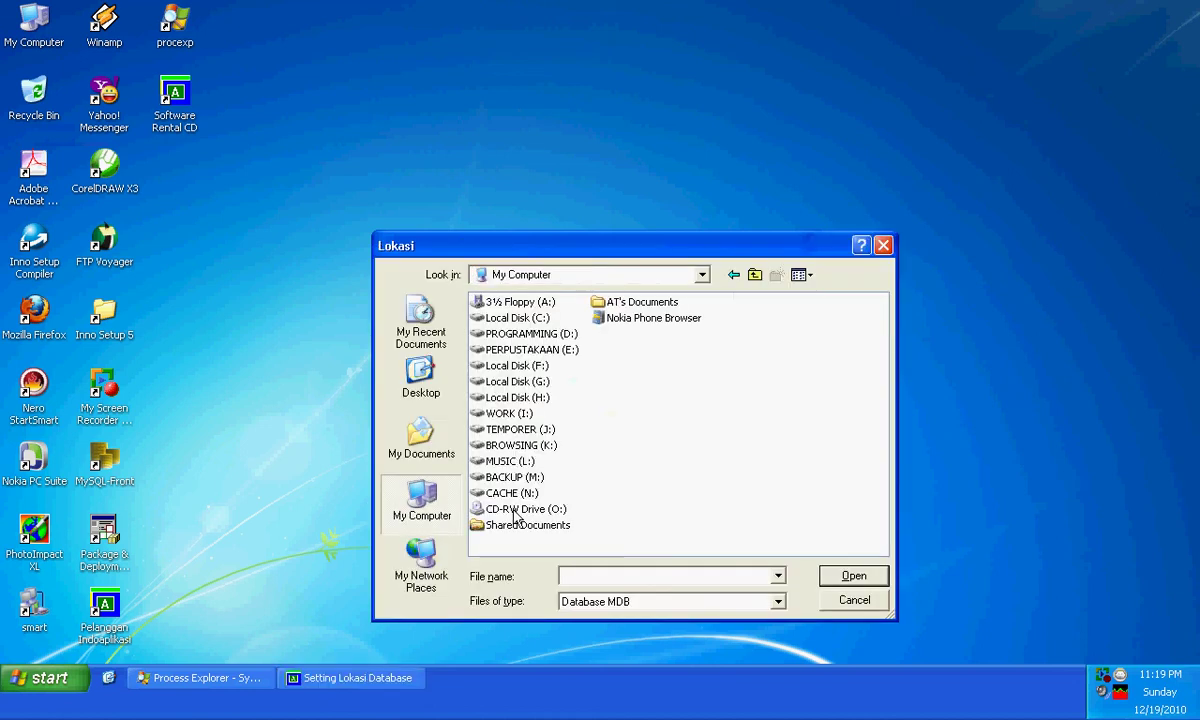
double_click(498, 490)
left_click(535, 509)
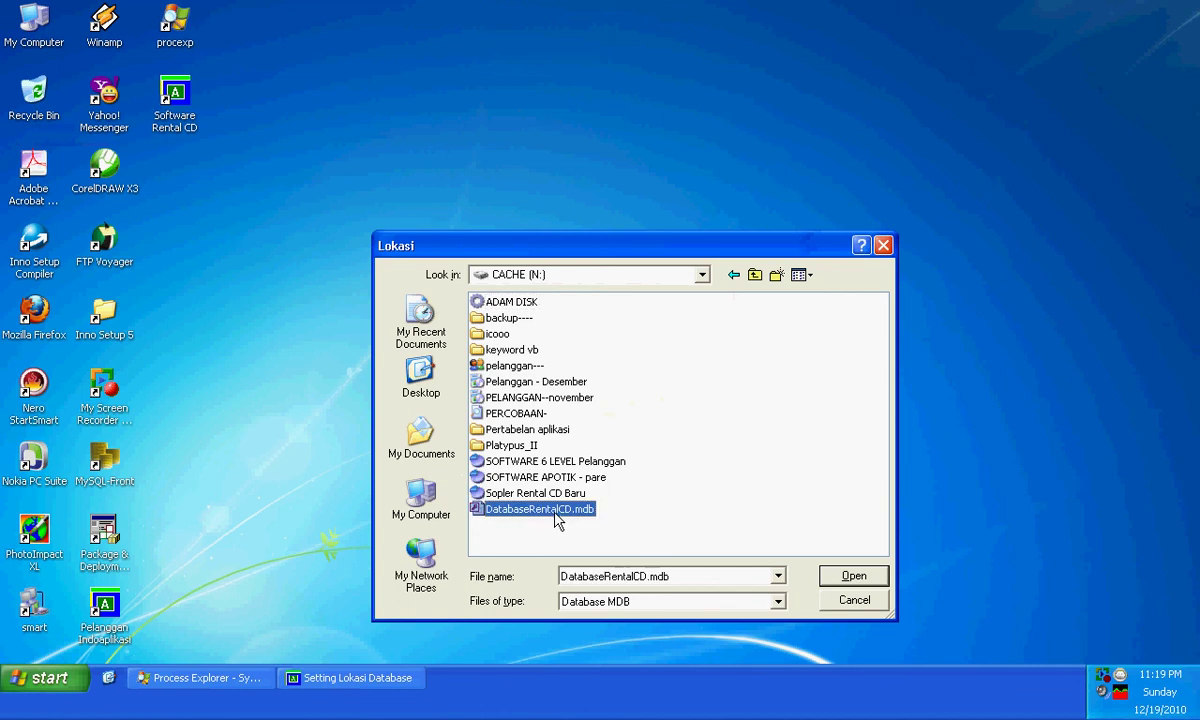
left_click(853, 576)
left_click(552, 338)
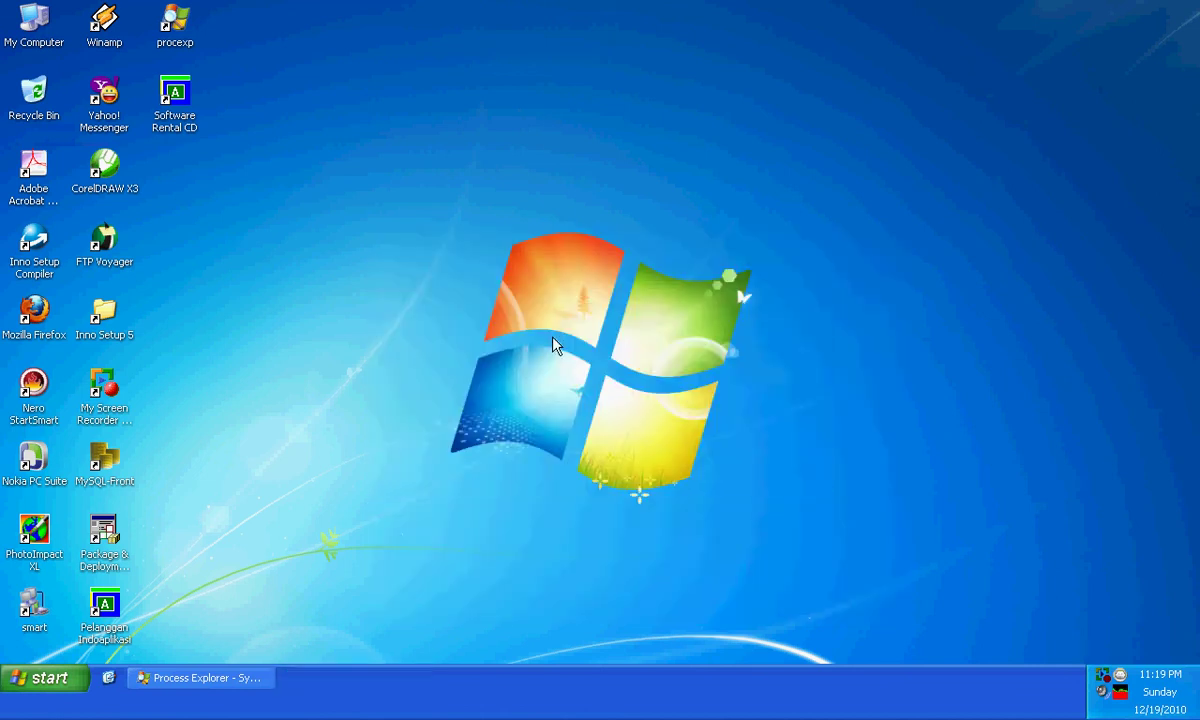
- Log in as Master with the password and open the PENGATURAN page
left_click(683, 326)
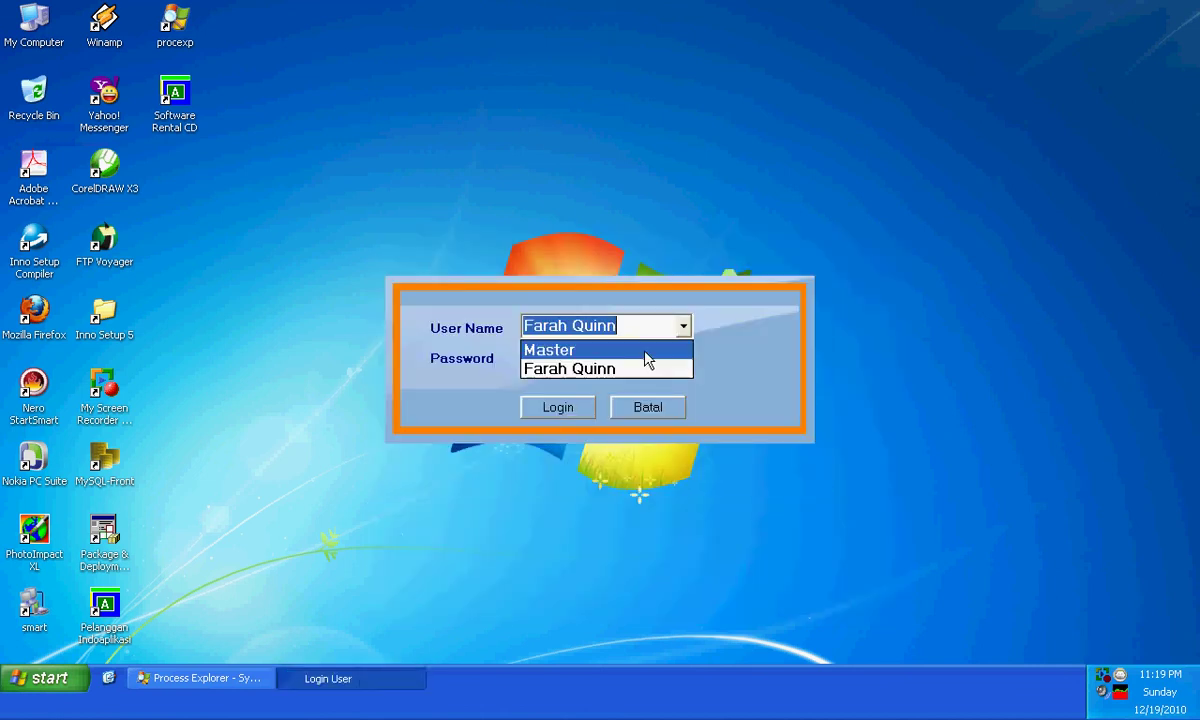
left_click(620, 347)
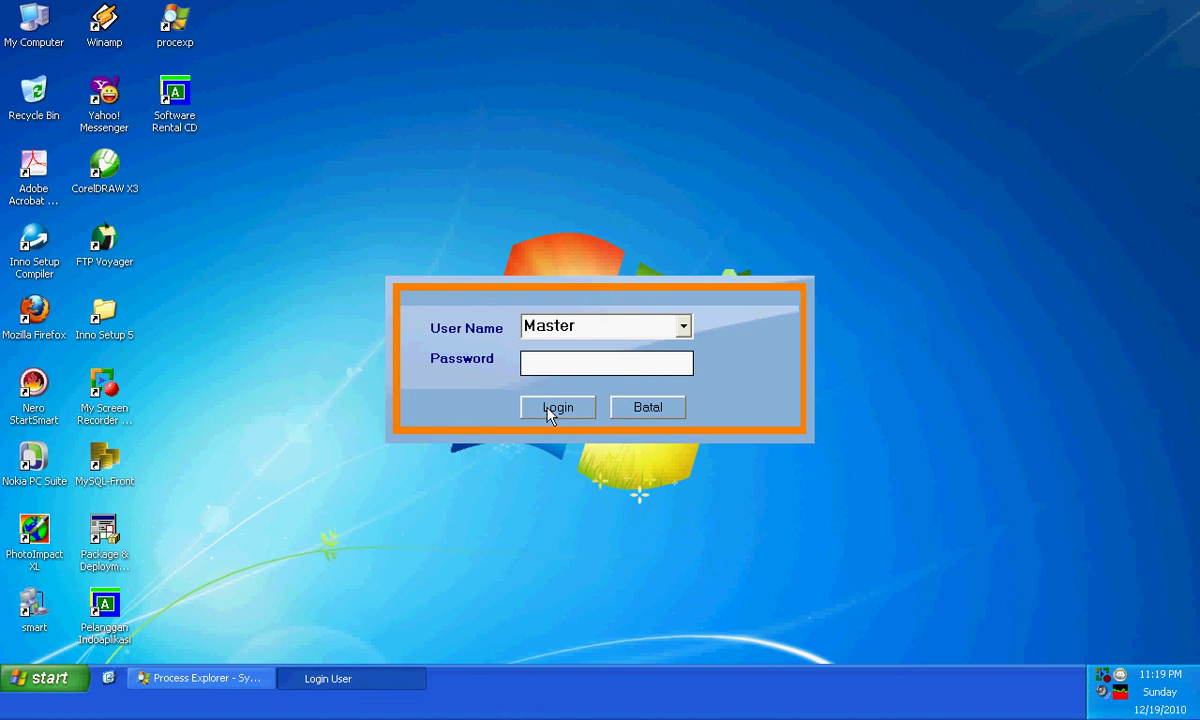
type("**")
left_click(557, 408)
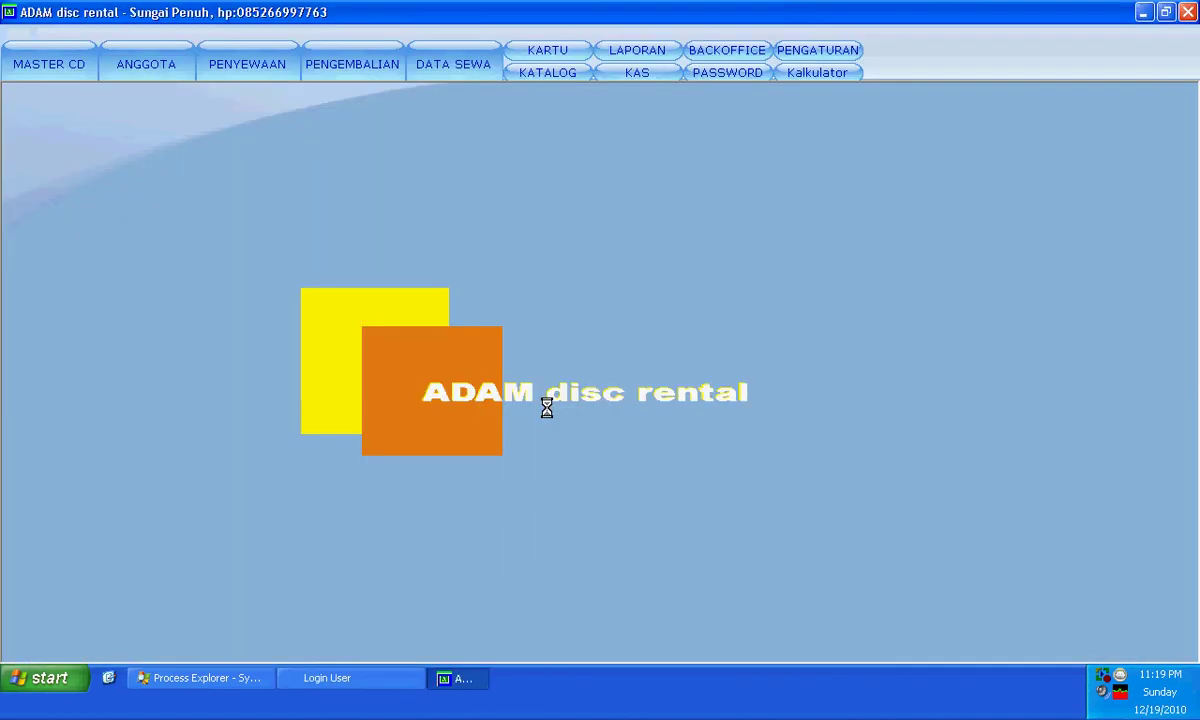
left_click(817, 50)
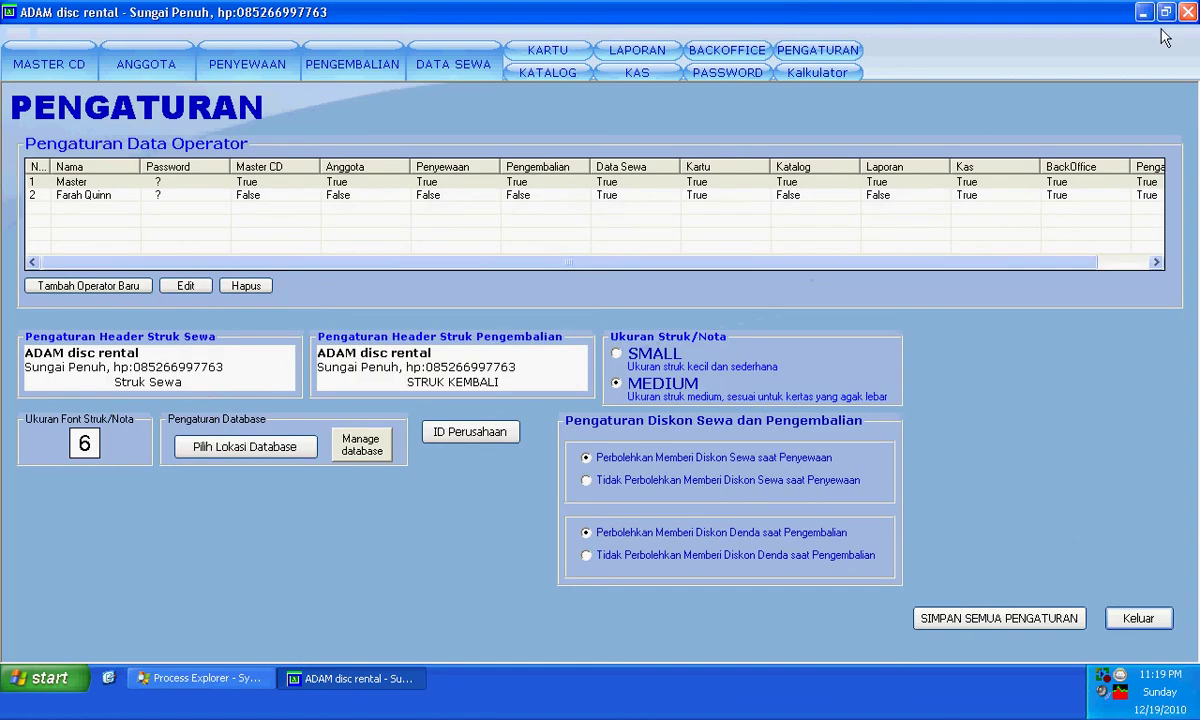
- Re-select N:\DatabaseRentalCD.mdb as the database location via Pilih Lokasi Database
left_click(240, 446)
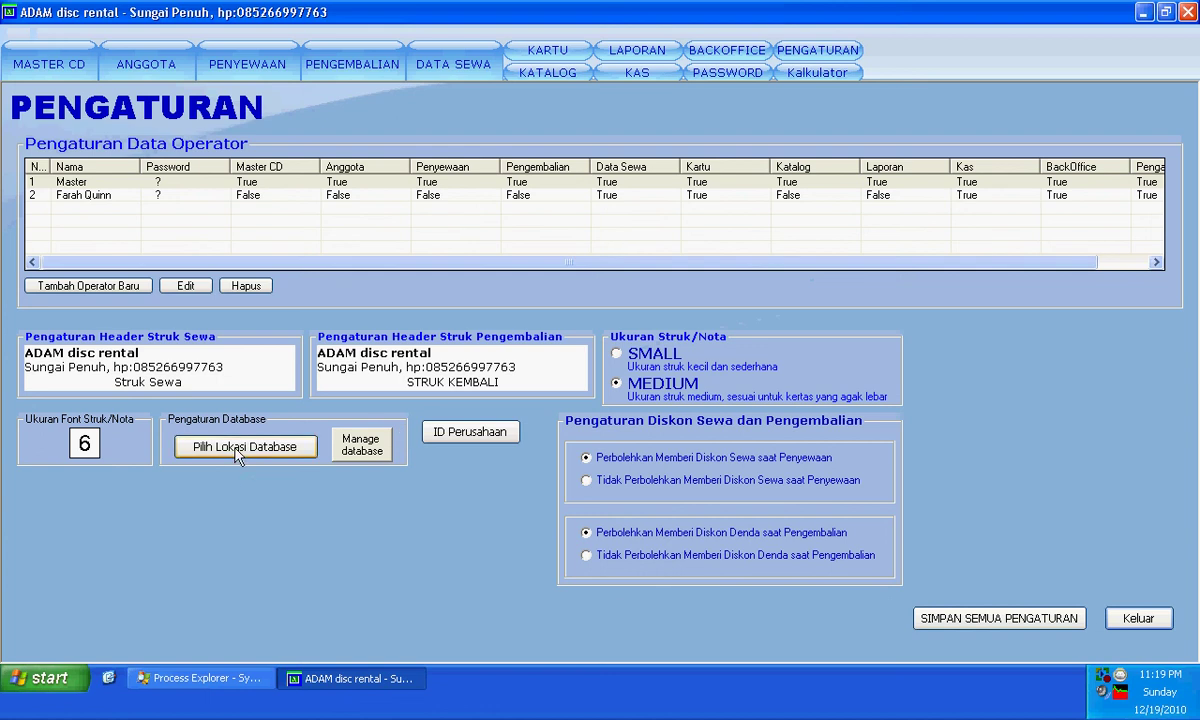
left_click(541, 385)
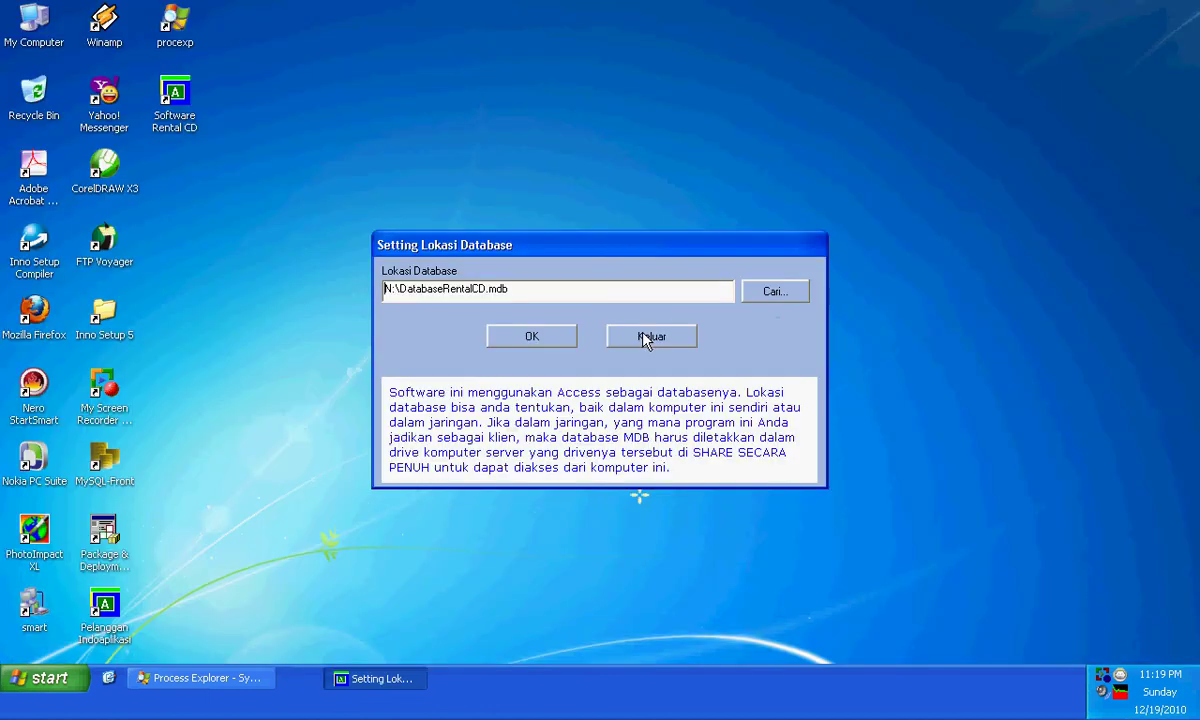
left_click(770, 291)
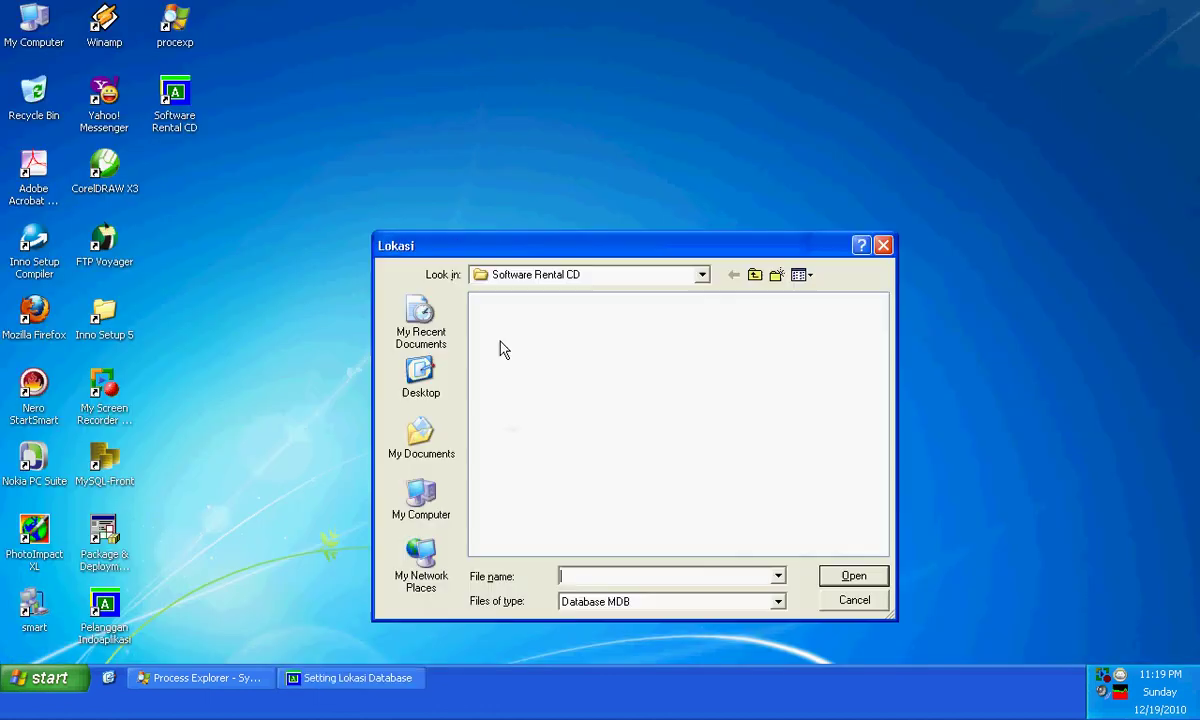
left_click(425, 505)
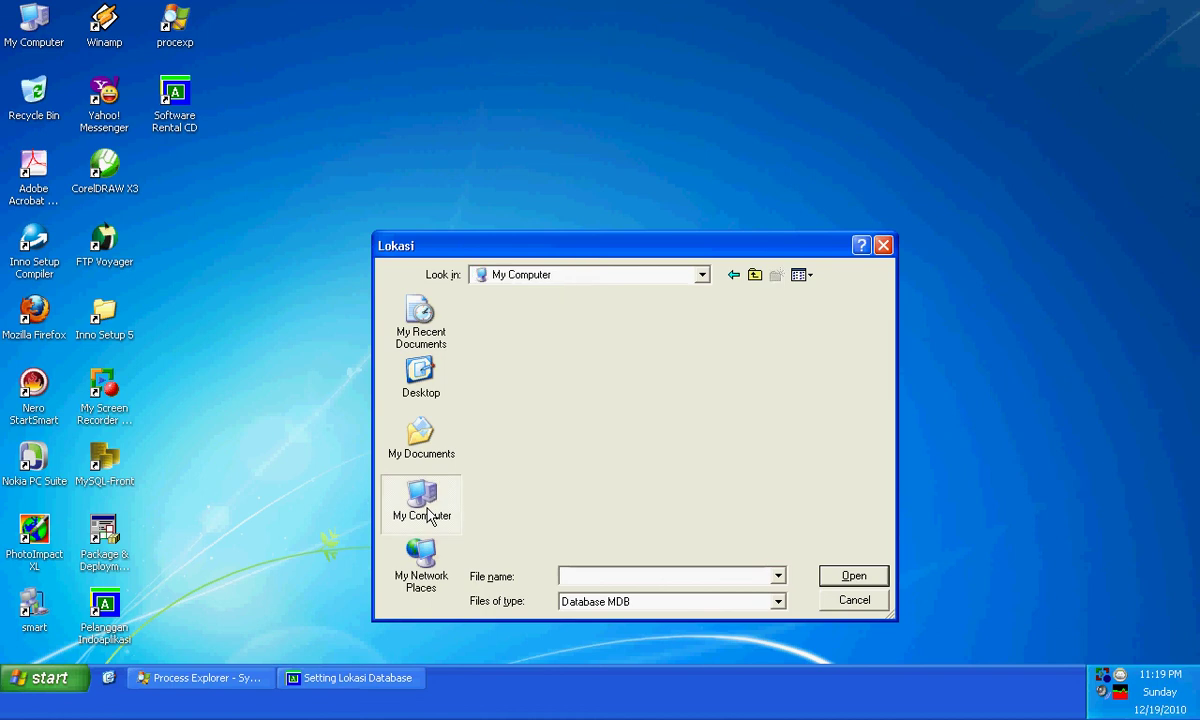
left_click(441, 537)
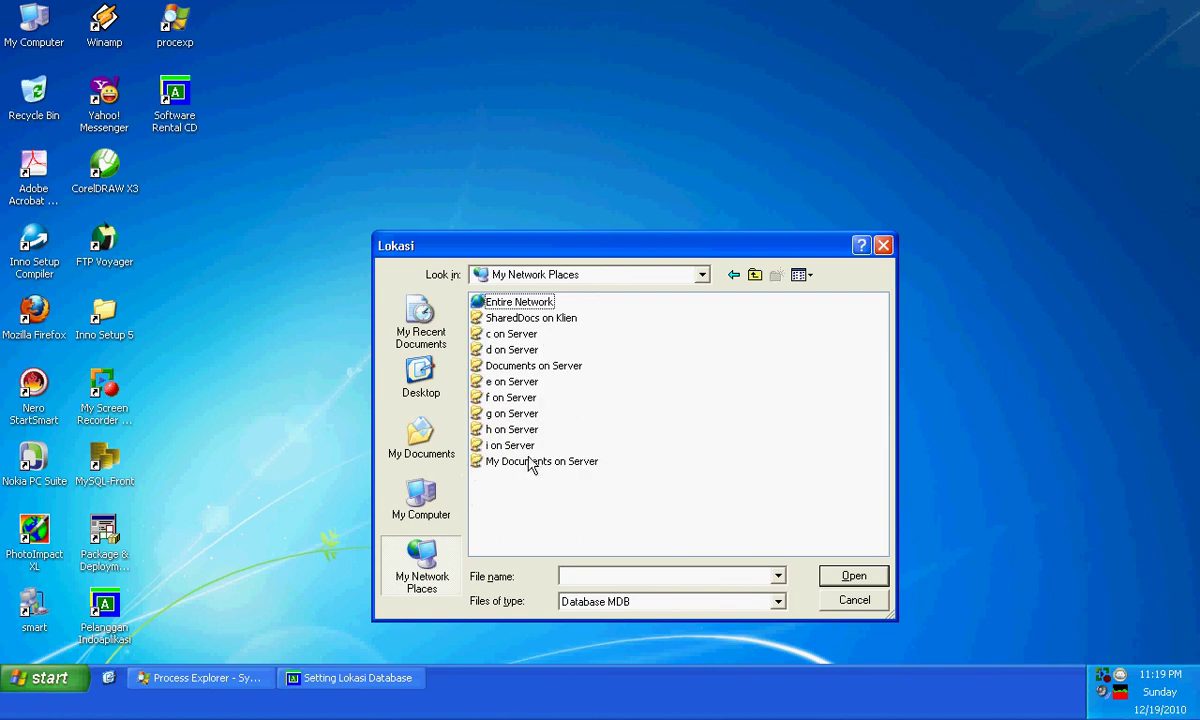
left_click(418, 495)
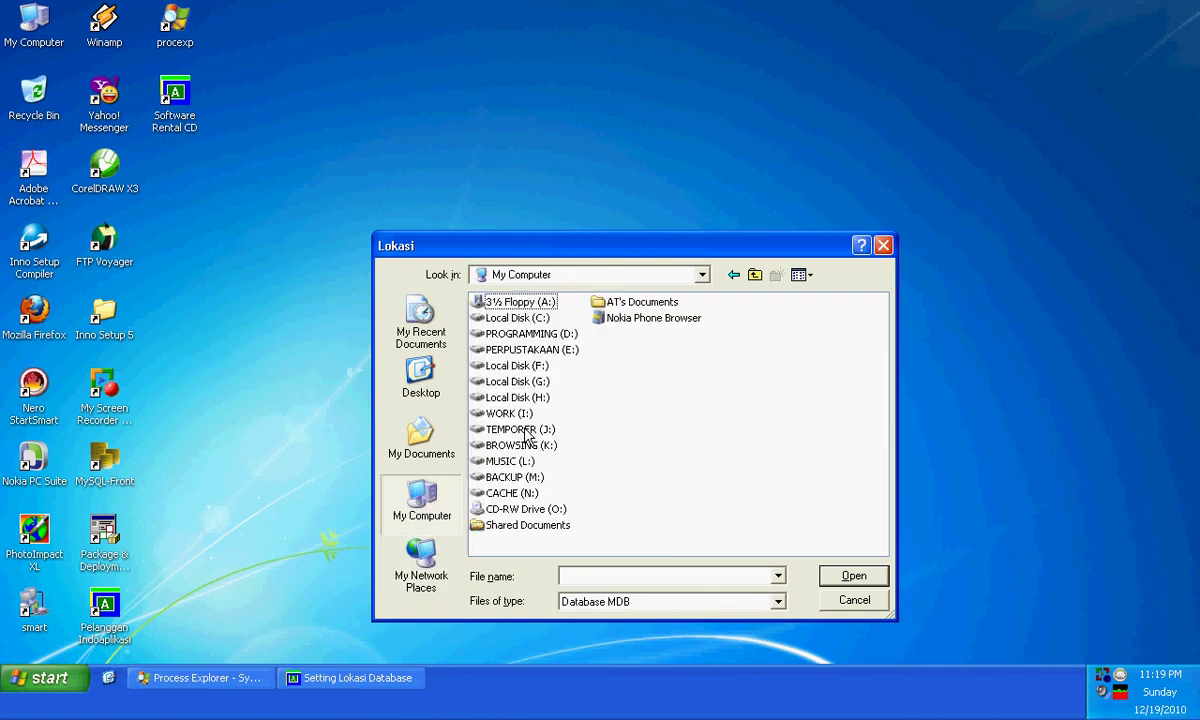
left_click(414, 563)
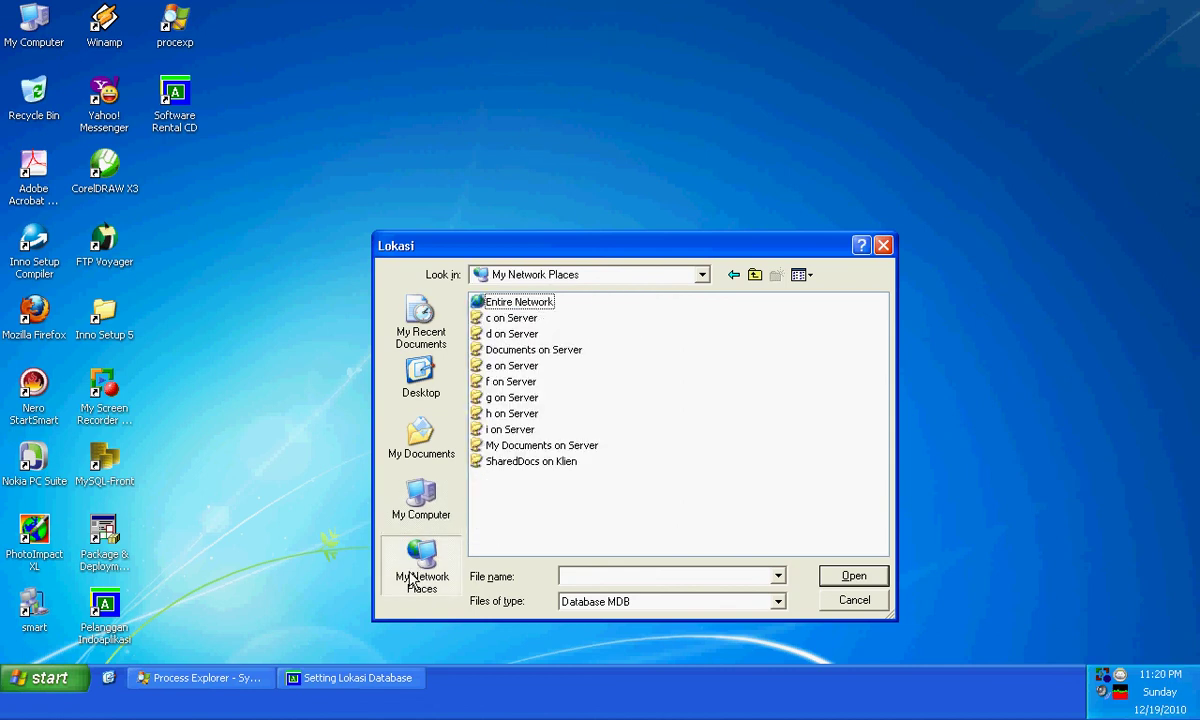
left_click(410, 510)
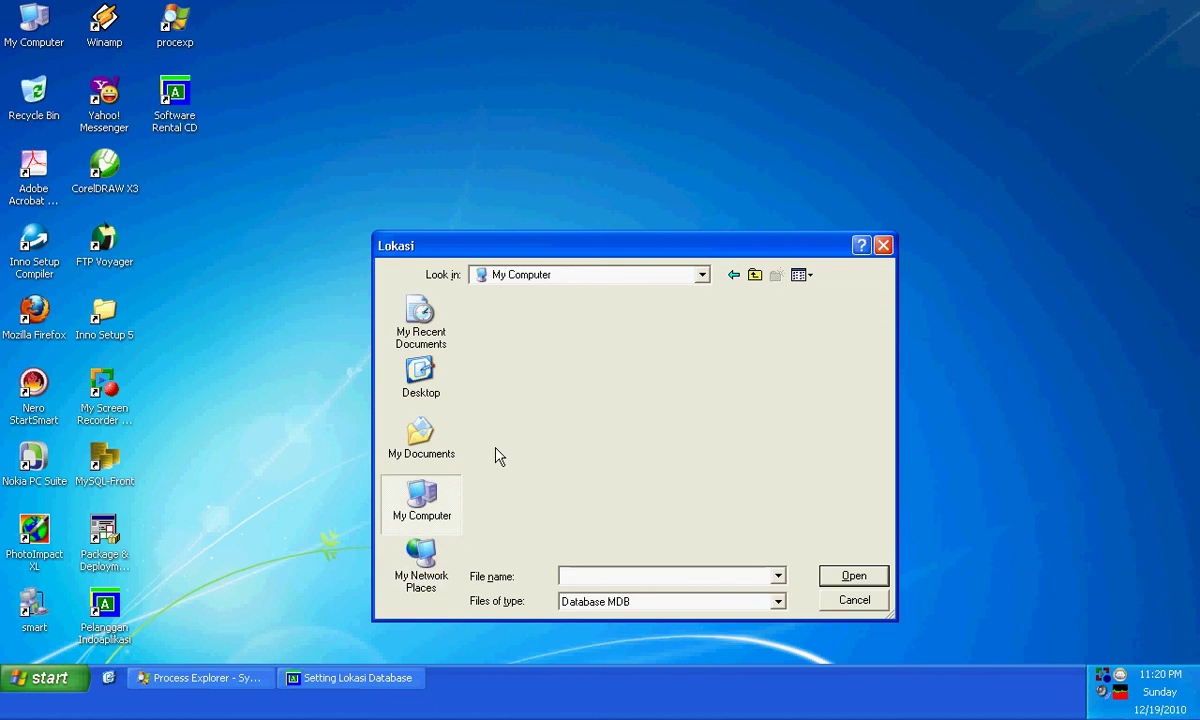
double_click(505, 493)
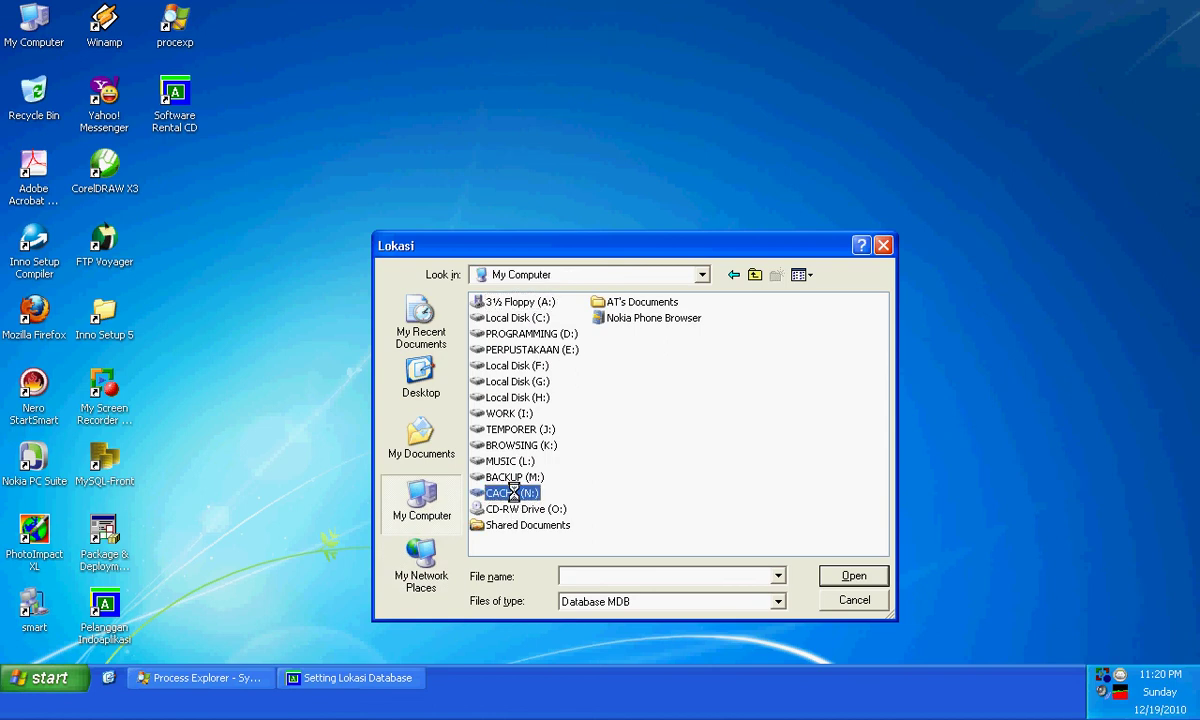
double_click(540, 509)
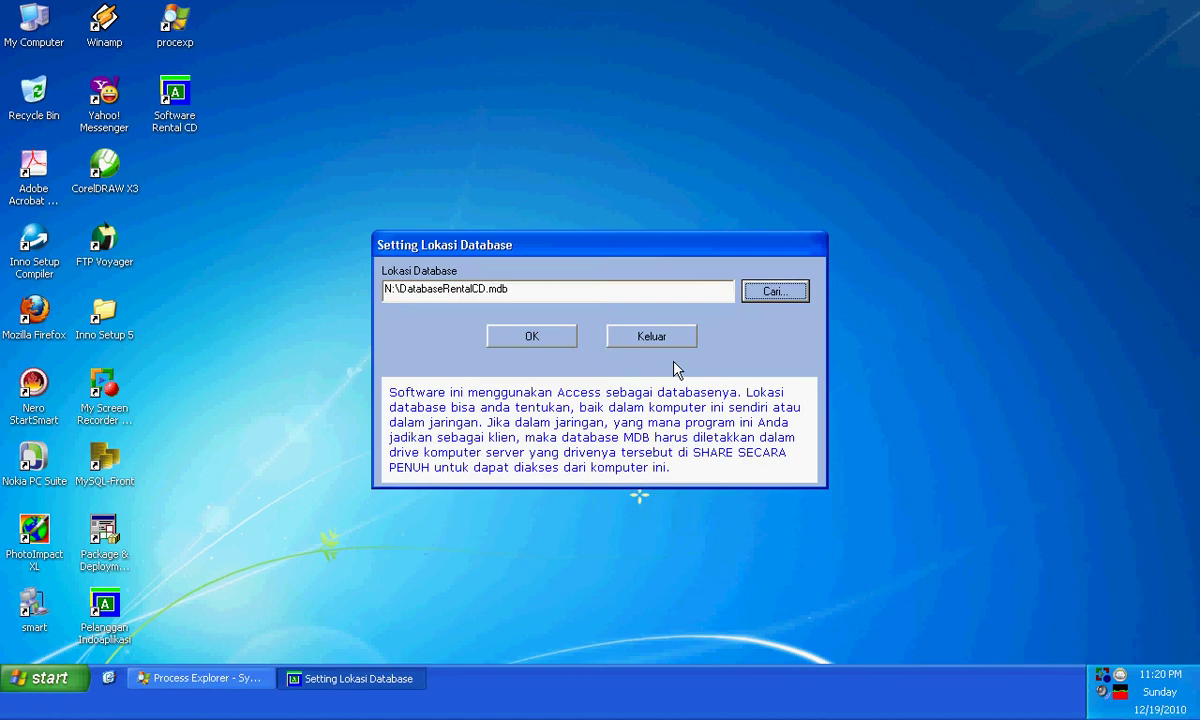
left_click(544, 340)
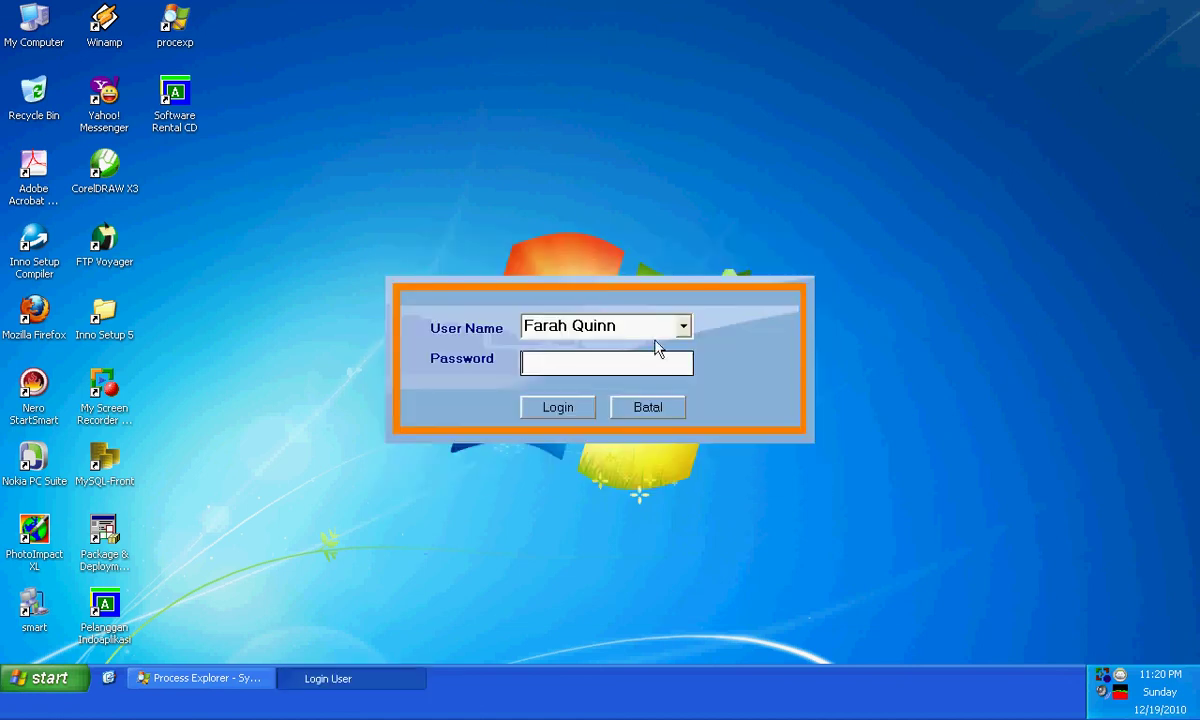
- Log in as Master with the password
left_click(686, 332)
left_click(664, 349)
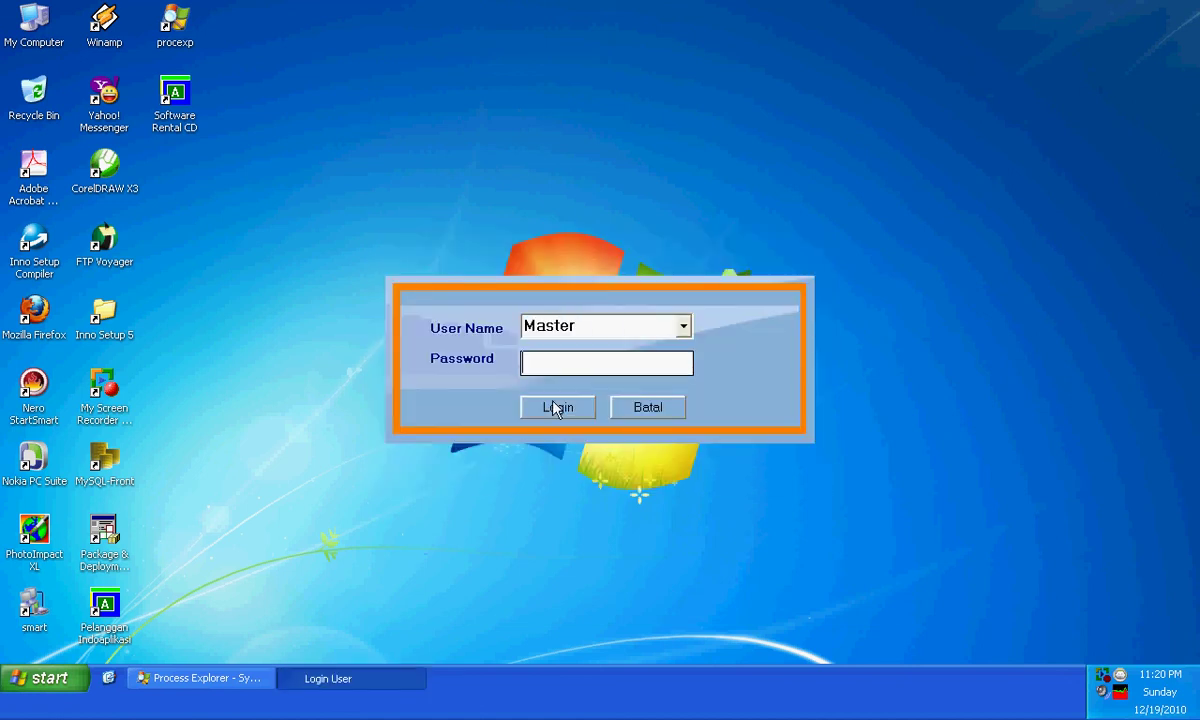
type("**")
left_click(553, 405)
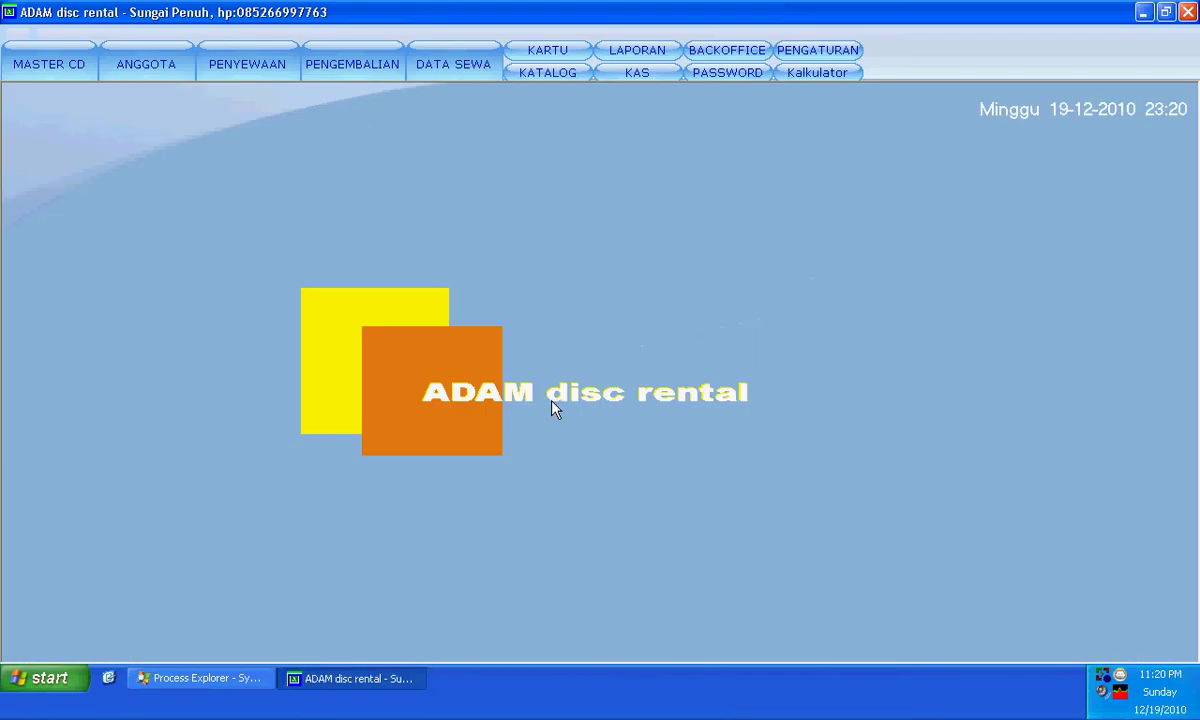